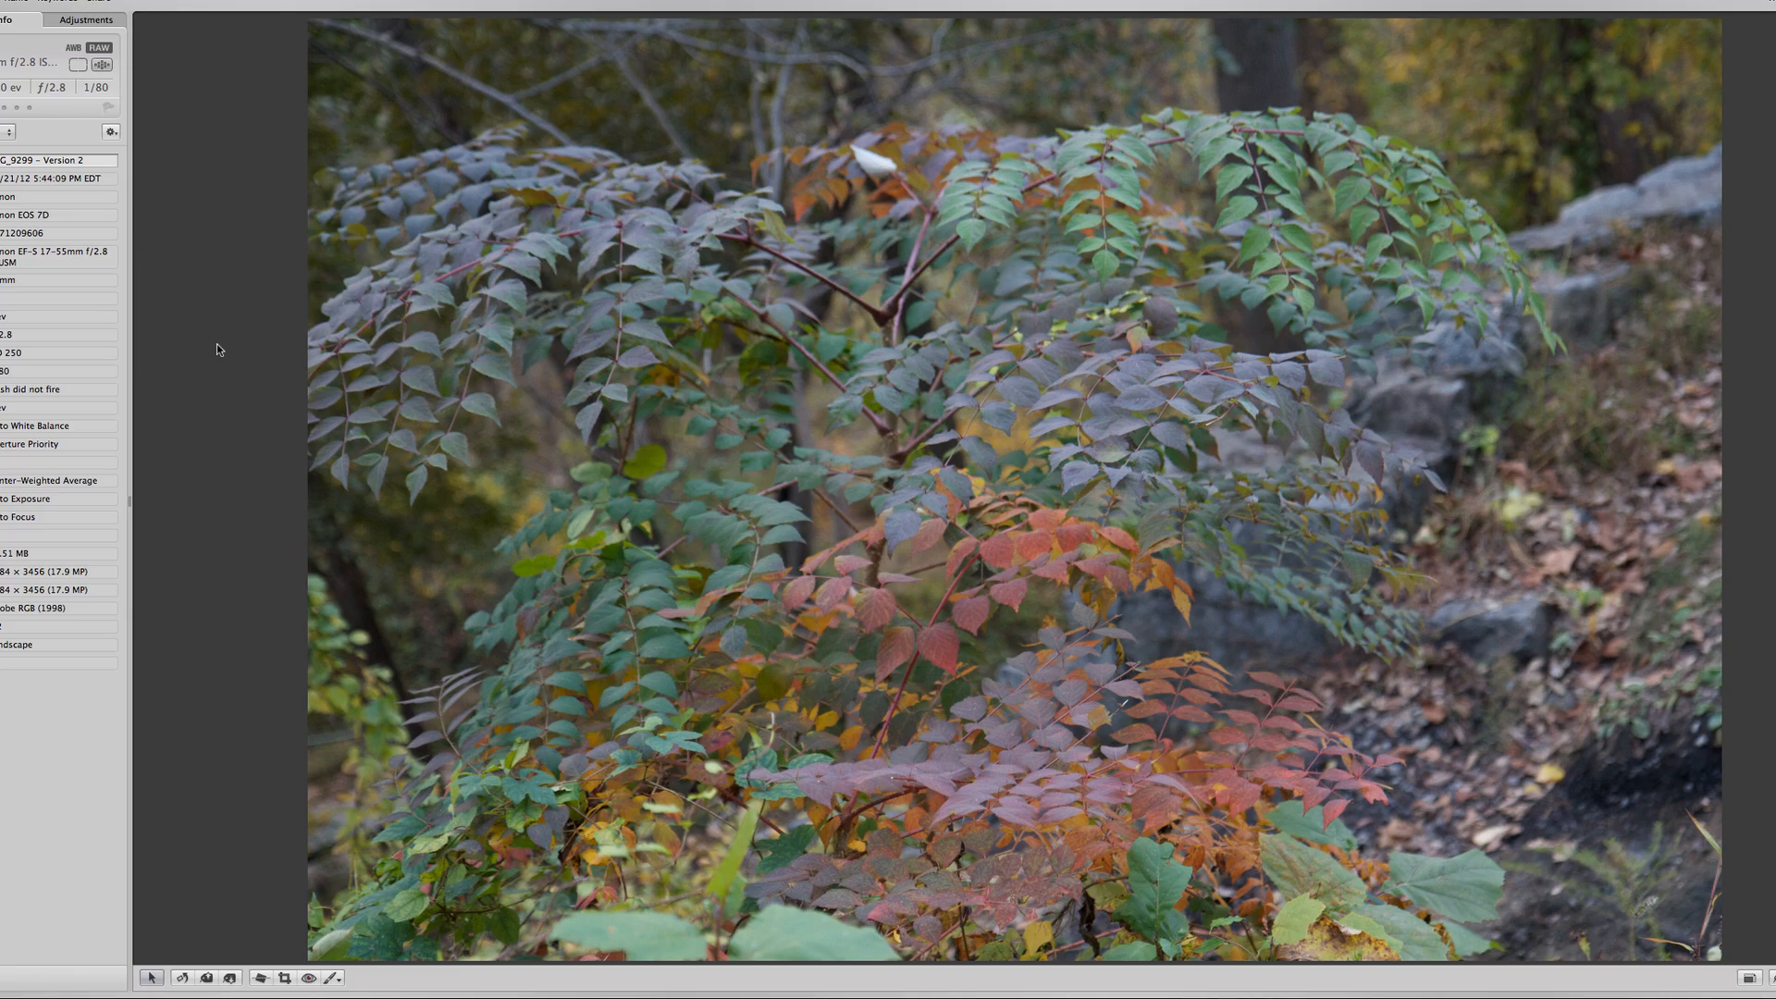
Browse between the neighbouring photos, create a fresh unedited version of the autumn foliage photo IMG_9299 and show its adjustments
{"action": "key", "text": "Right"}
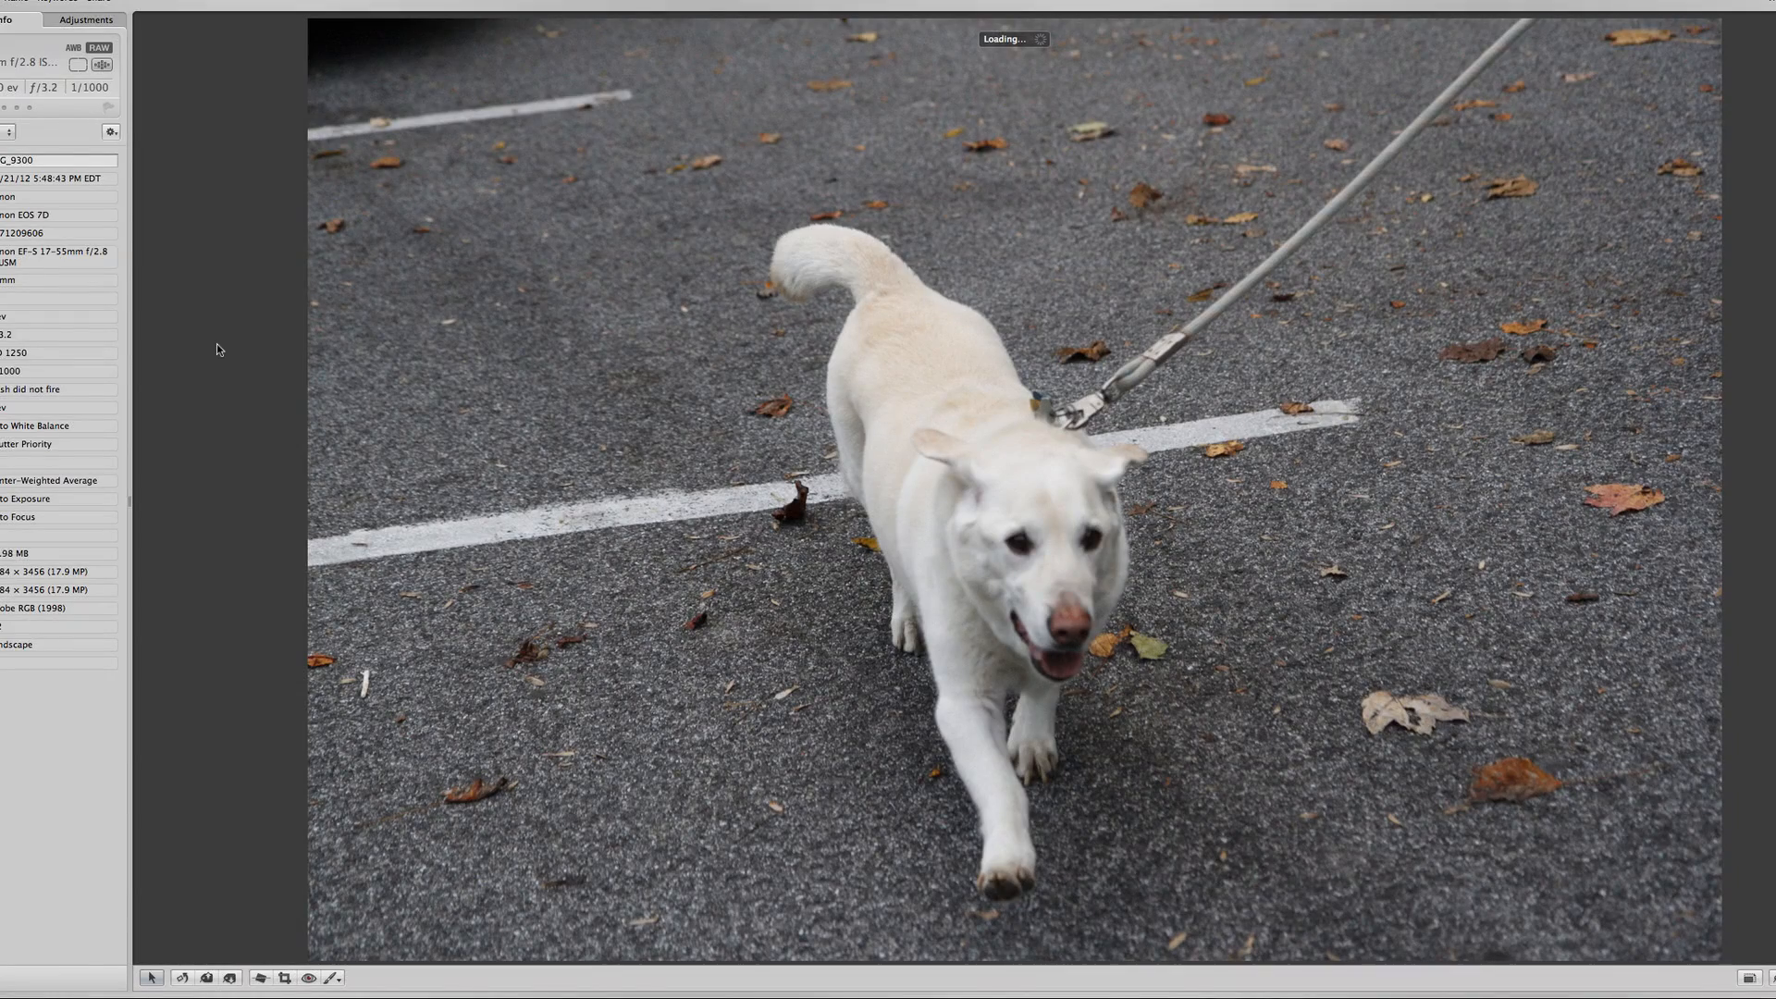
{"action": "key", "text": "Left"}
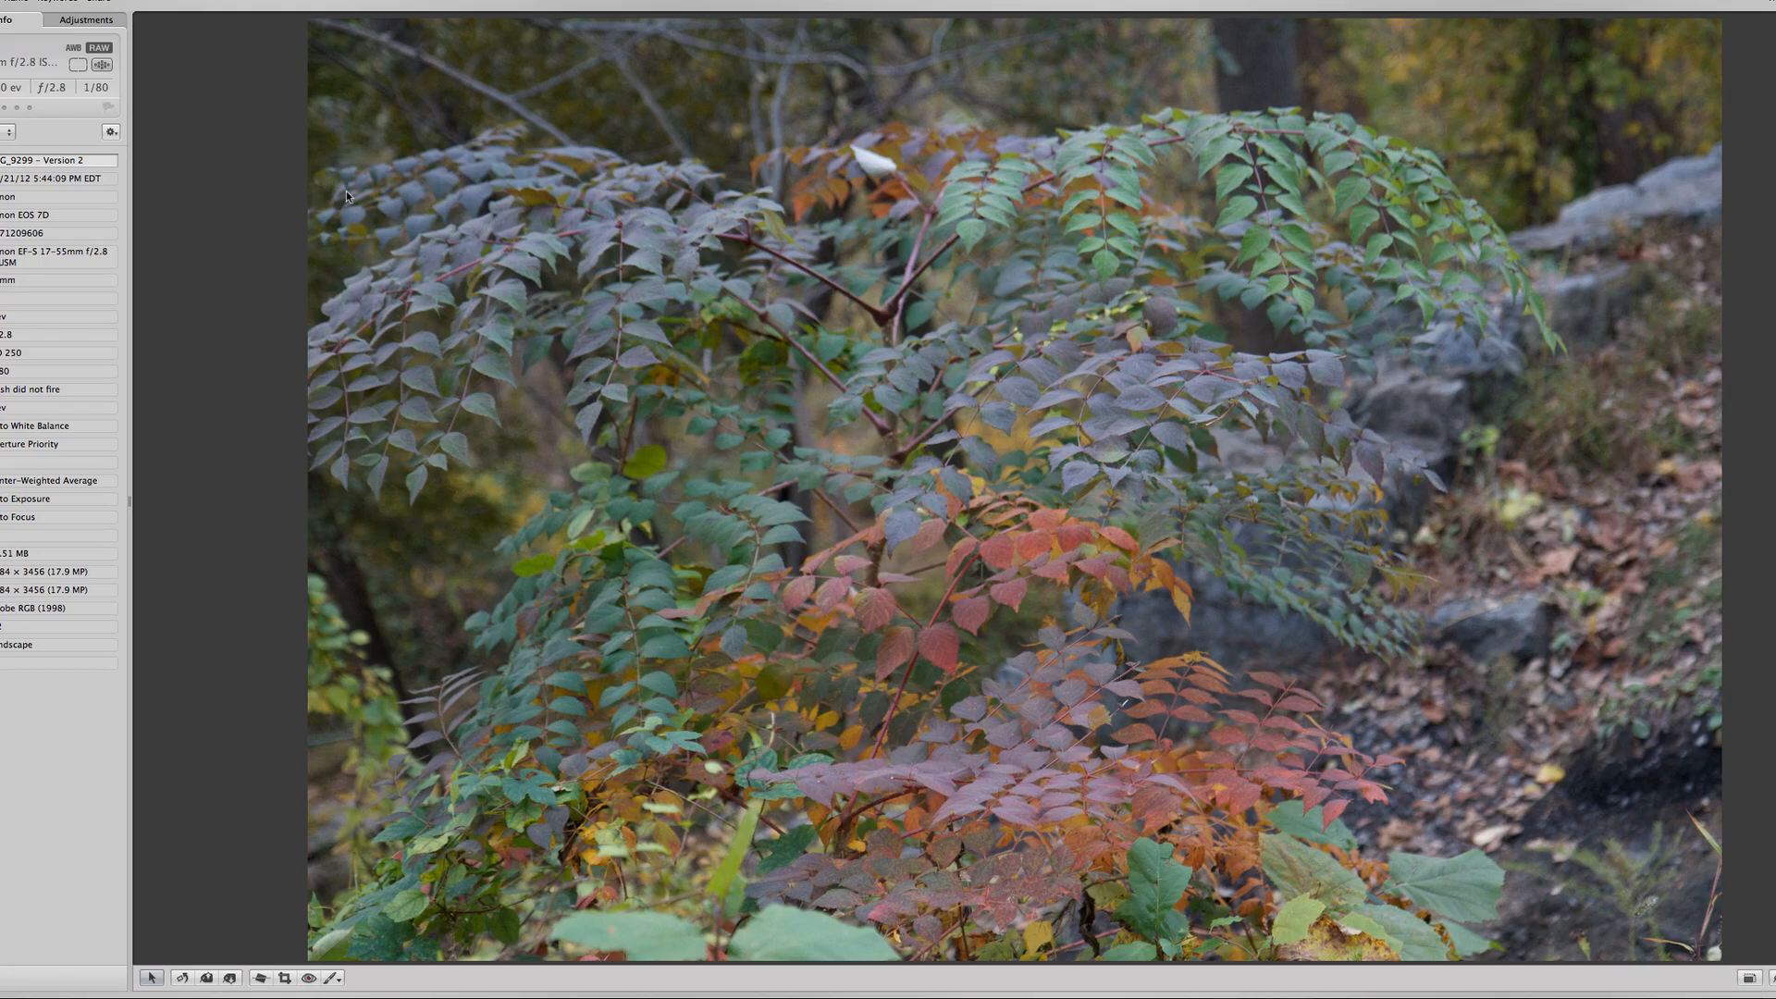
{"action": "key", "text": "Left"}
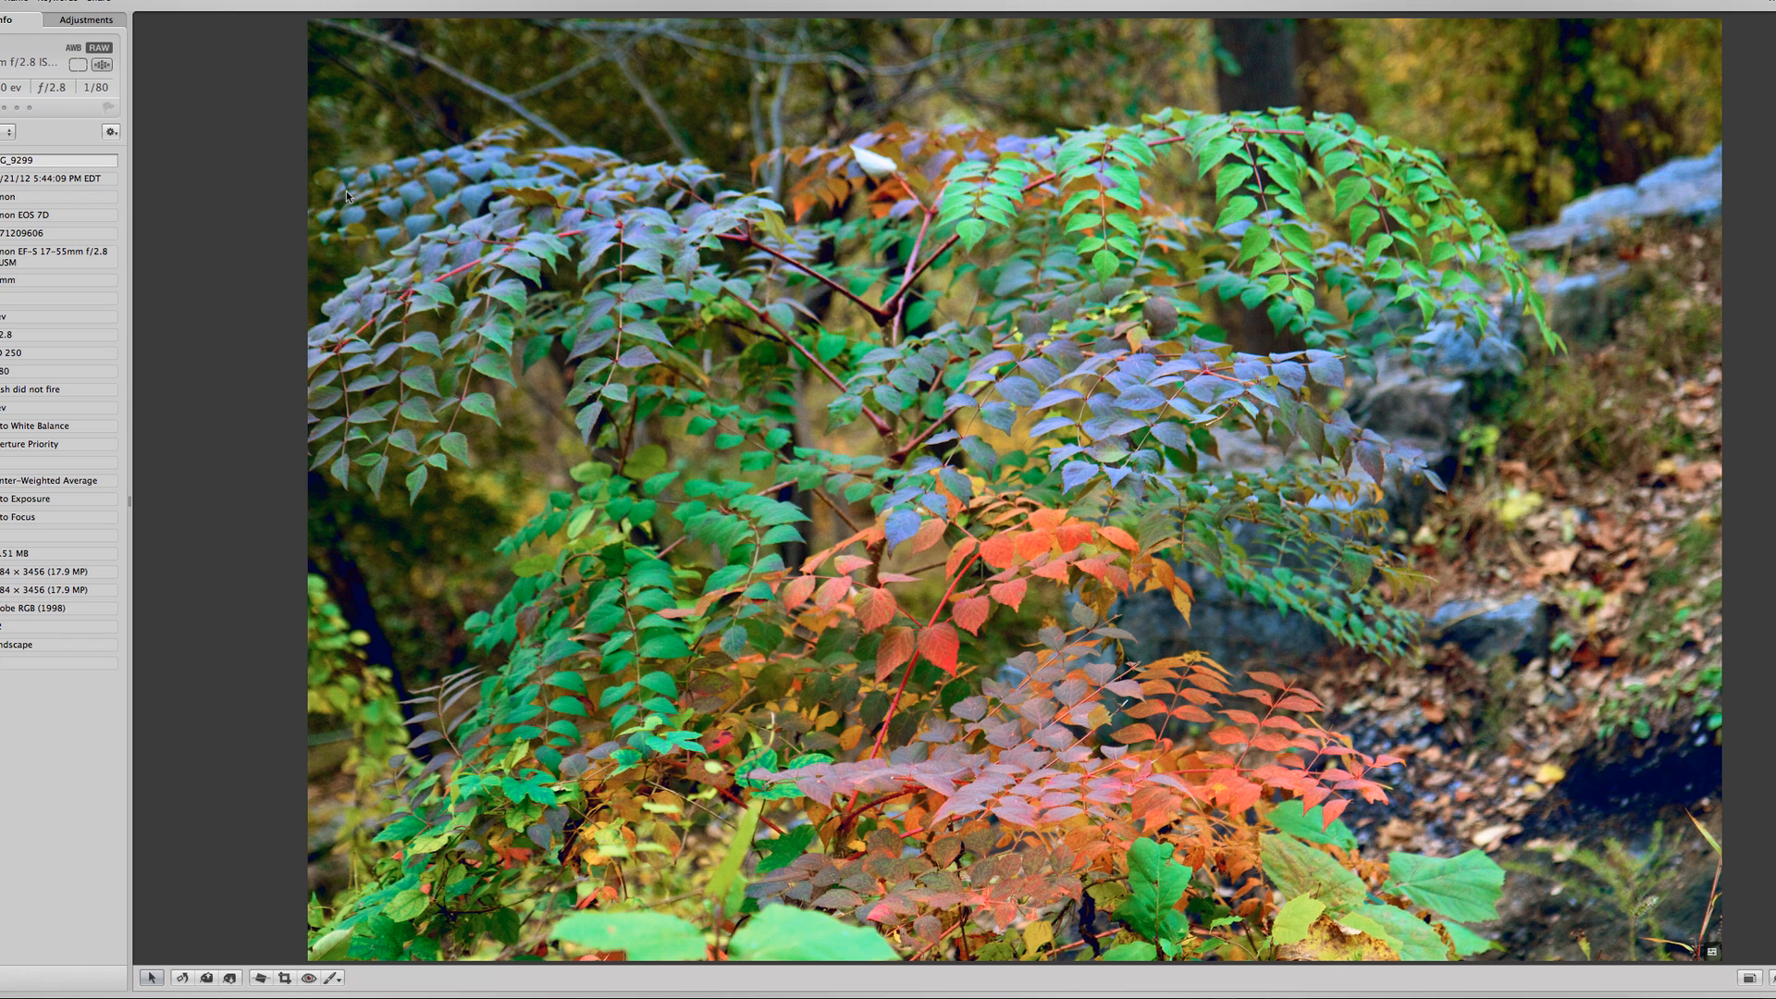
{"action": "key", "text": "alt+g"}
{"action": "left_click", "coordinate": [84, 20]}
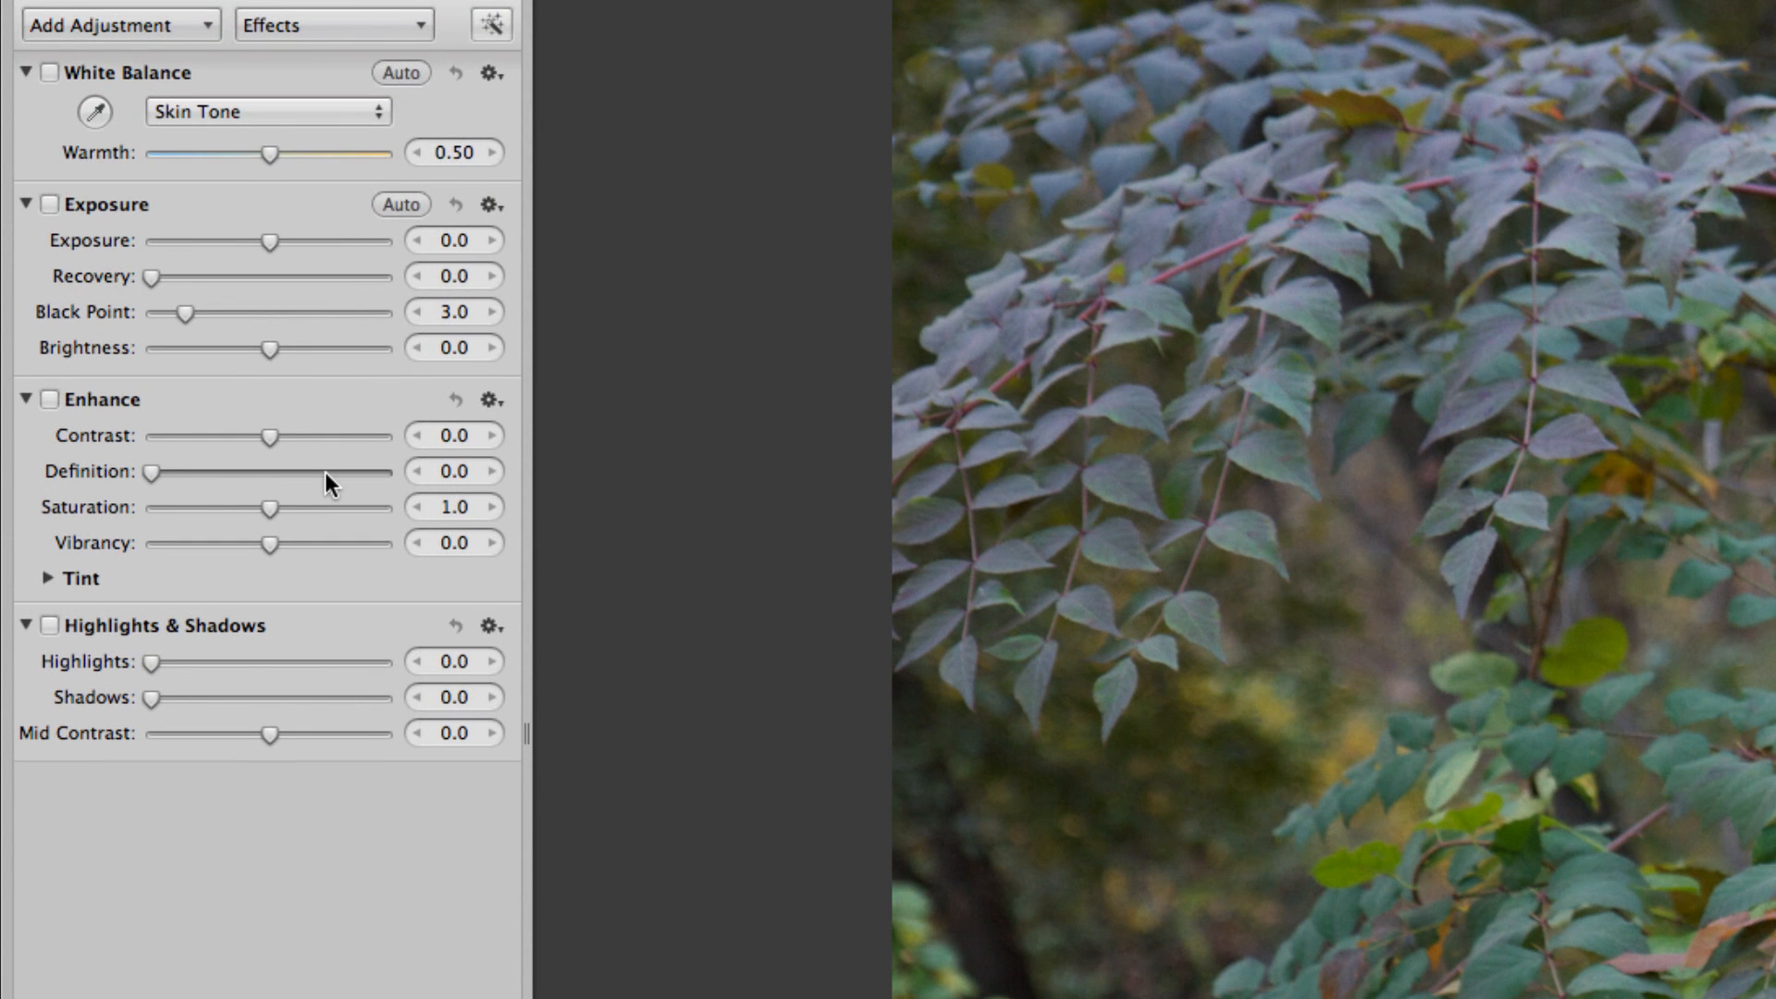
Try an overall Saturation of 1.8 and a Vibrancy change on the whole photo, and return both to about neutral
{"action": "left_click_drag", "start_coordinate": [297, 506], "coordinate": [363, 506]}
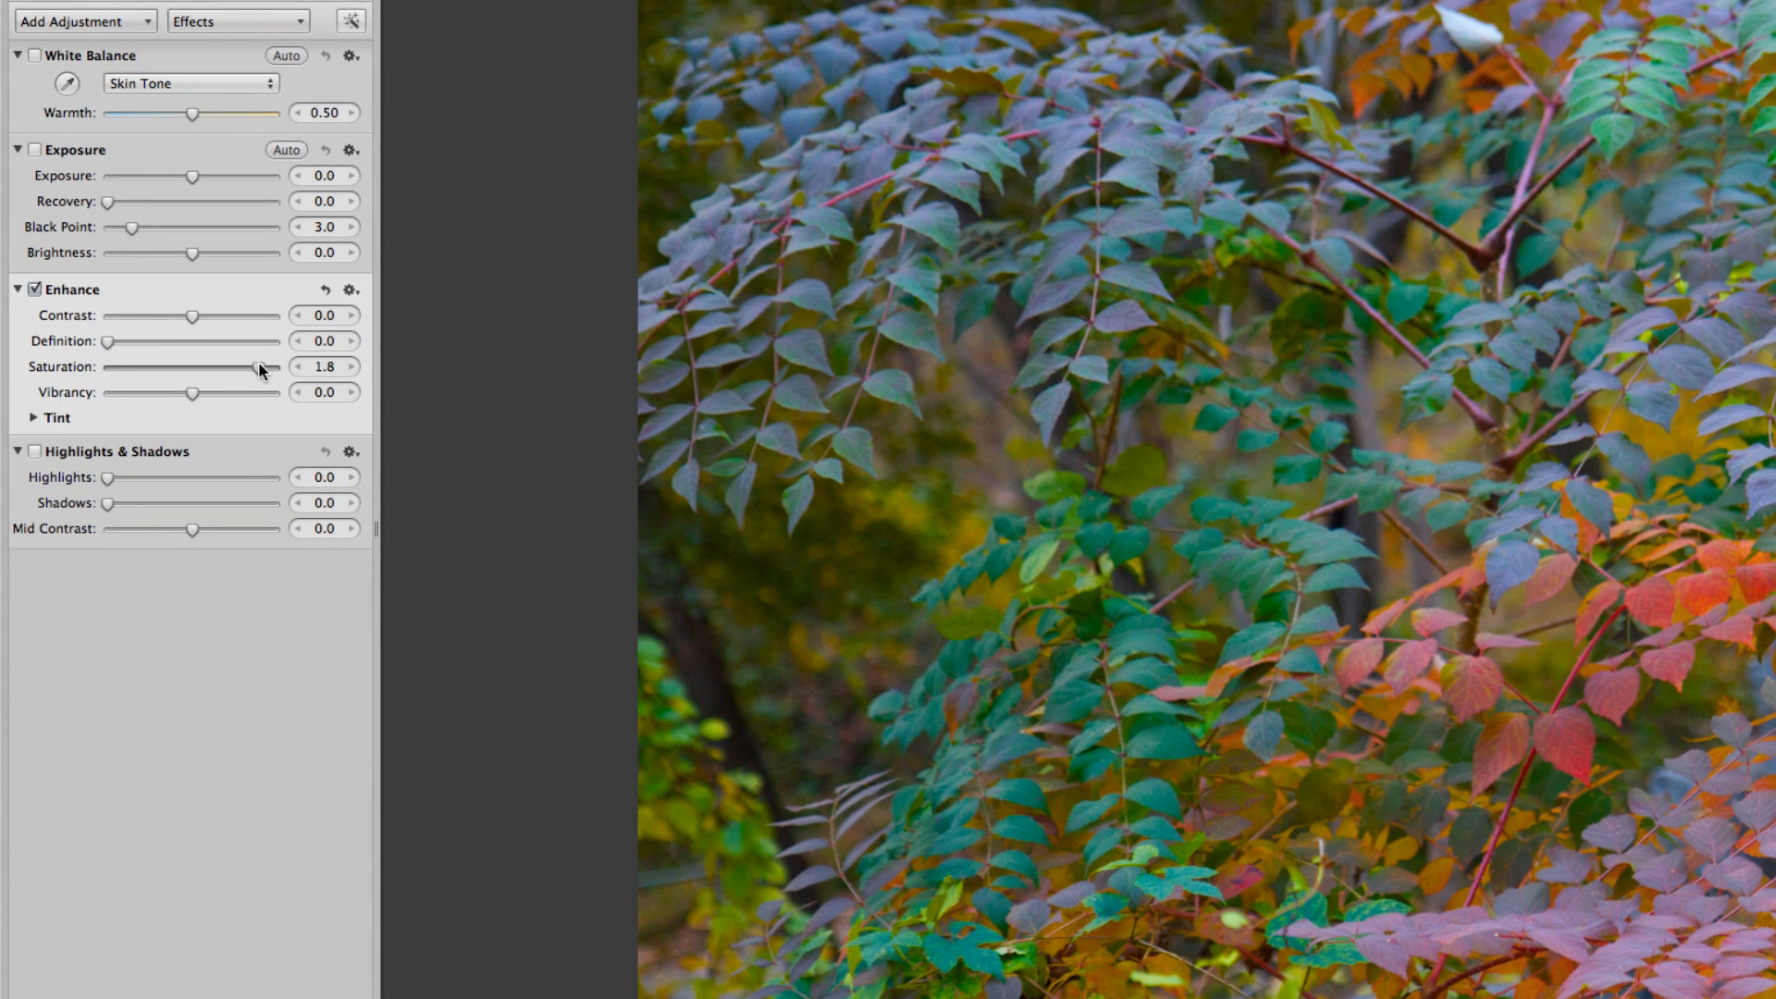
{"action": "mouse_move", "coordinate": [259, 366]}
{"action": "left_mouse_down"}
{"action": "mouse_move", "coordinate": [173, 381]}
{"action": "mouse_move", "coordinate": [192, 369]}
{"action": "mouse_move", "coordinate": [257, 392]}
{"action": "left_mouse_up"}
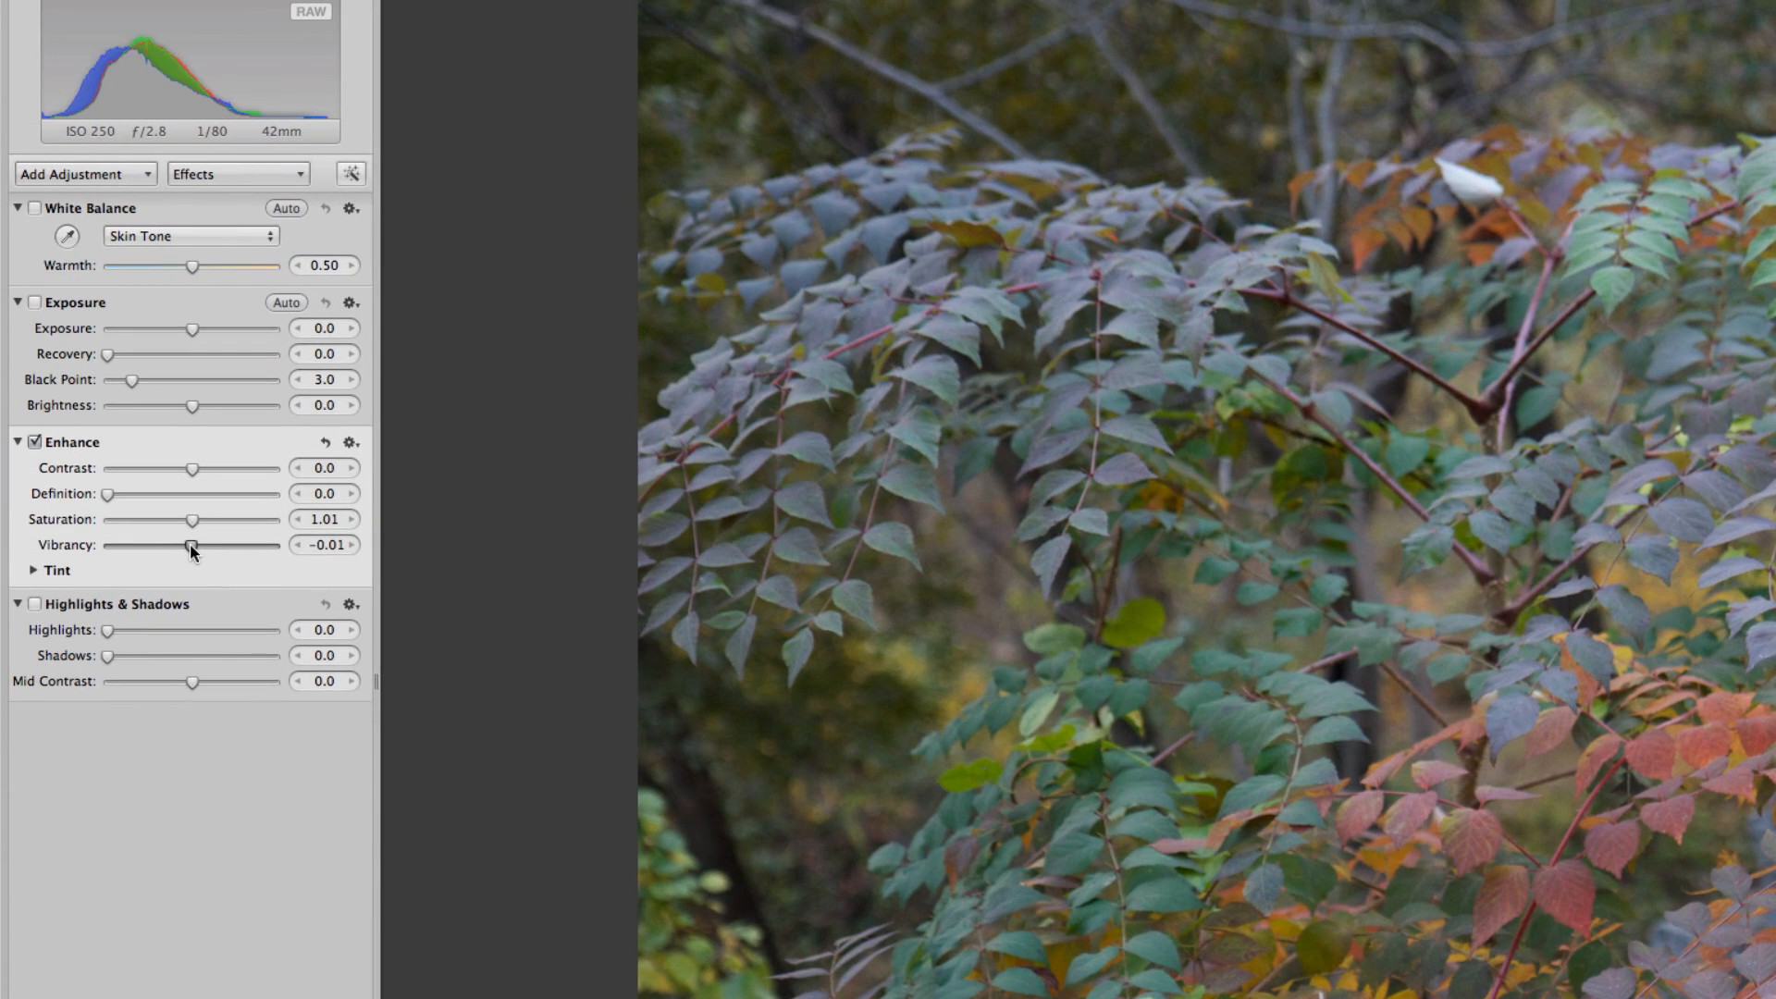
{"action": "left_click", "coordinate": [191, 544]}
{"action": "left_click_drag", "start_coordinate": [192, 546], "coordinate": [190, 546]}
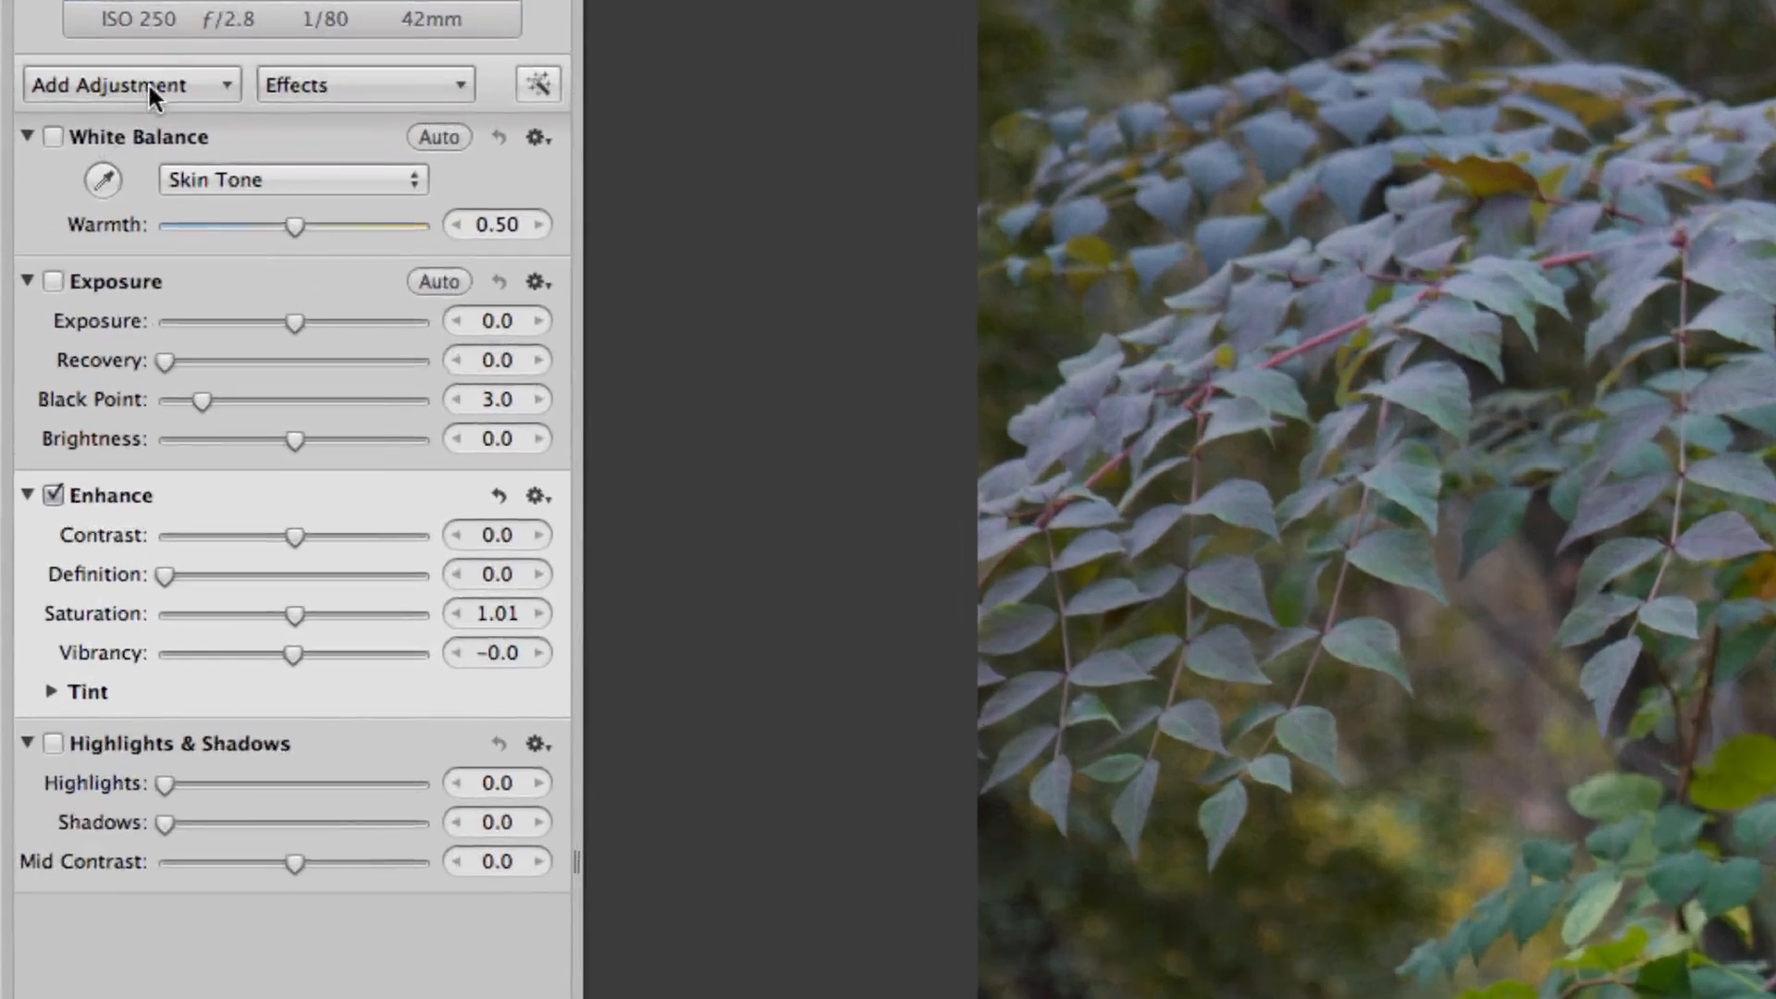
Add a Color adjustment, sample the hue of a red leaf, and test a Hue shift before returning it to 0
{"action": "left_click", "coordinate": [92, 174]}
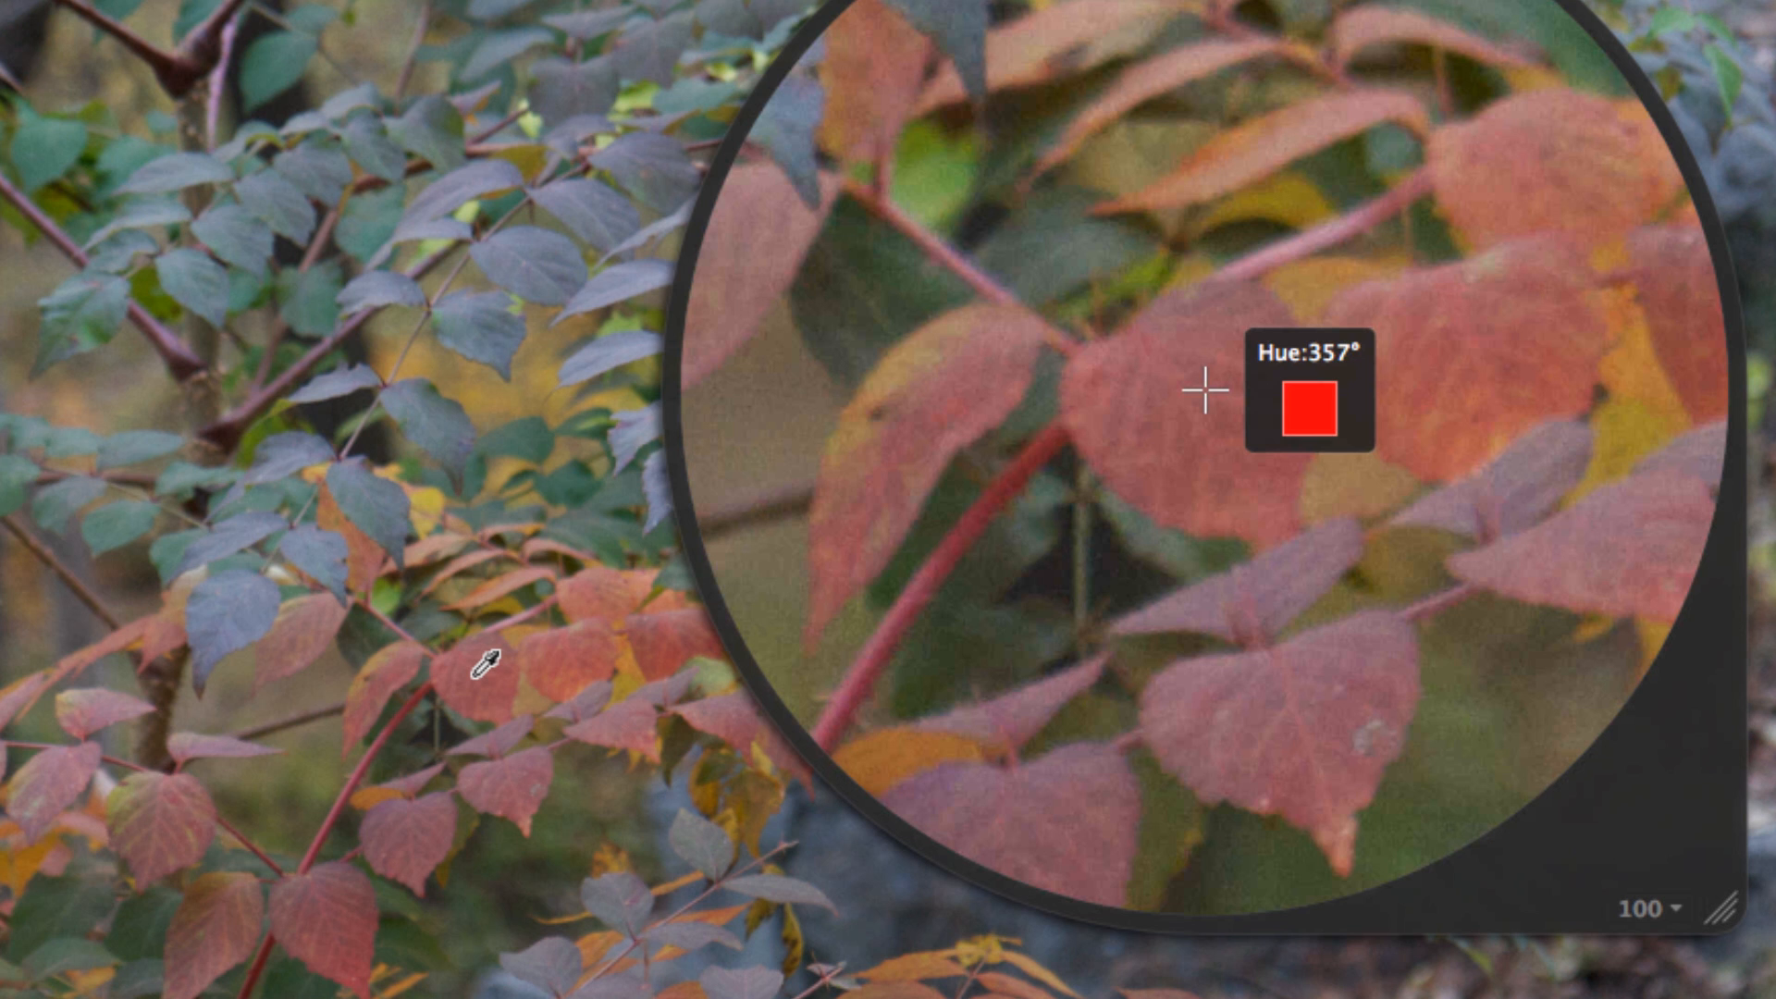
{"action": "left_click", "coordinate": [485, 664]}
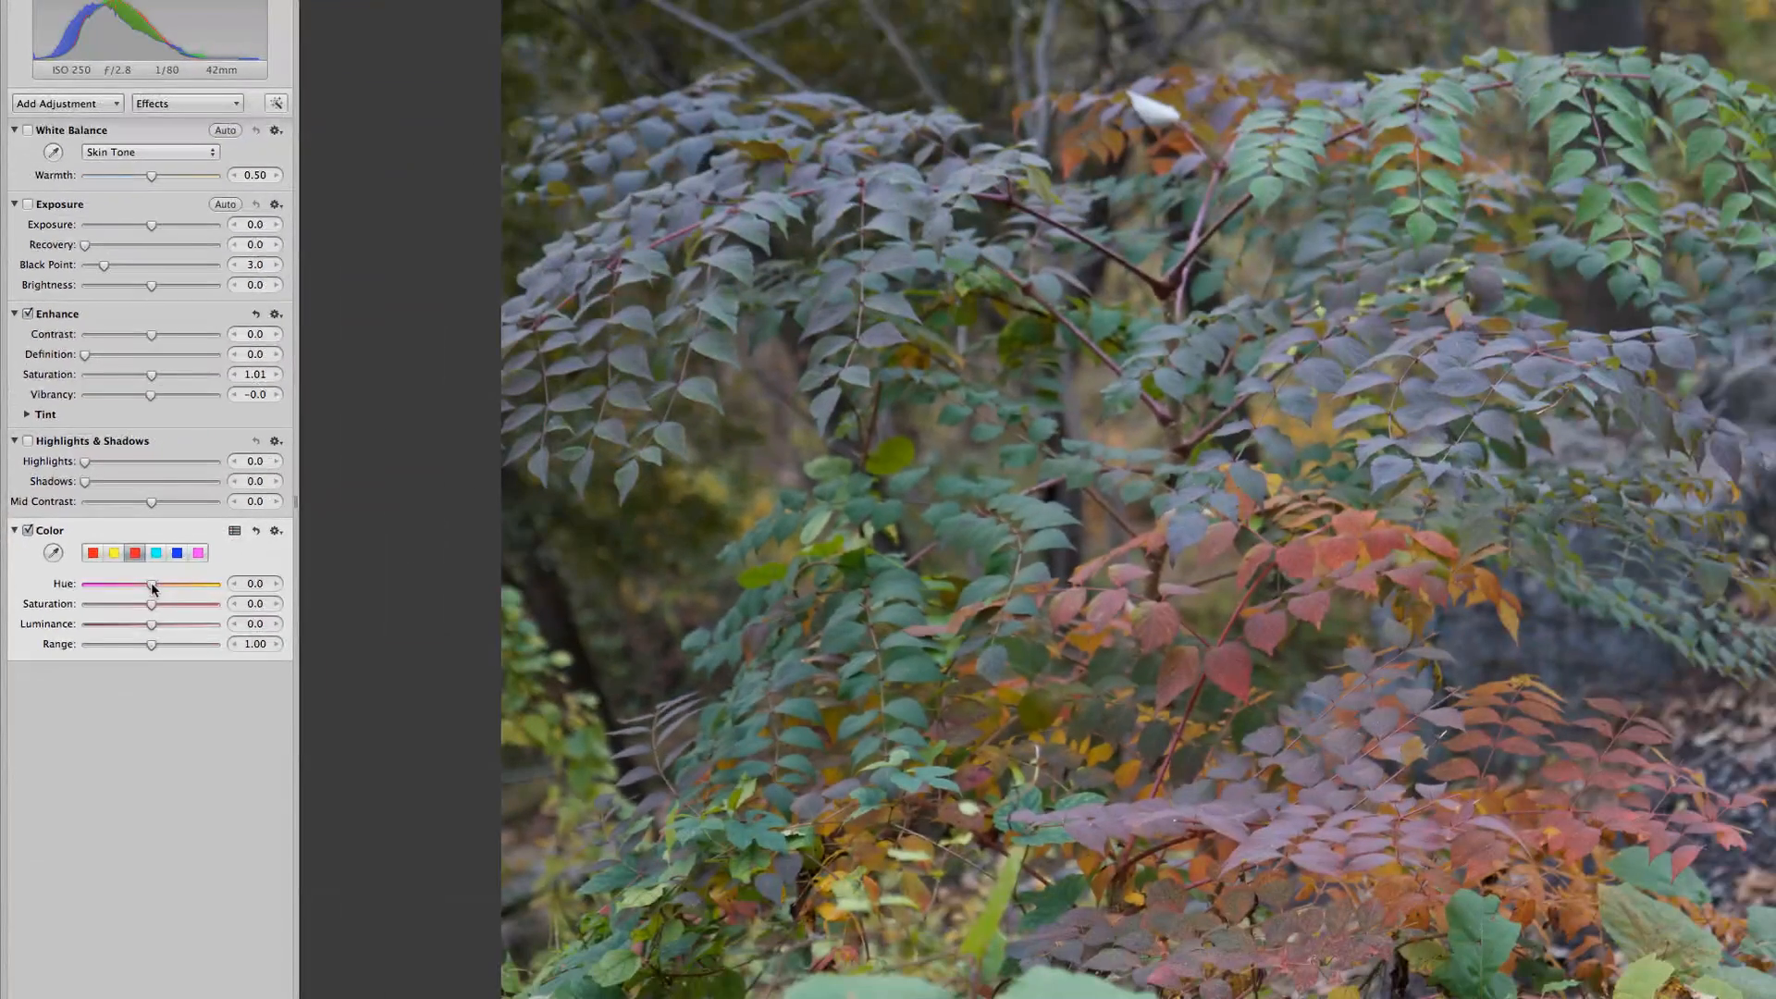
{"action": "left_click_drag", "start_coordinate": [338, 719], "coordinate": [142, 727]}
{"action": "left_click_drag", "start_coordinate": [62, 588], "coordinate": [152, 605]}
Set the red Color adjustment's Saturation to 62.1 and Luminance to 40.5, and compare the photo with the original
{"action": "left_click", "coordinate": [152, 604]}
{"action": "left_click_drag", "start_coordinate": [163, 606], "coordinate": [222, 608]}
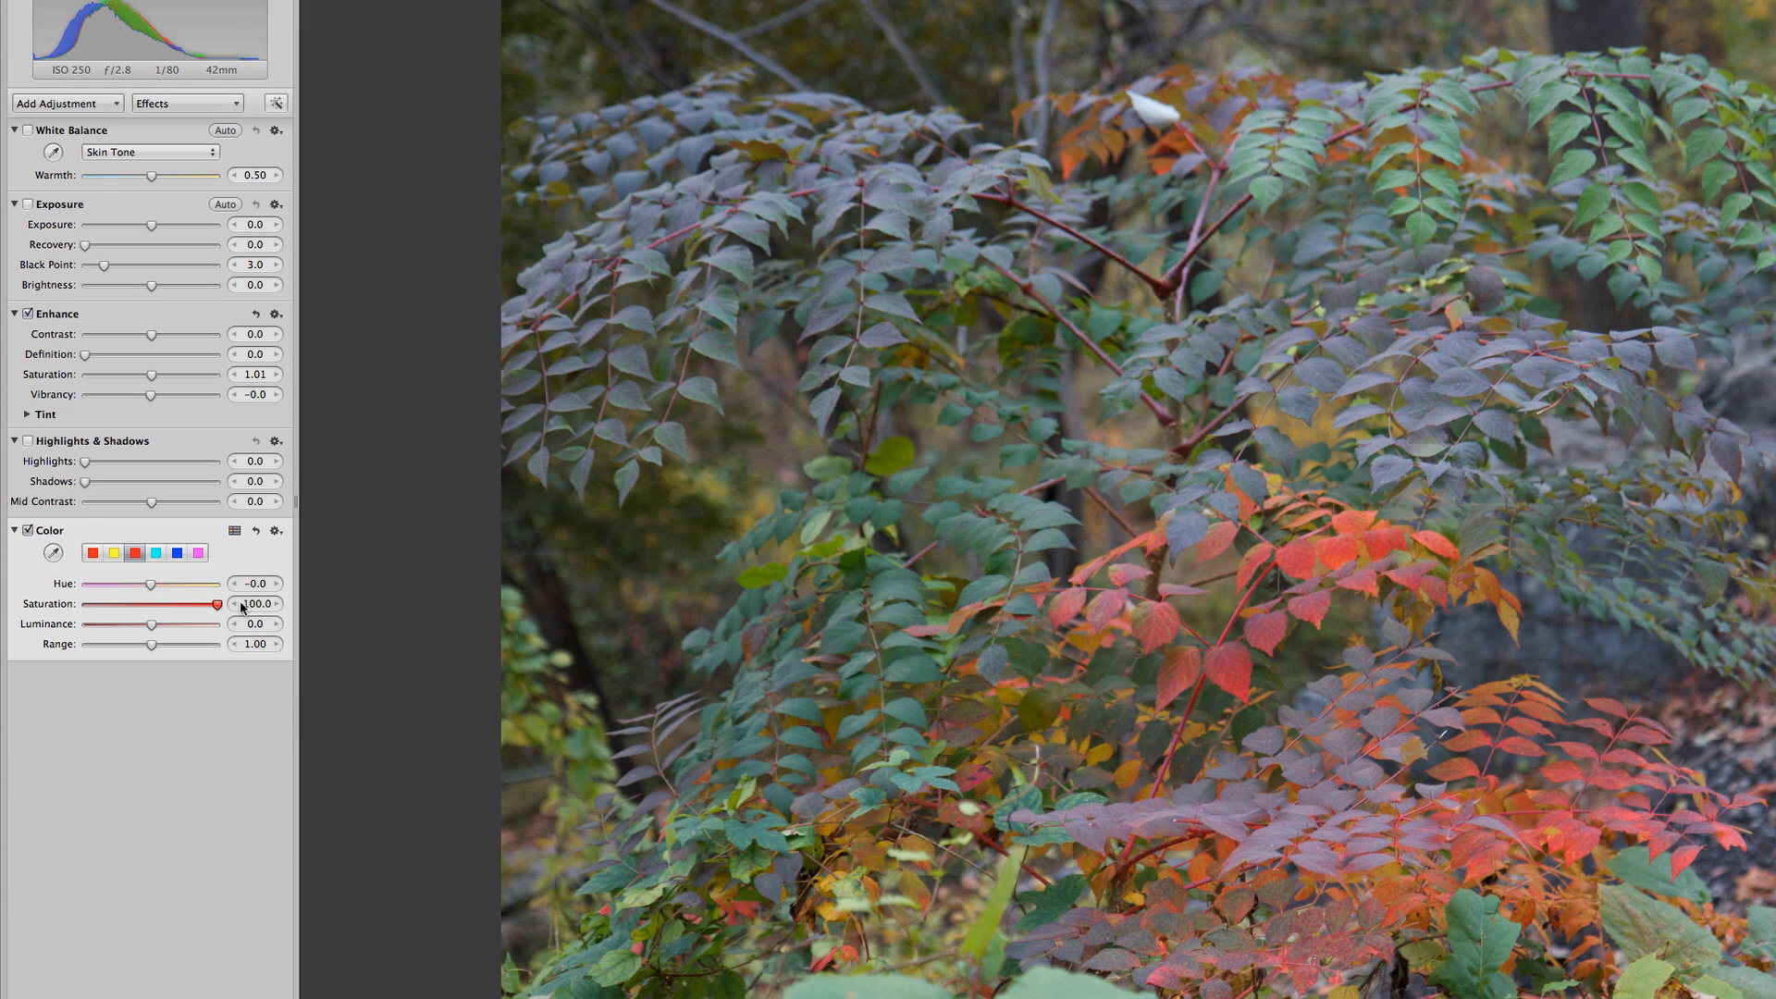
{"action": "left_click_drag", "start_coordinate": [152, 624], "coordinate": [211, 626]}
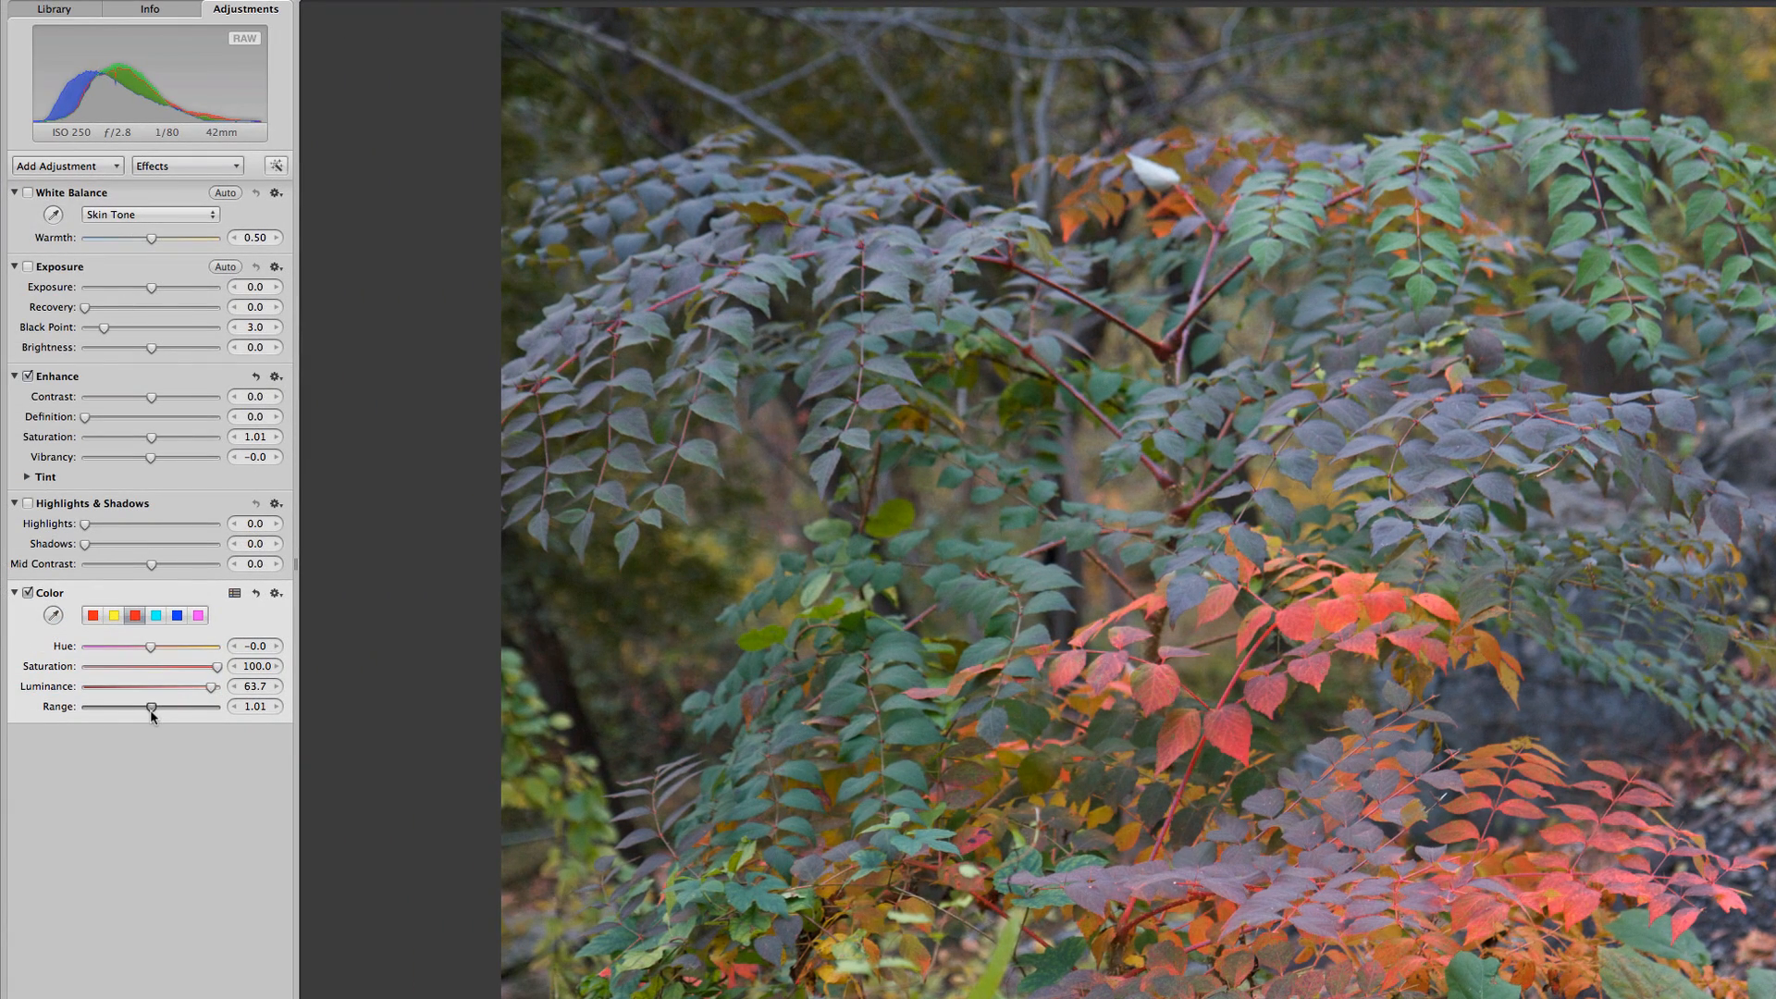
{"action": "mouse_move", "coordinate": [171, 695]}
{"action": "left_mouse_down"}
{"action": "mouse_move", "coordinate": [212, 688]}
{"action": "mouse_move", "coordinate": [189, 687]}
{"action": "mouse_move", "coordinate": [218, 670]}
{"action": "mouse_move", "coordinate": [192, 670]}
{"action": "left_mouse_up"}
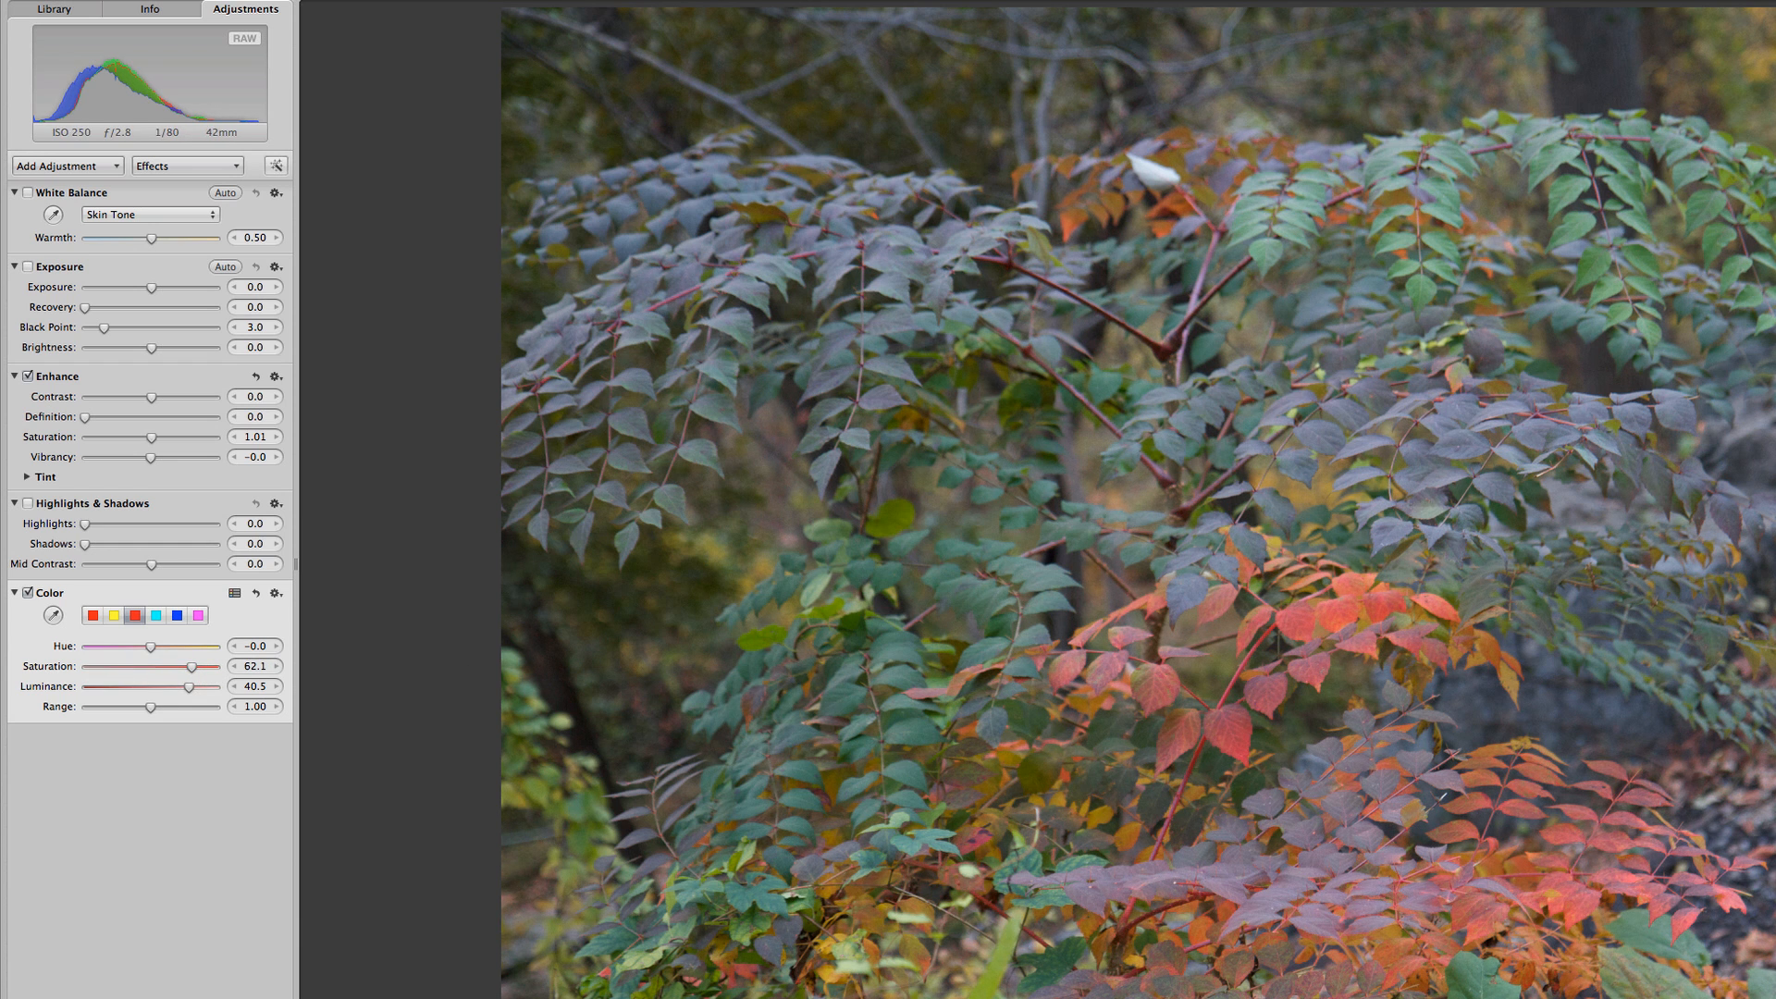
{"action": "key", "text": "m"}
{"action": "key", "text": "m"}
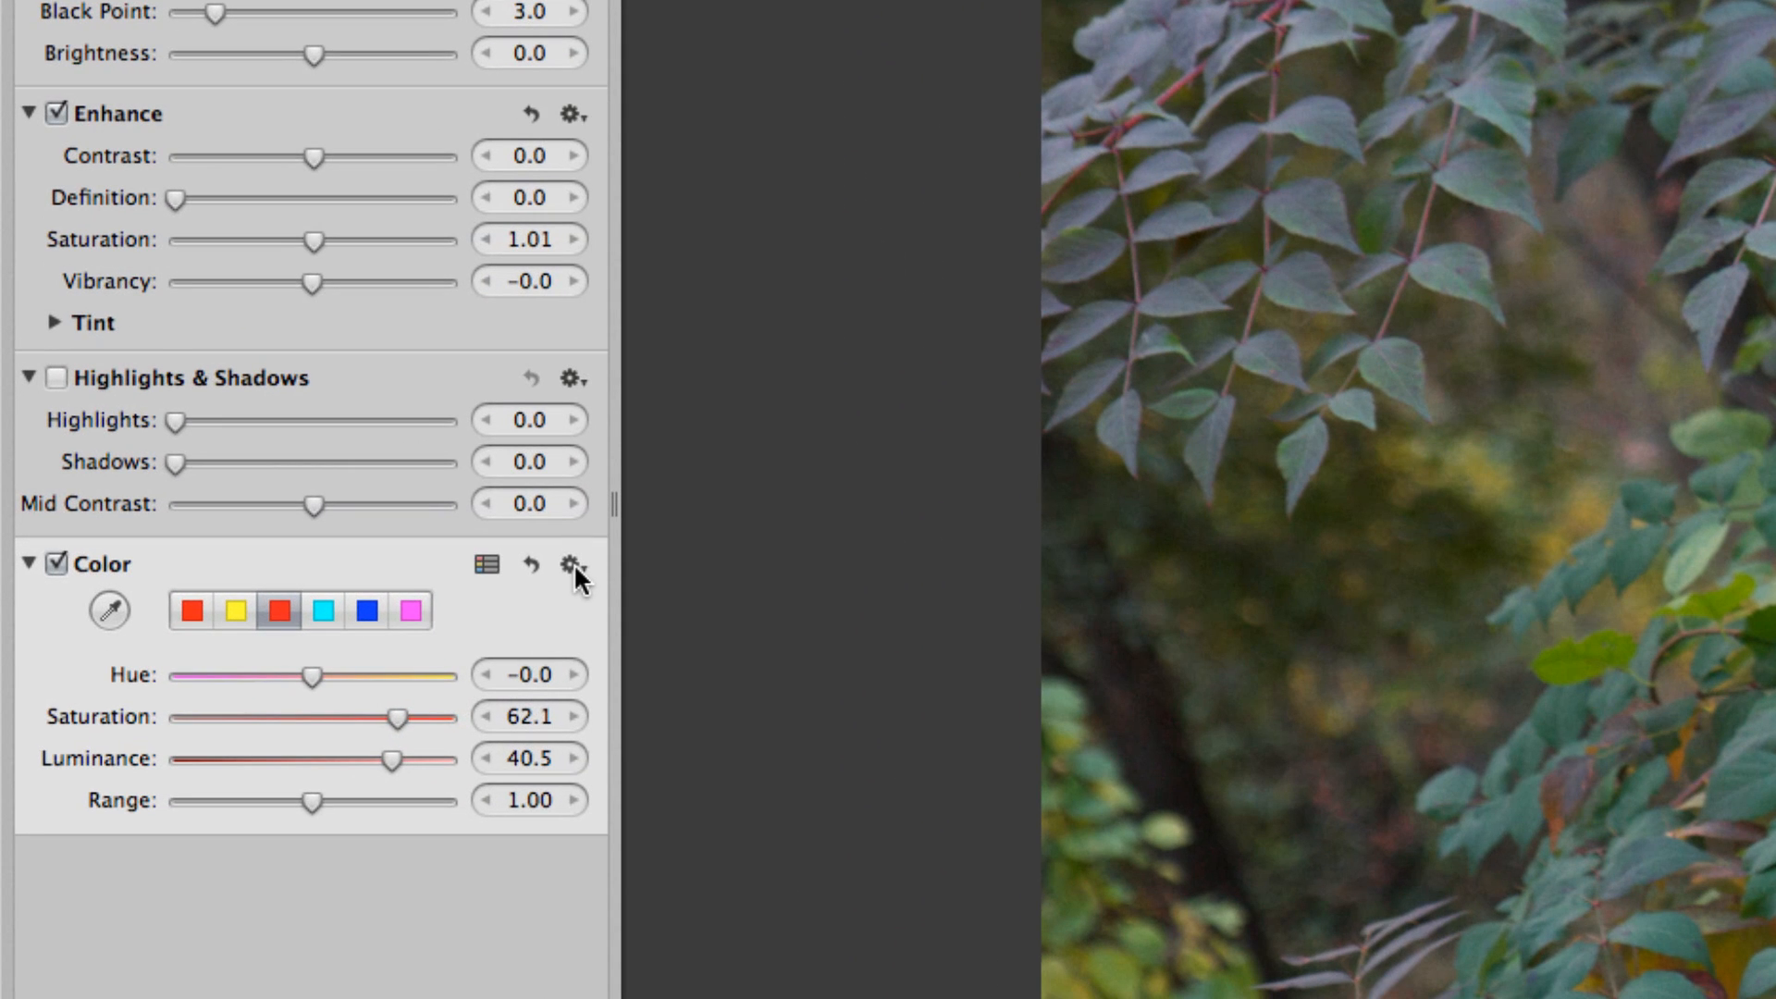
Add a second Color adjustment and sample the hue of a bluish leaf in the upper foliage
{"action": "left_click", "coordinate": [571, 566]}
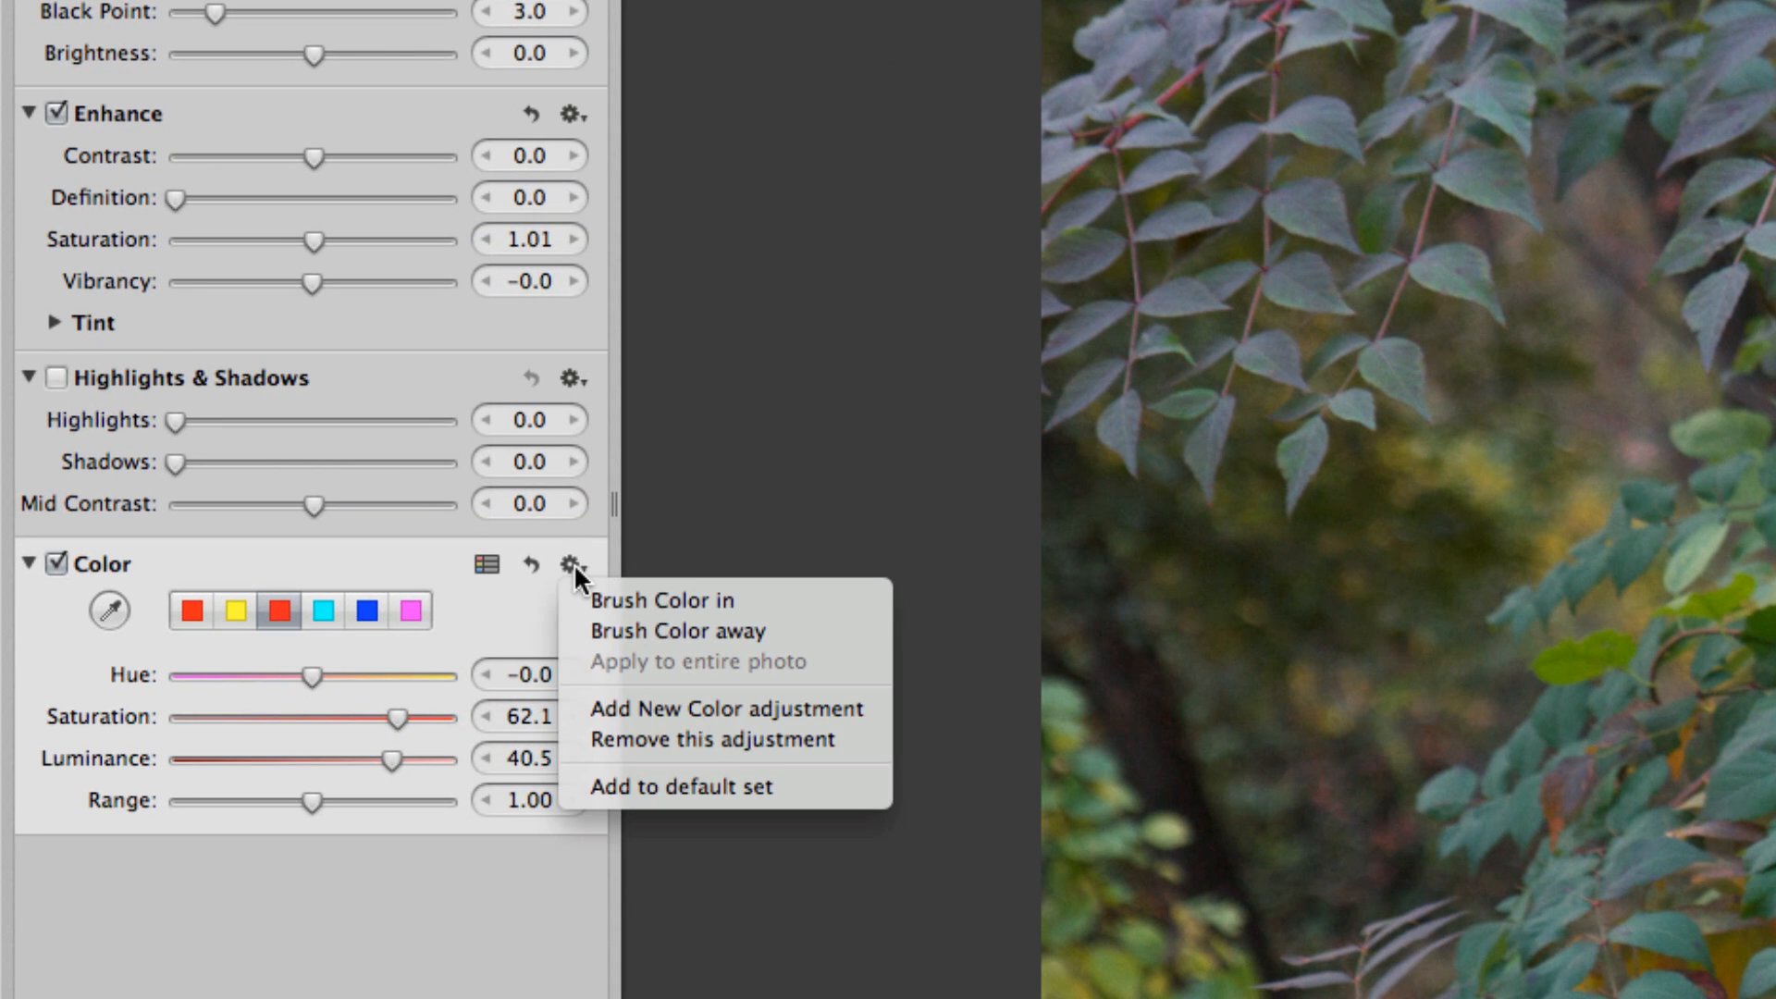
{"action": "left_click", "coordinate": [754, 700]}
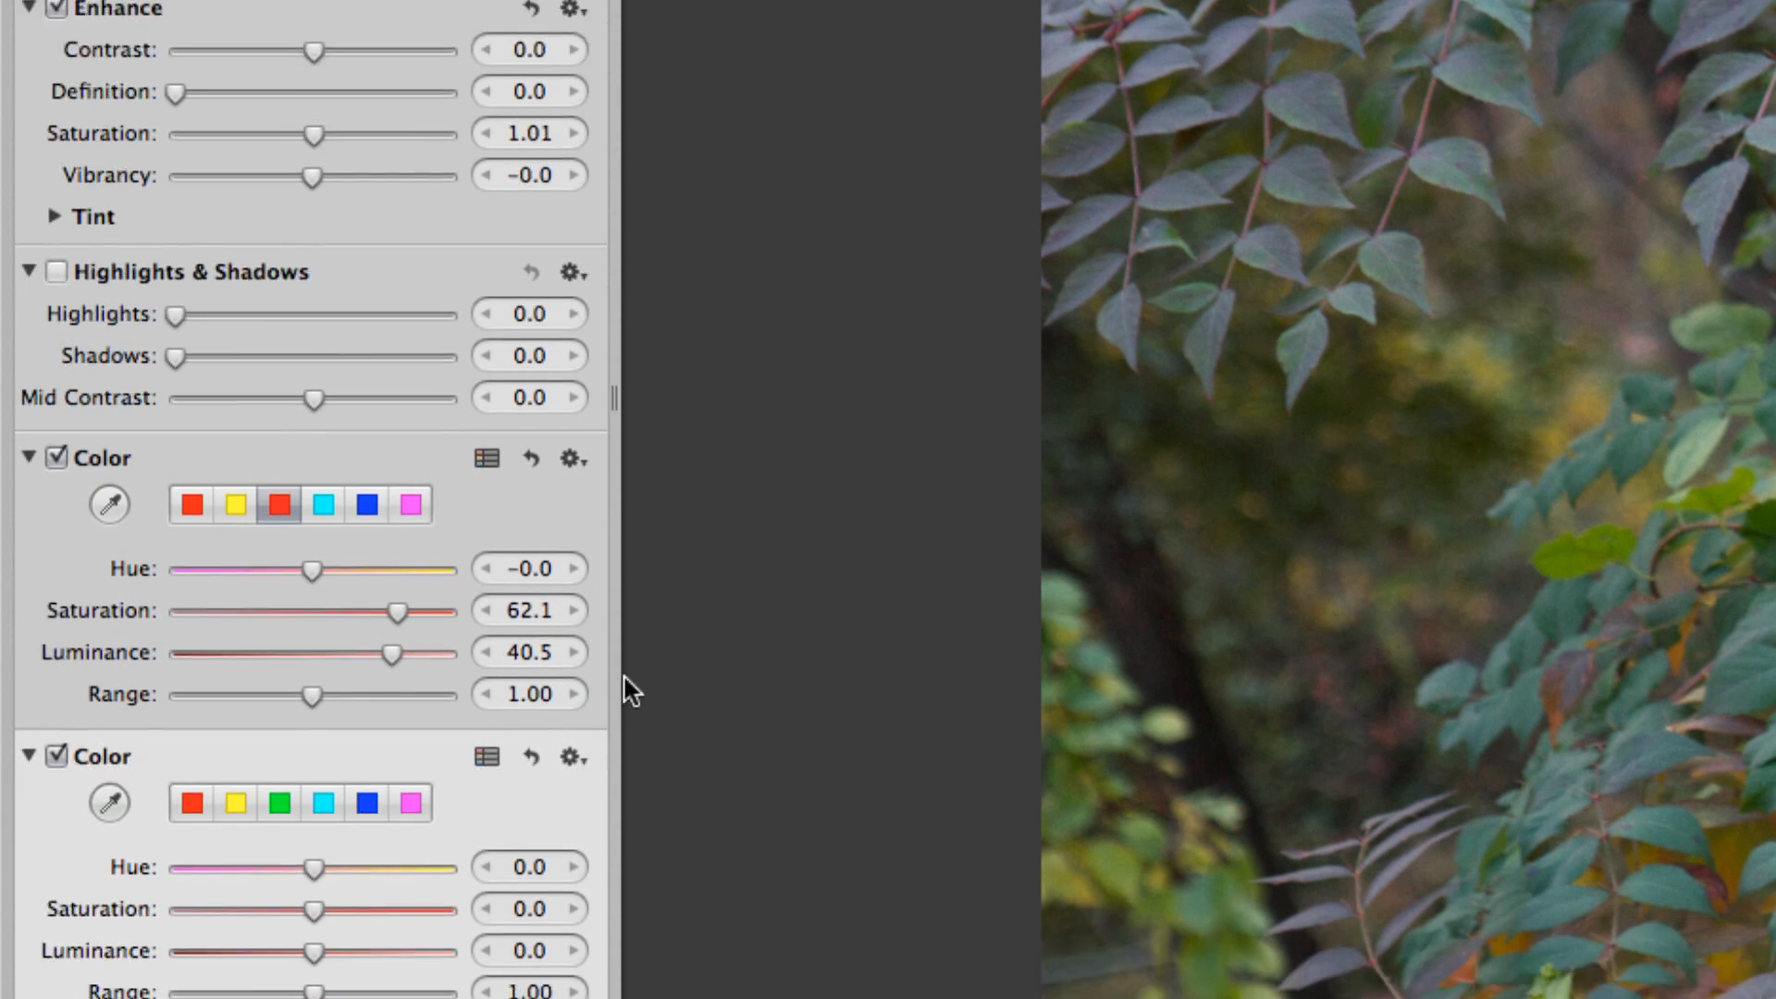
{"action": "left_click", "coordinate": [107, 904]}
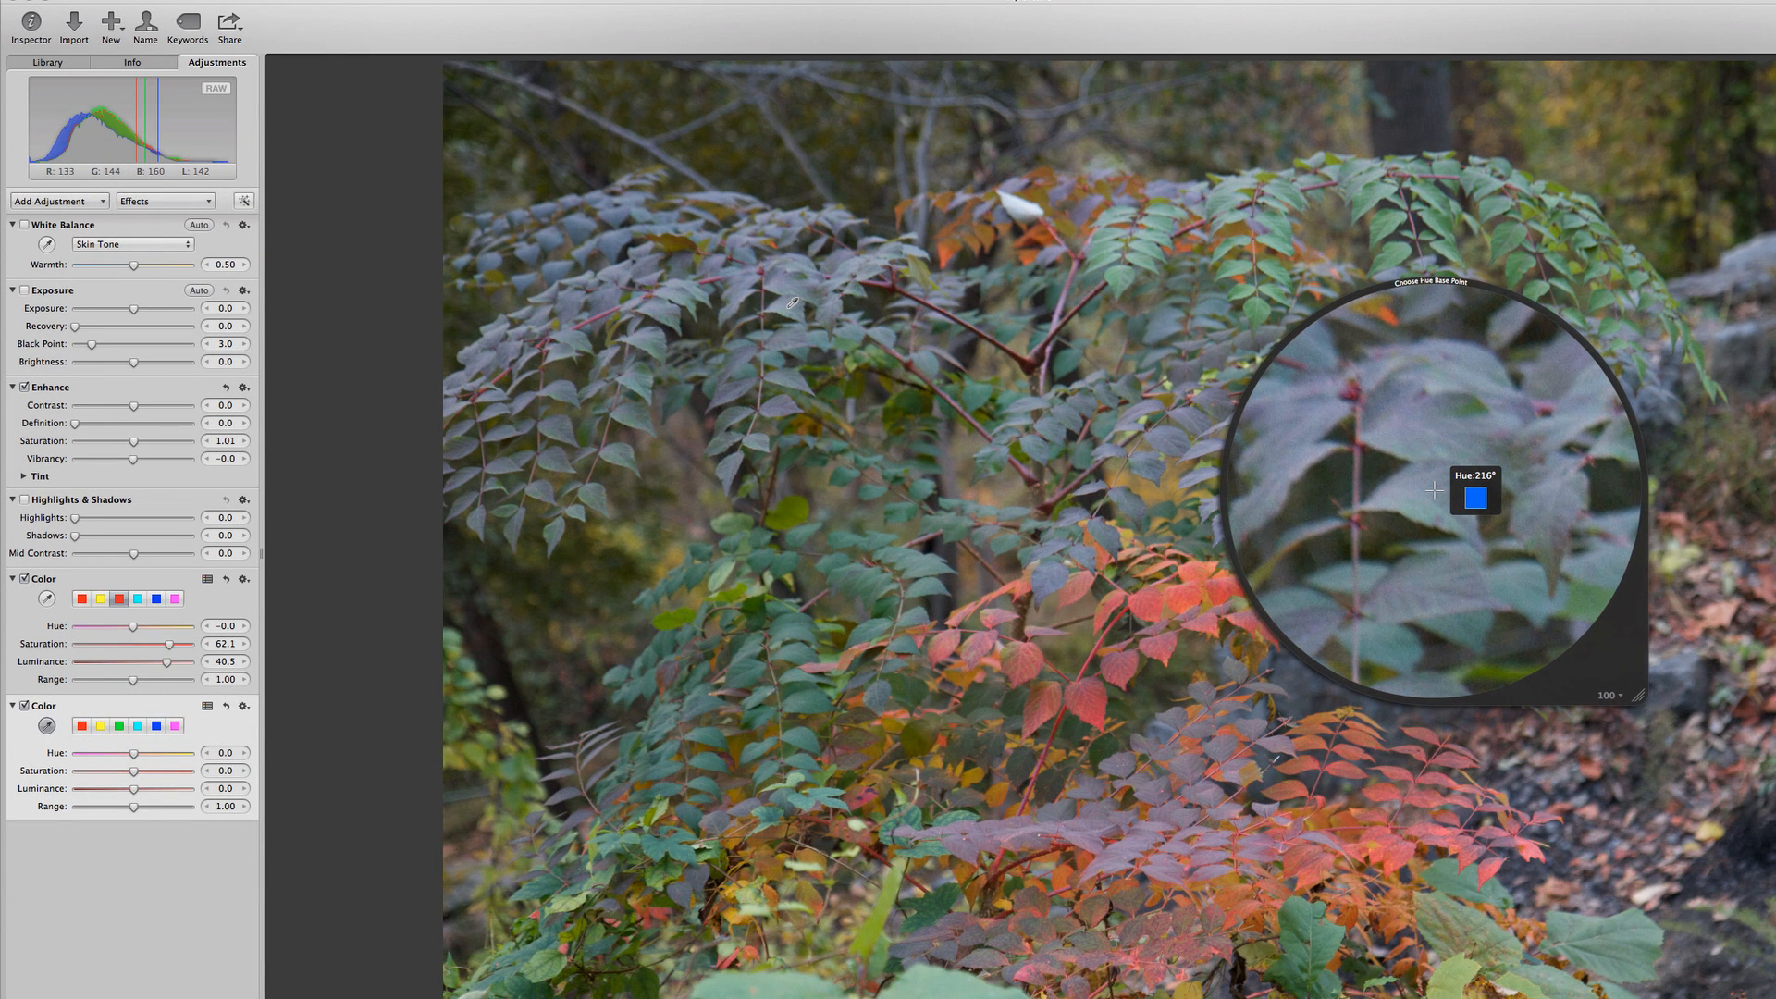
{"action": "left_click", "coordinate": [792, 302]}
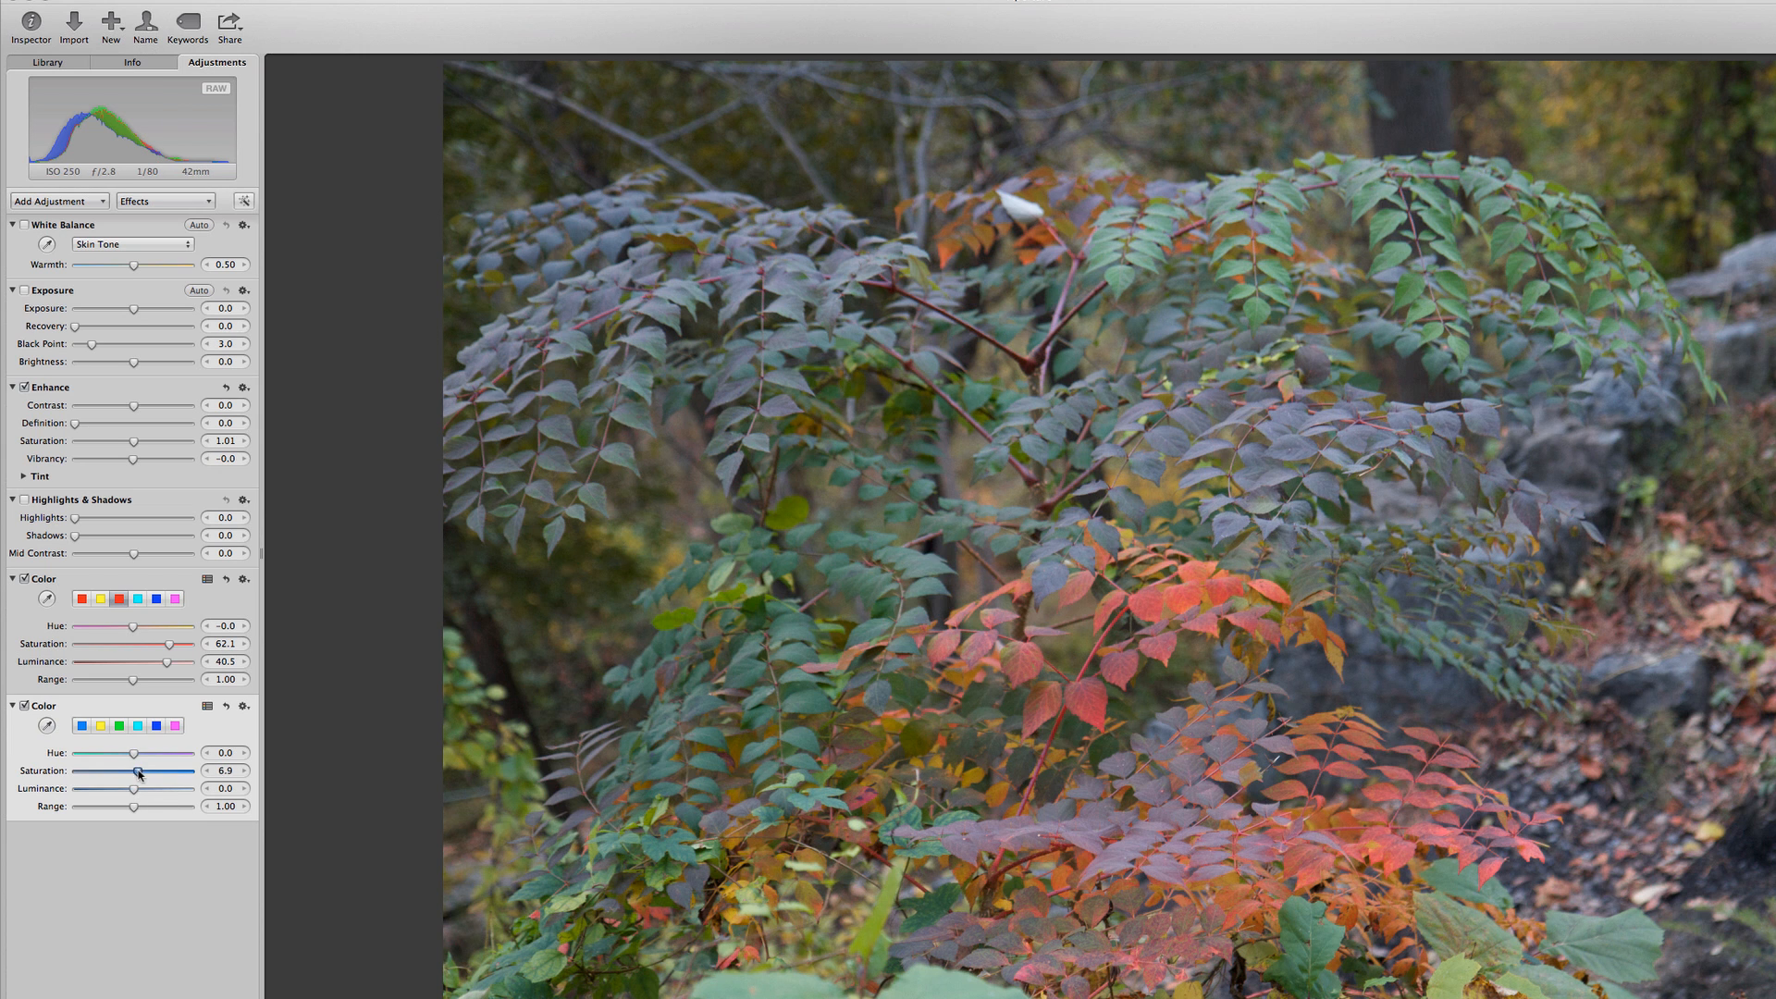
Set the blue Color adjustment's Saturation to 73.1 and Luminance to 49.2
{"action": "left_click_drag", "start_coordinate": [138, 771], "coordinate": [165, 774]}
{"action": "left_click", "coordinate": [243, 706]}
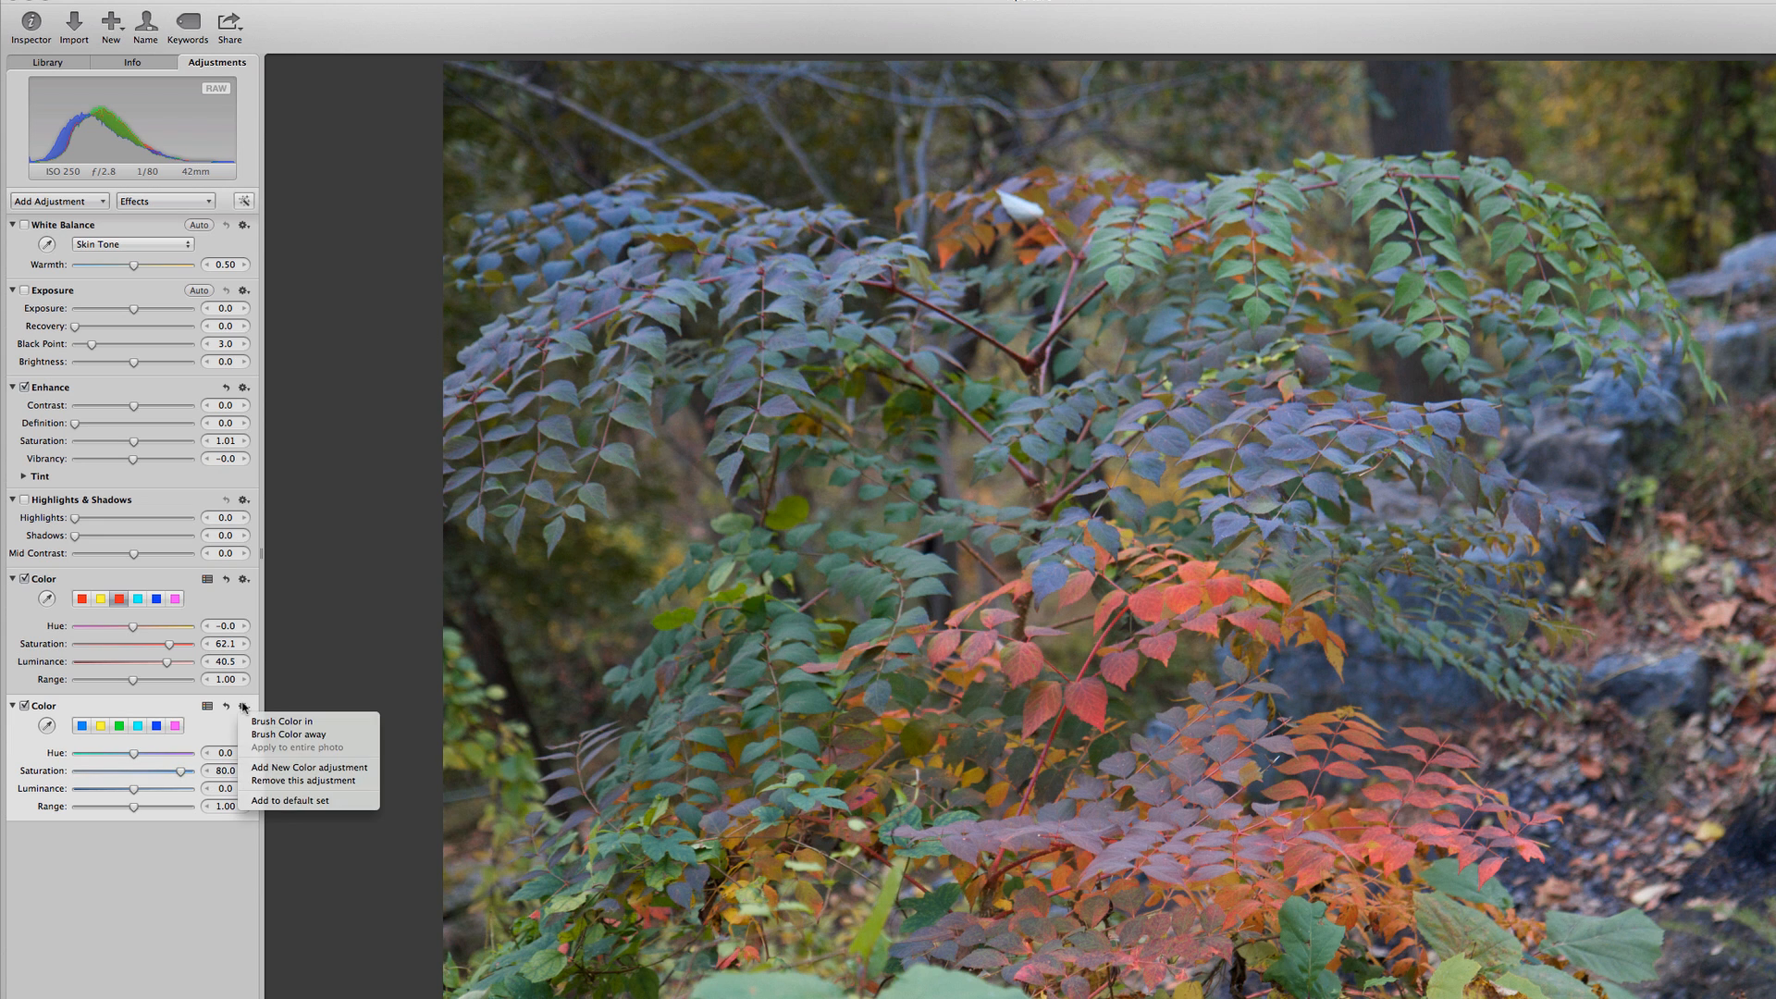
{"action": "left_click", "coordinate": [173, 710]}
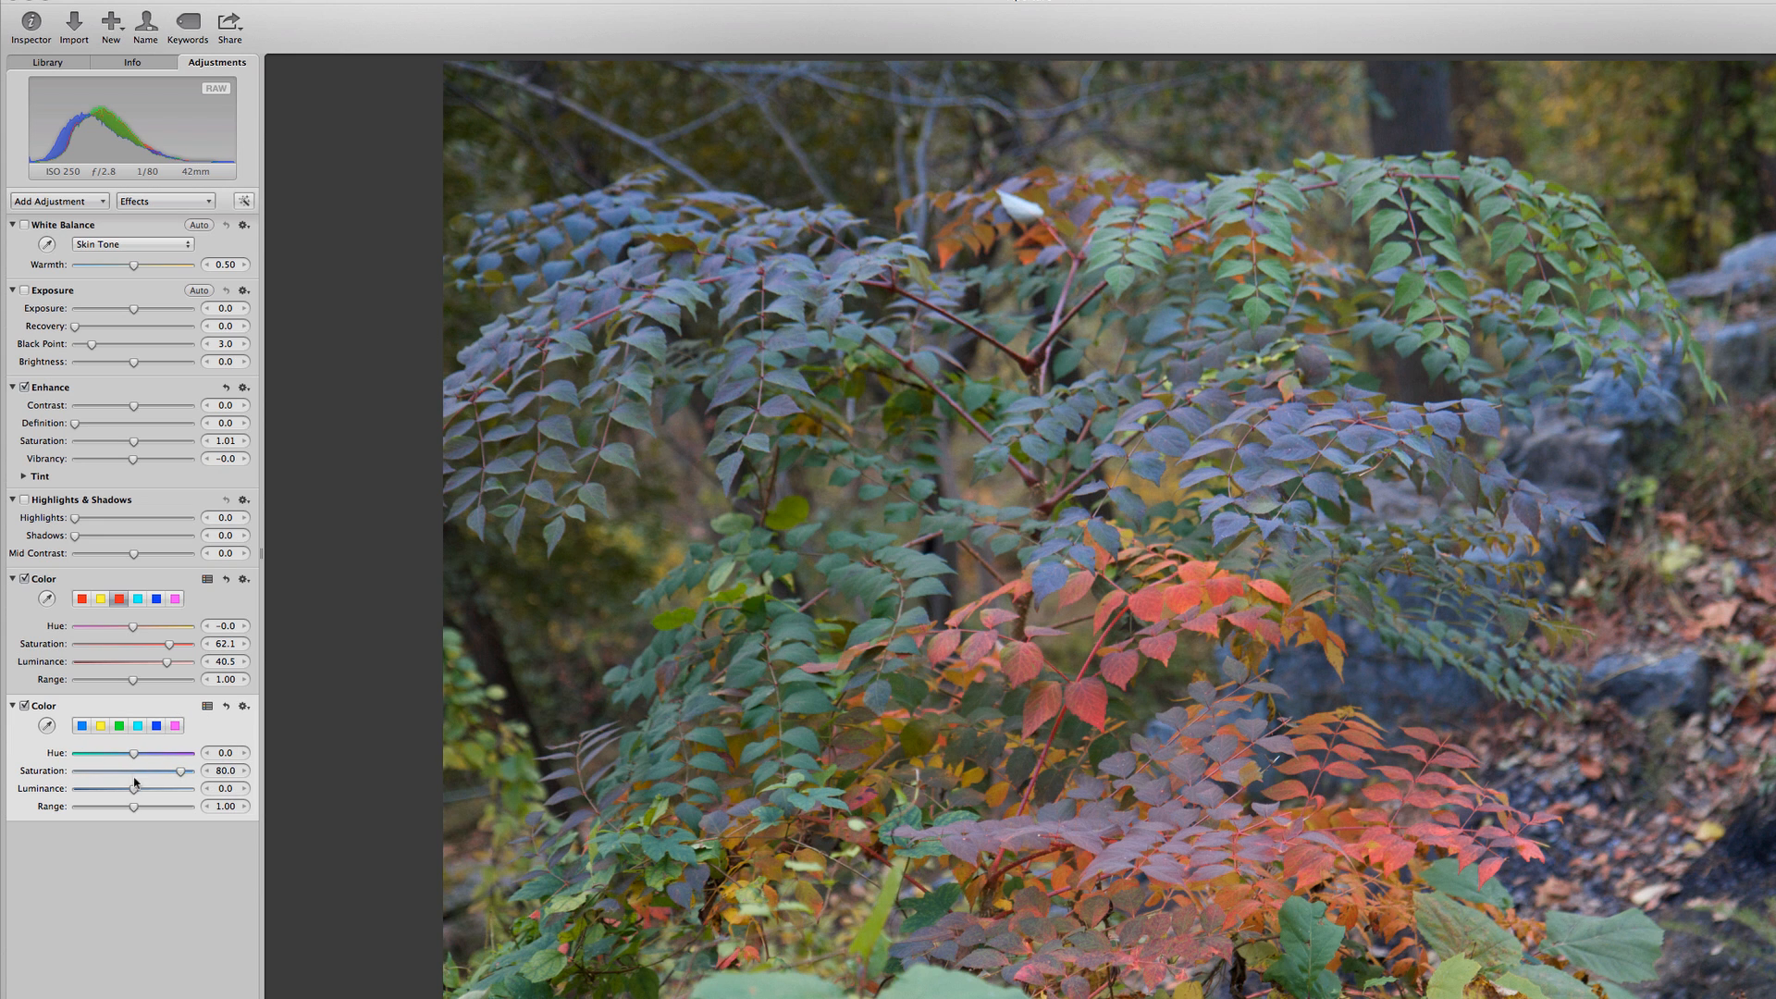
{"action": "left_click_drag", "start_coordinate": [134, 792], "coordinate": [176, 771]}
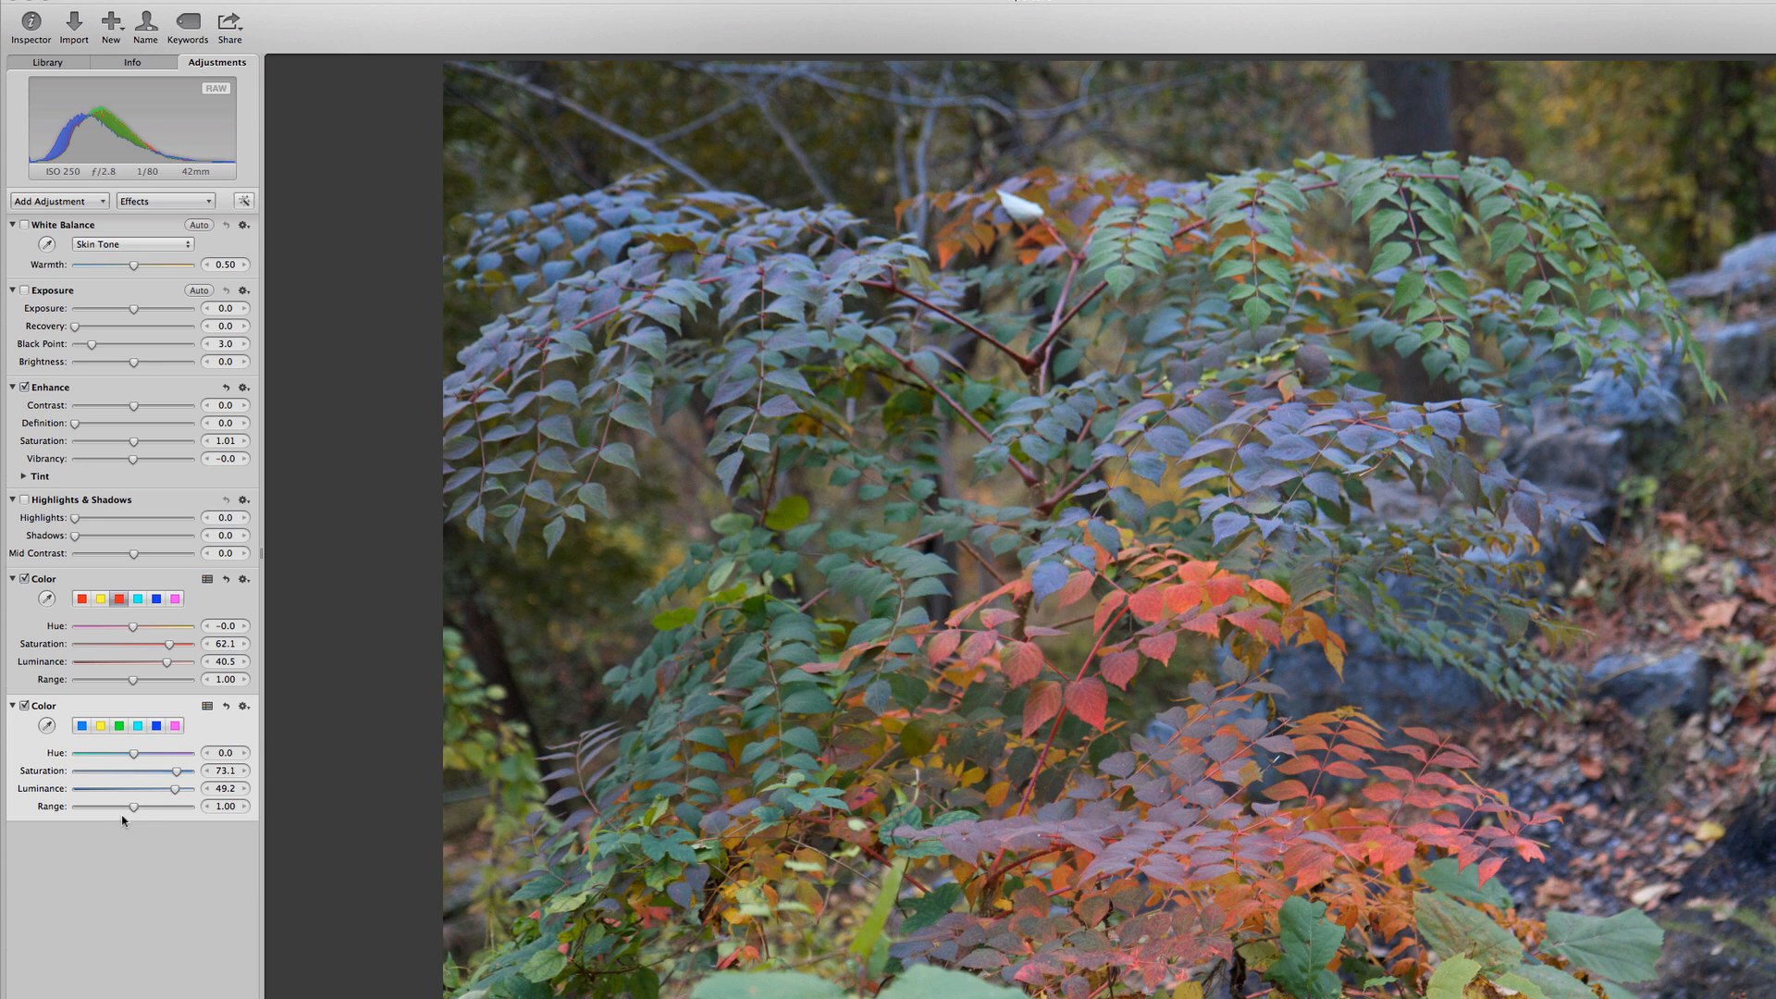
Fine-tune the blue Color adjustment to Range 1.07 and Luminance 50.2, and compare the photo with the original
{"action": "mouse_move", "coordinate": [133, 807]}
{"action": "left_mouse_down"}
{"action": "mouse_move", "coordinate": [96, 807]}
{"action": "mouse_move", "coordinate": [144, 806]}
{"action": "left_mouse_up"}
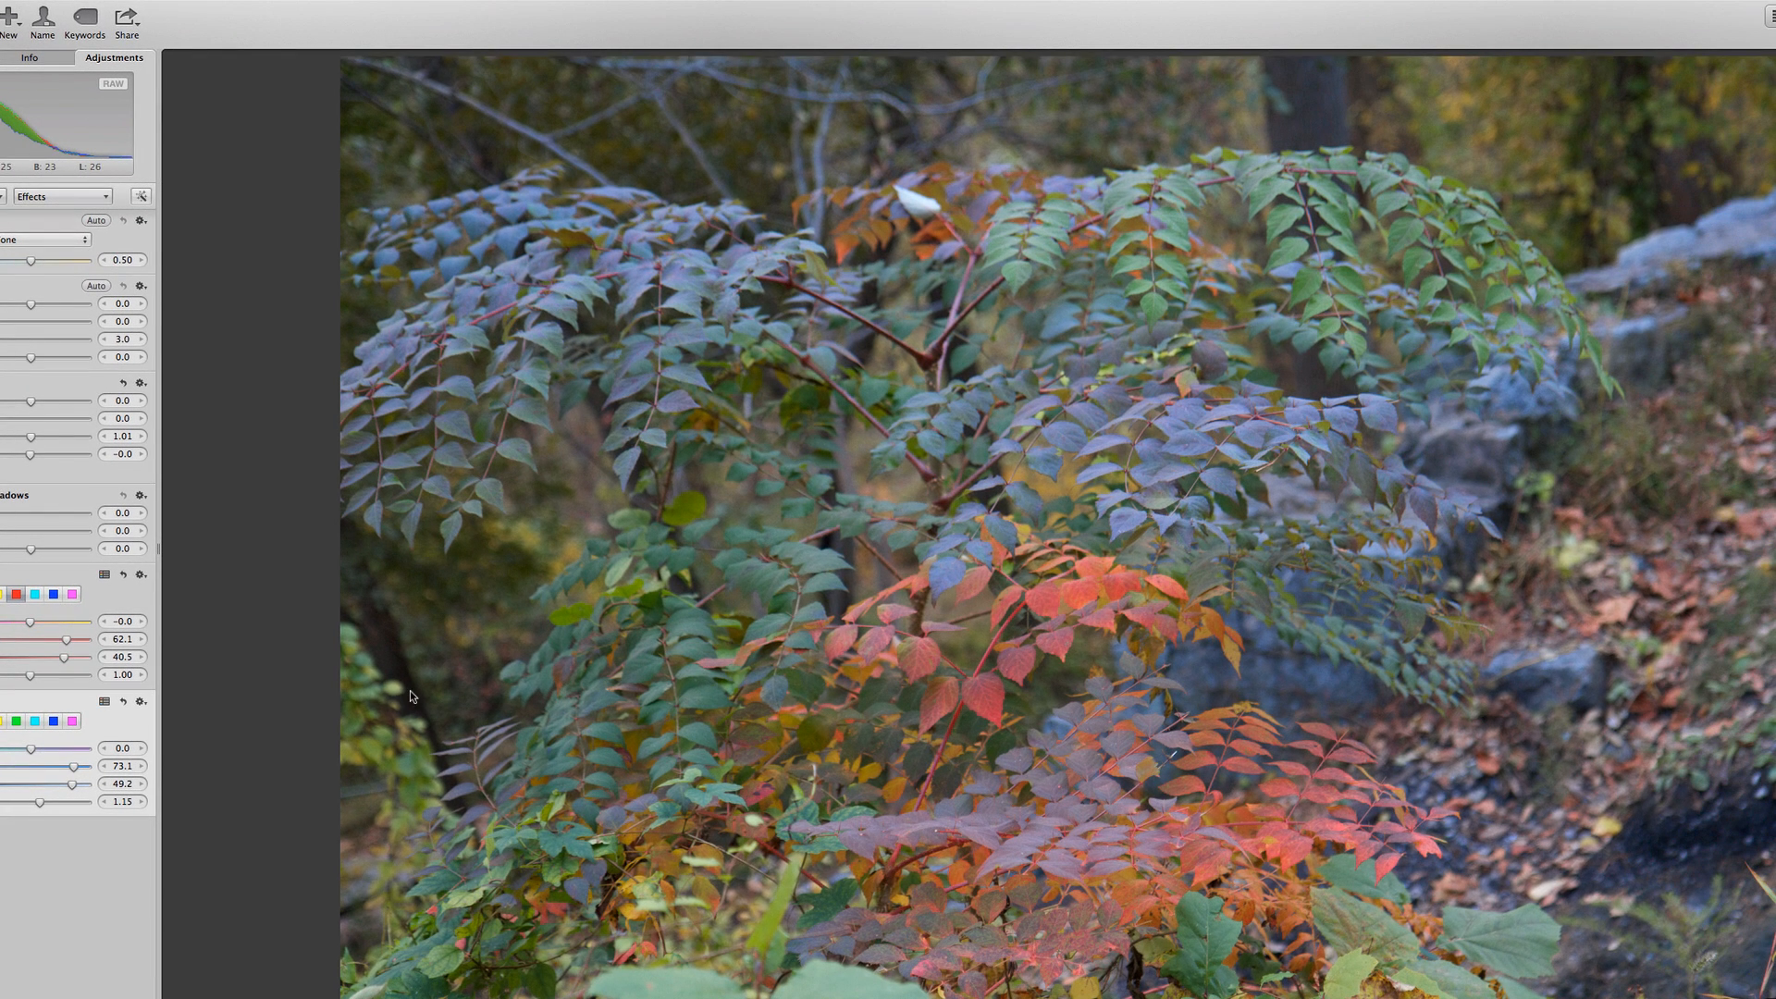
{"action": "left_click_drag", "start_coordinate": [40, 802], "coordinate": [2, 803]}
{"action": "left_click_drag", "start_coordinate": [2, 811], "coordinate": [34, 811]}
{"action": "left_click", "coordinate": [71, 769]}
{"action": "left_click", "coordinate": [73, 784]}
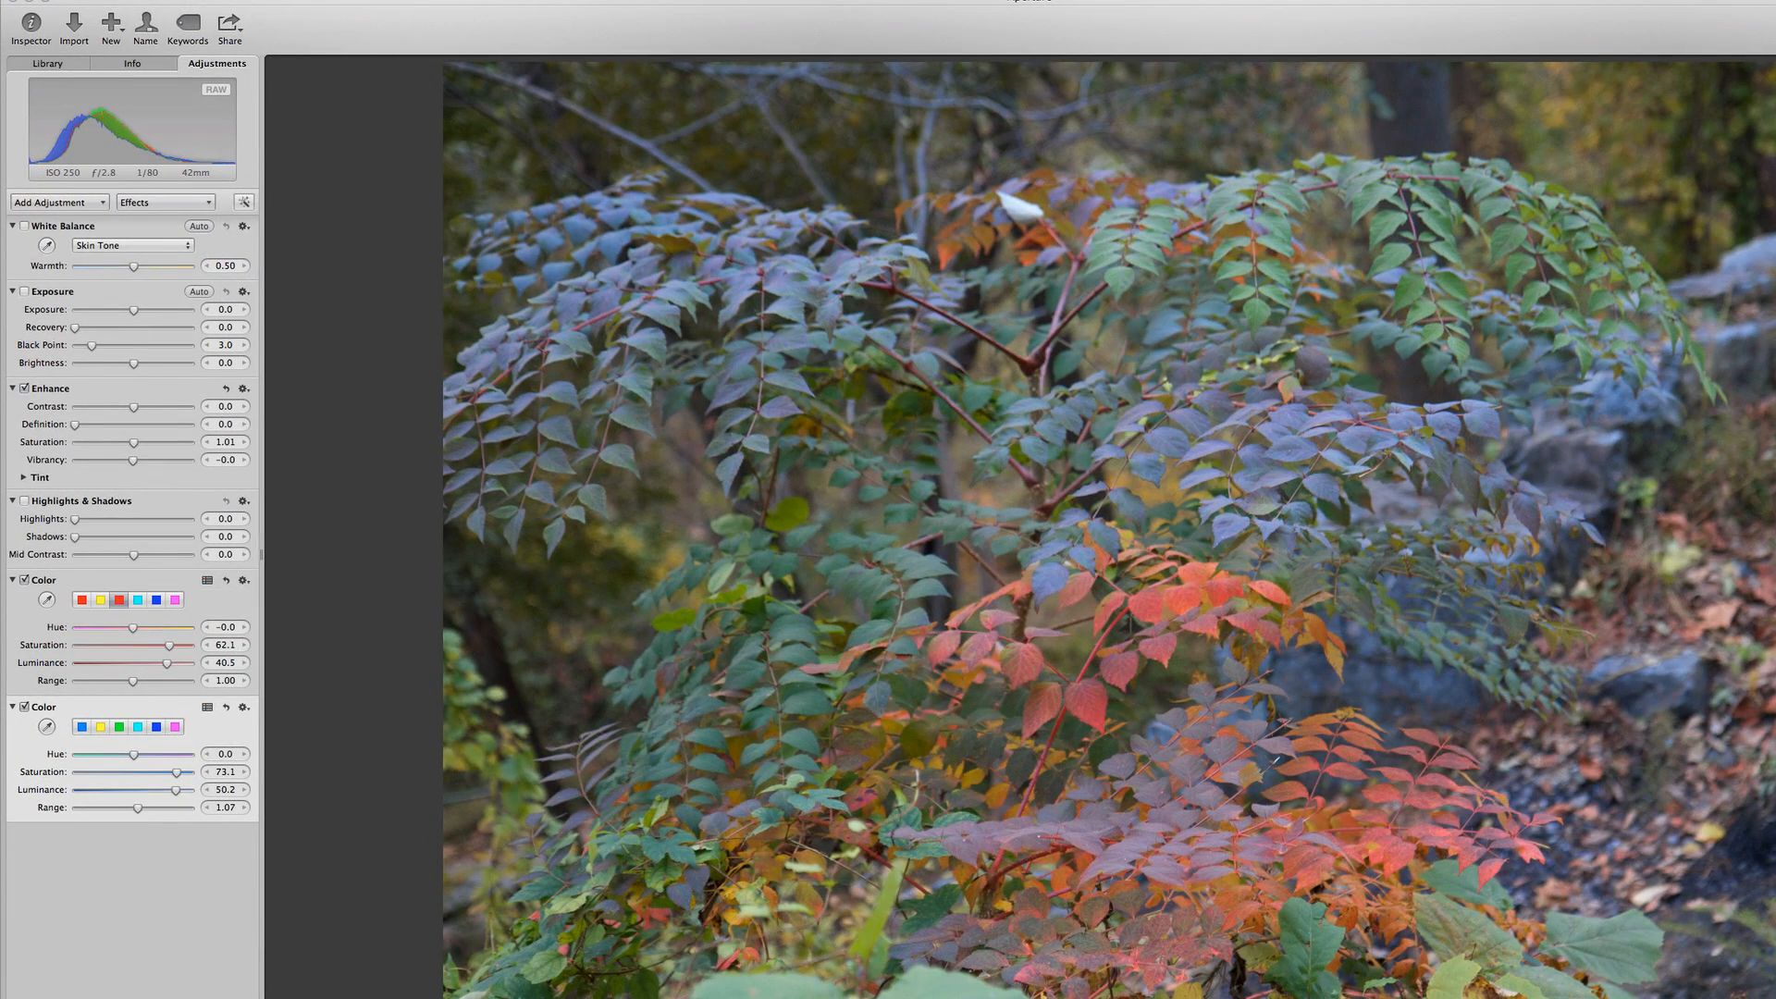
{"action": "key", "text": "m"}
{"action": "key", "text": "m"}
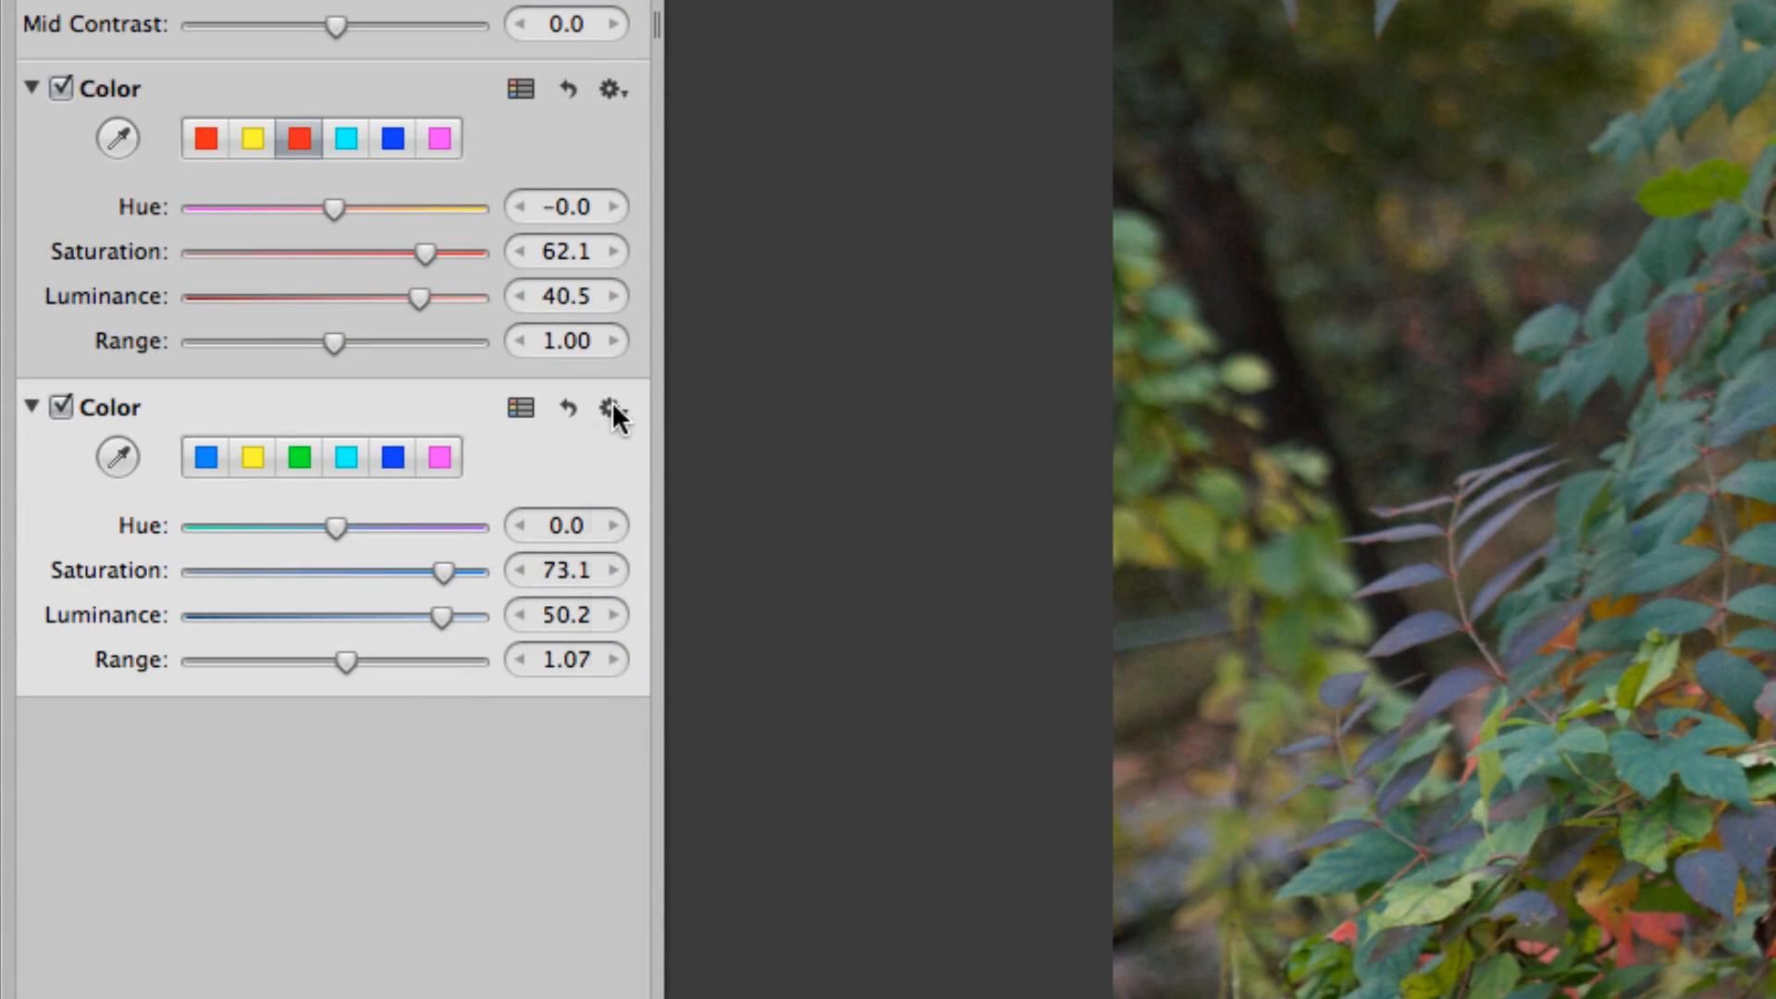
Brush the blue Color adjustment away from the background rocks using brush size 110 and Softness 1
{"action": "left_click", "coordinate": [244, 706]}
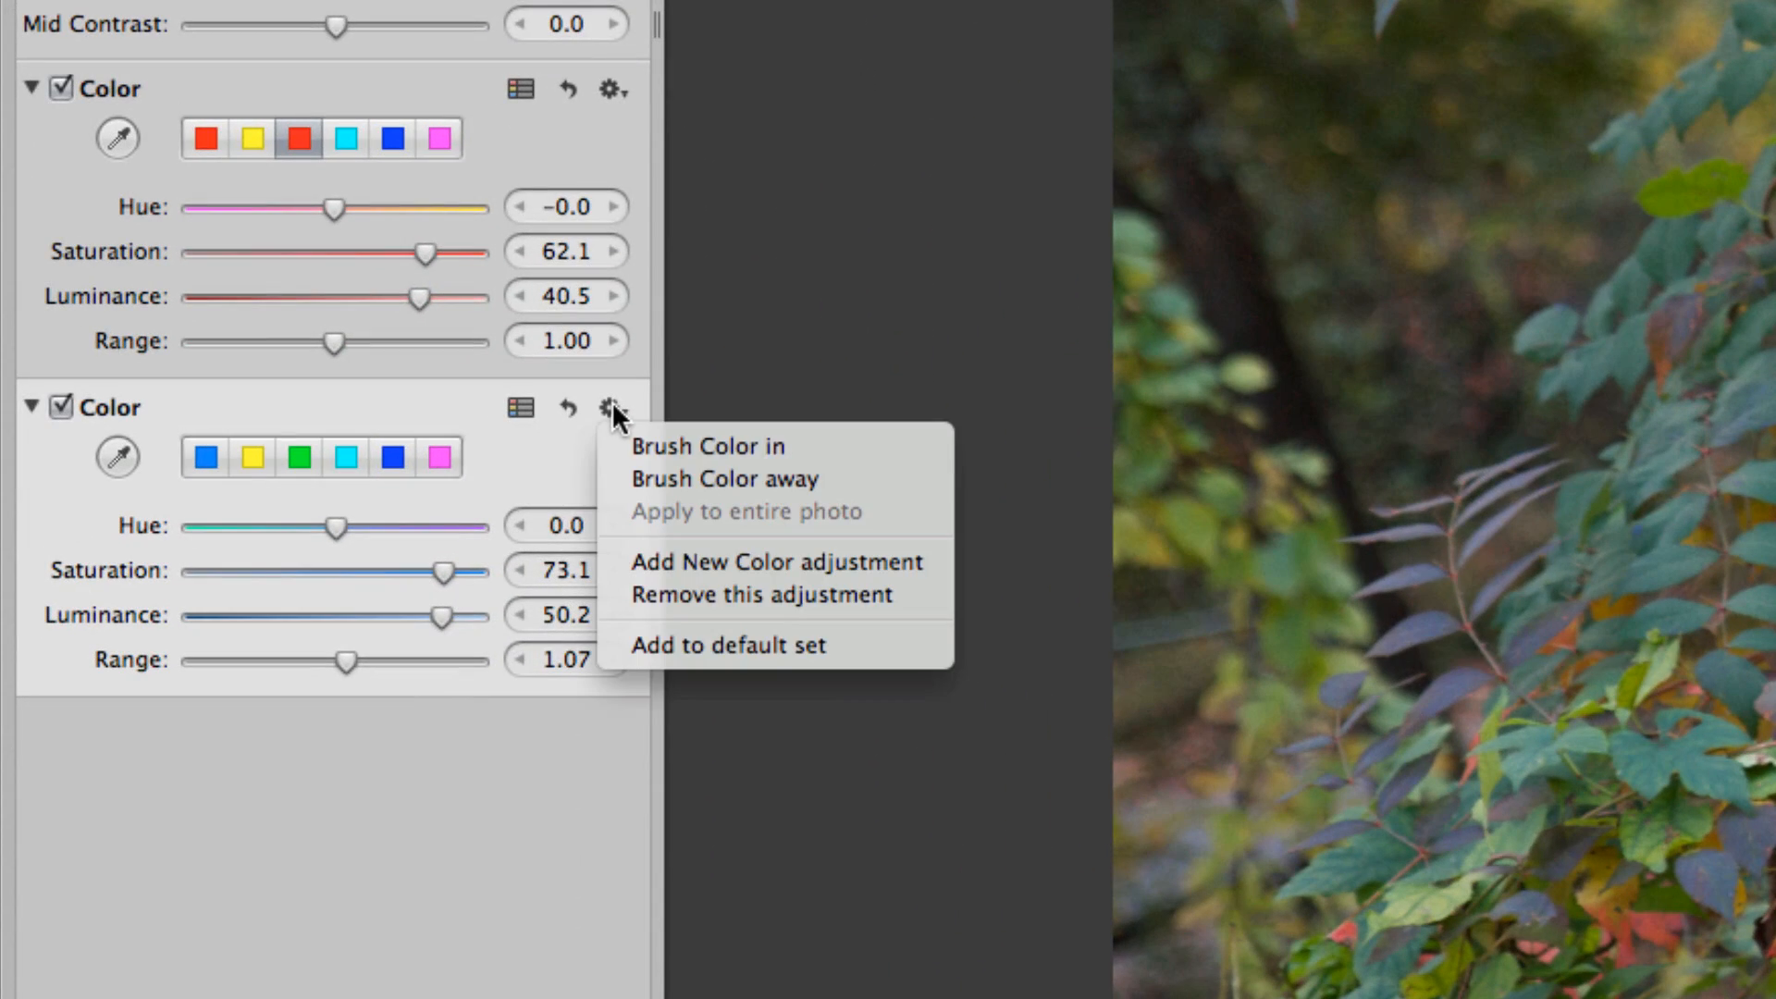
{"action": "left_click", "coordinate": [737, 478]}
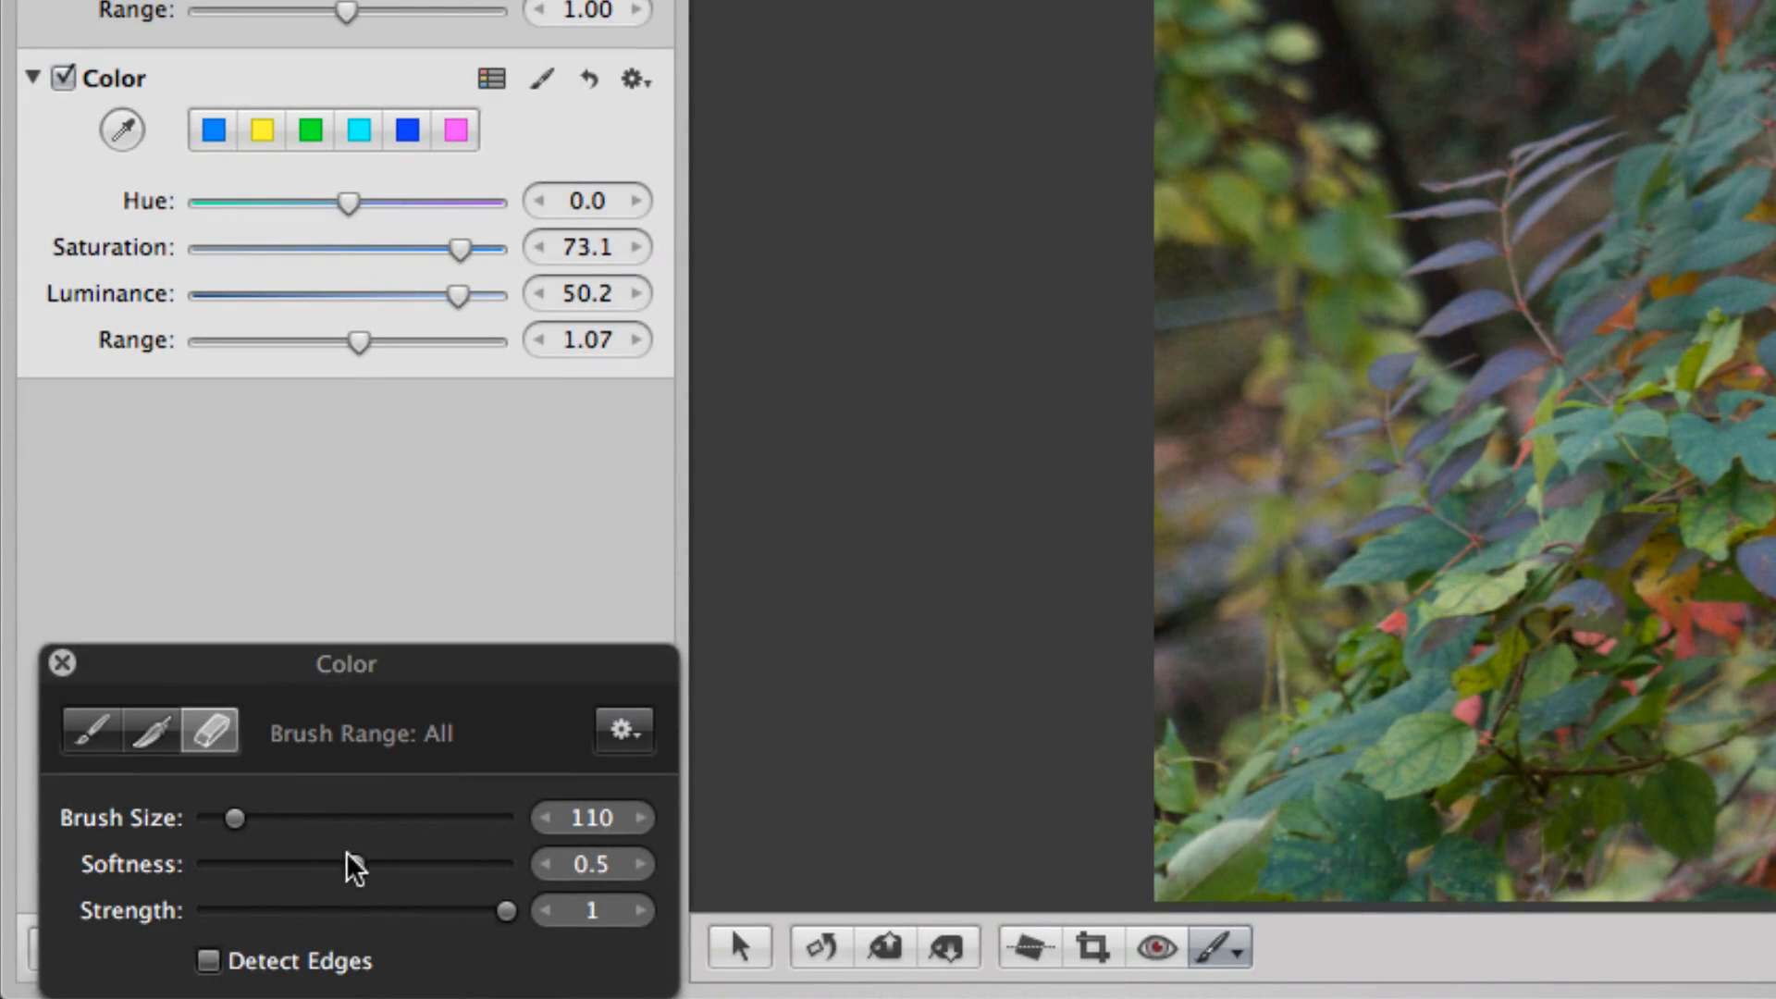
{"action": "left_click_drag", "start_coordinate": [98, 942], "coordinate": [214, 942]}
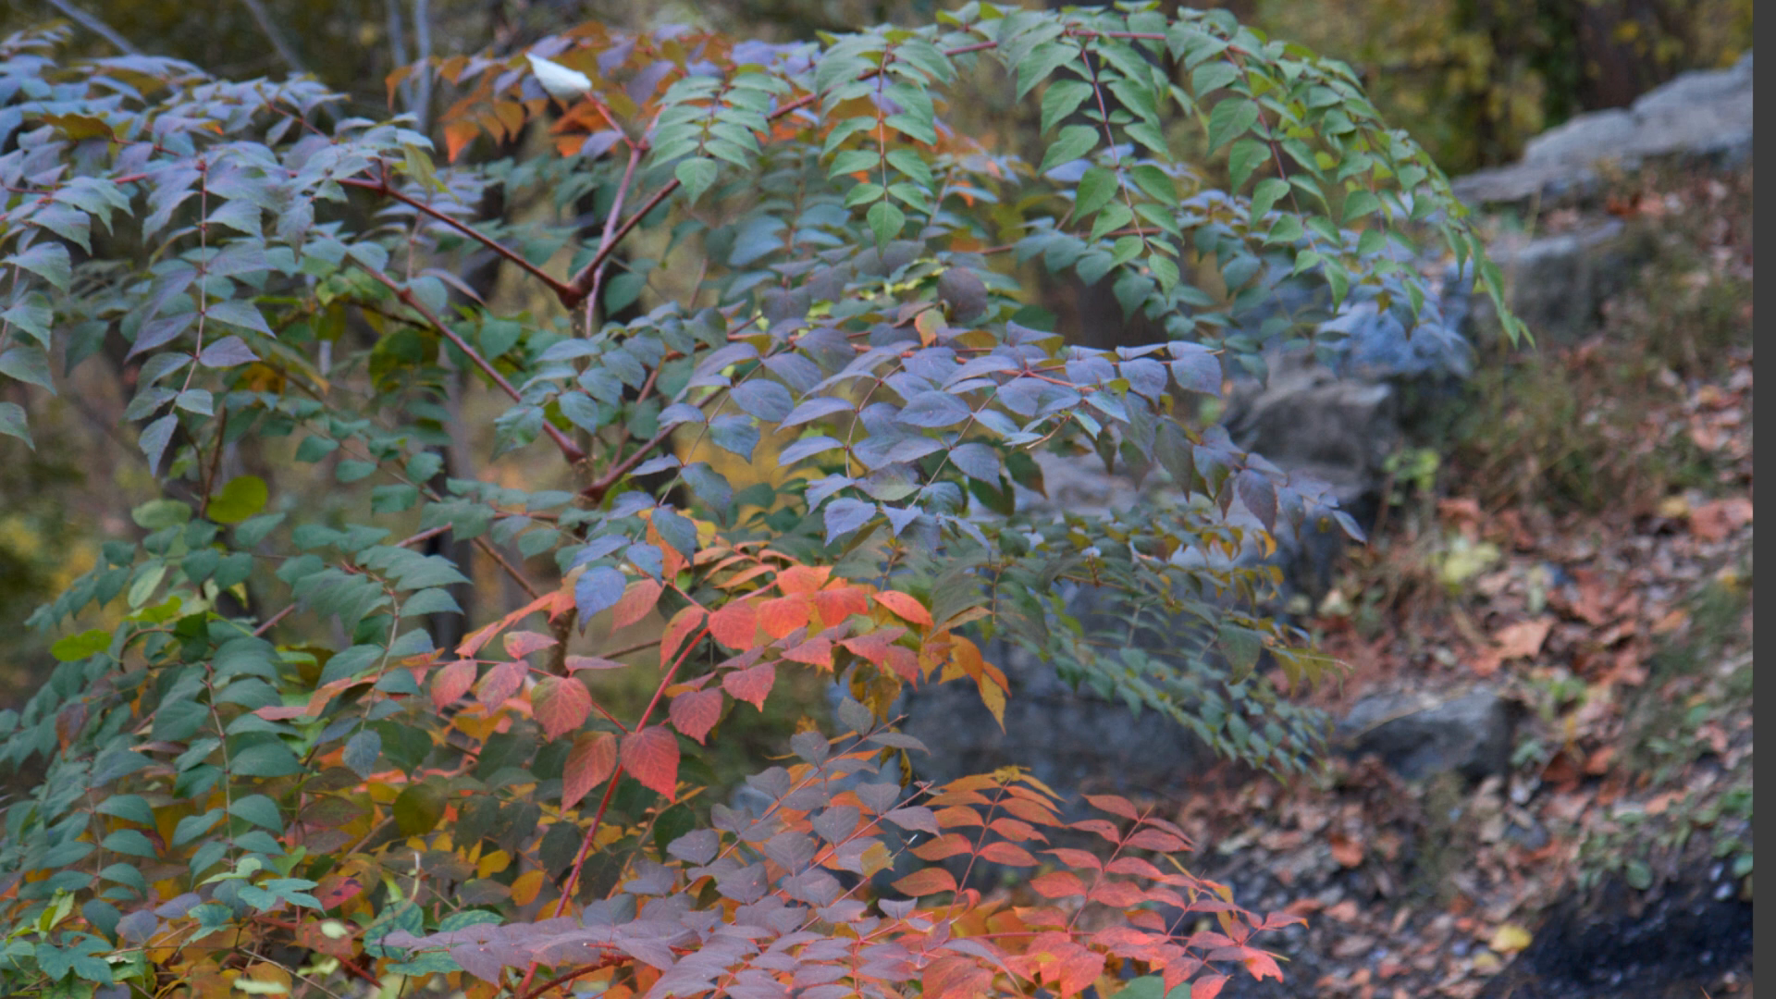
Compare the colour-adjusted foliage photo repeatedly with its original image
{"action": "left_click", "coordinate": [1738, 983]}
{"action": "left_click", "coordinate": [1739, 983]}
{"action": "left_click", "coordinate": [1738, 983]}
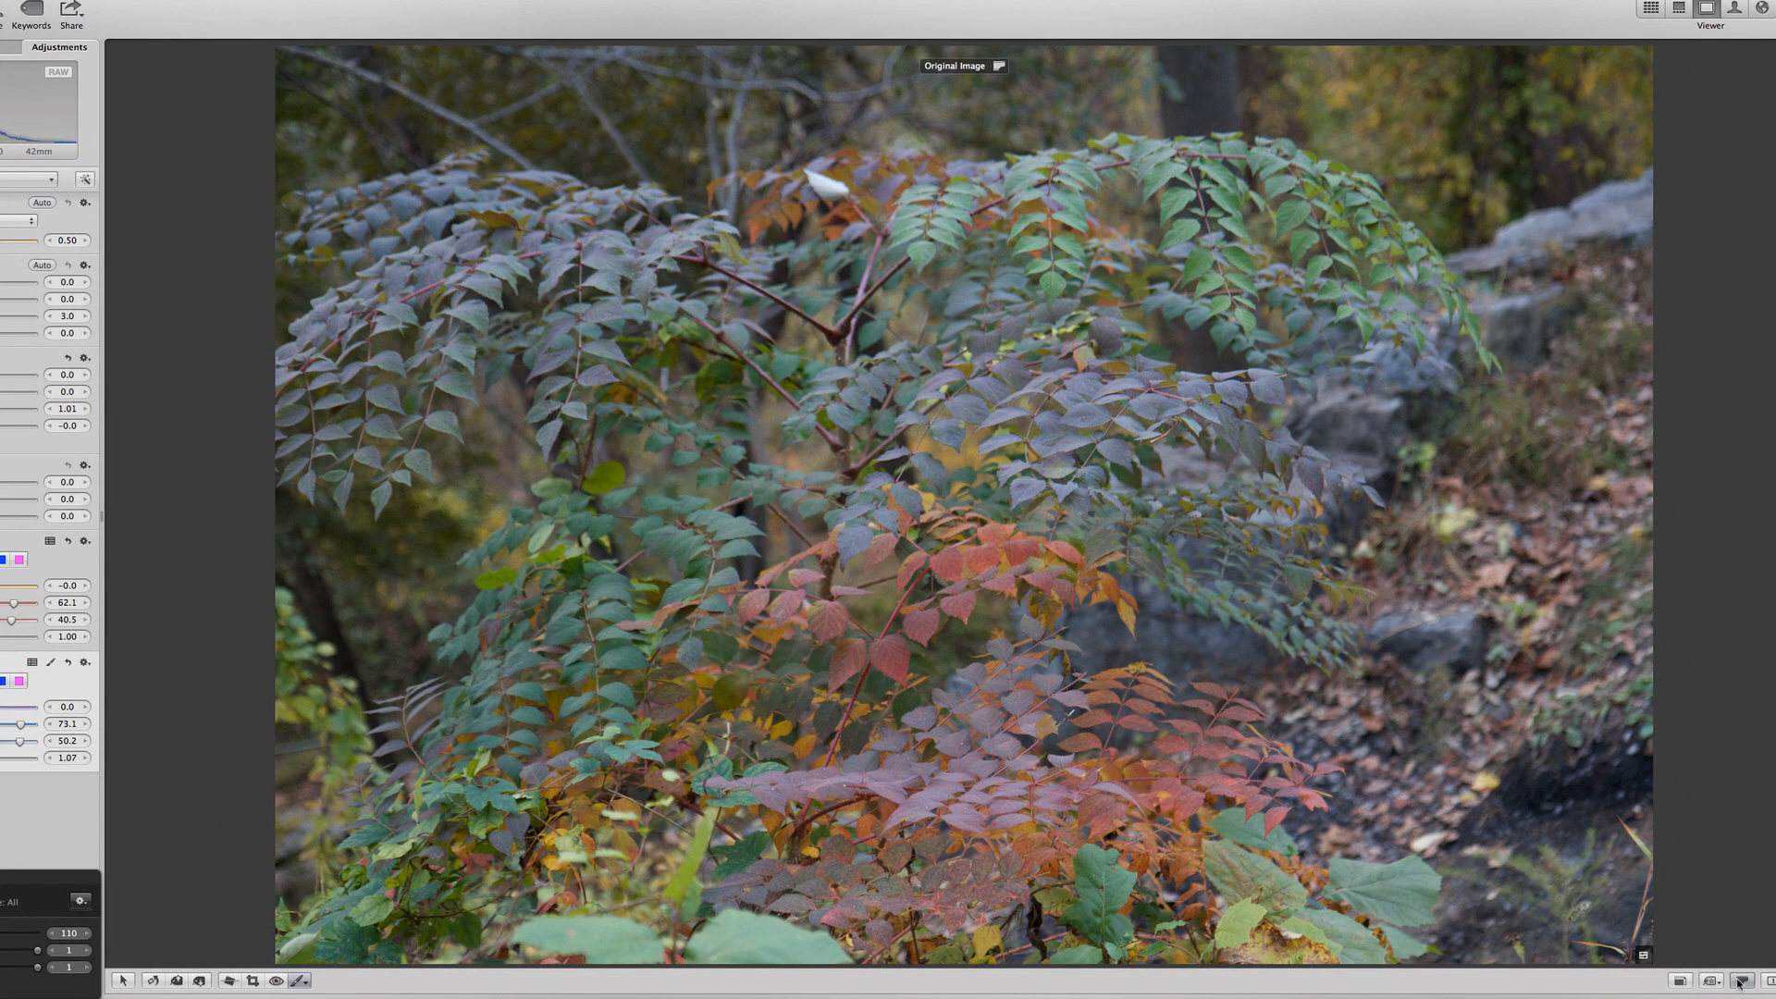
{"action": "left_click", "coordinate": [1739, 983]}
{"action": "left_click", "coordinate": [1739, 983]}
{"action": "left_click", "coordinate": [1739, 983]}
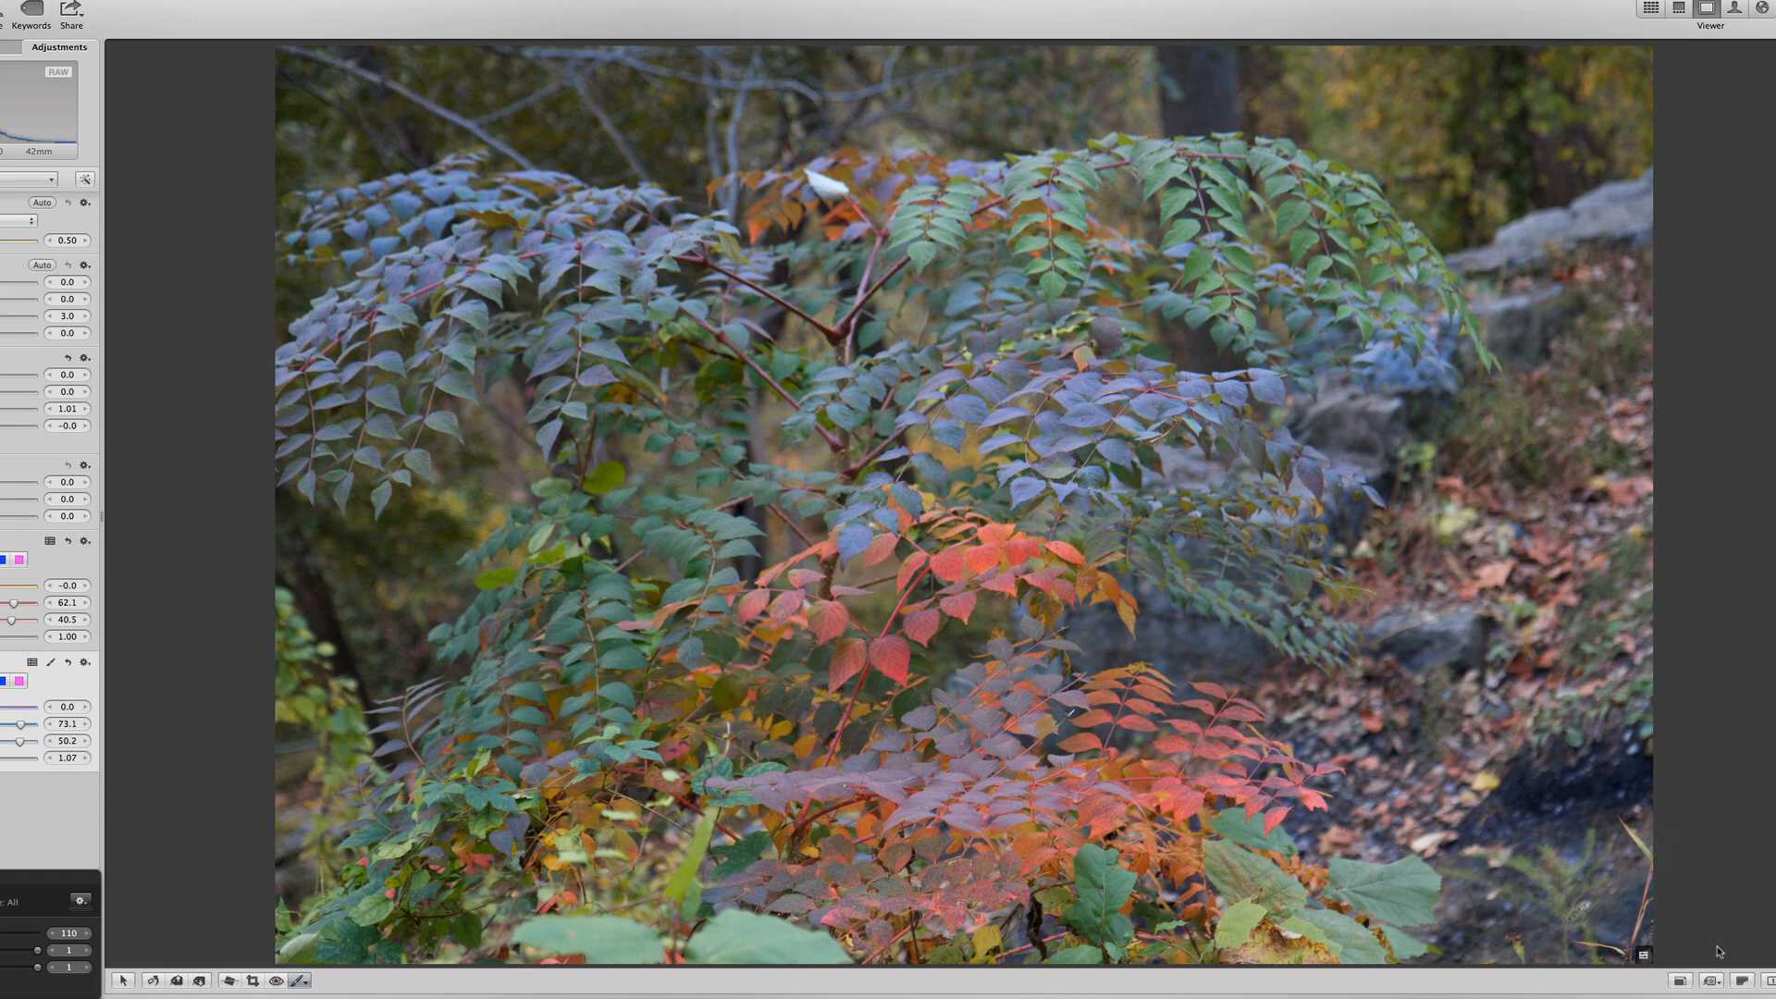
{"action": "left_click", "coordinate": [1743, 983]}
{"action": "left_click", "coordinate": [1744, 986]}
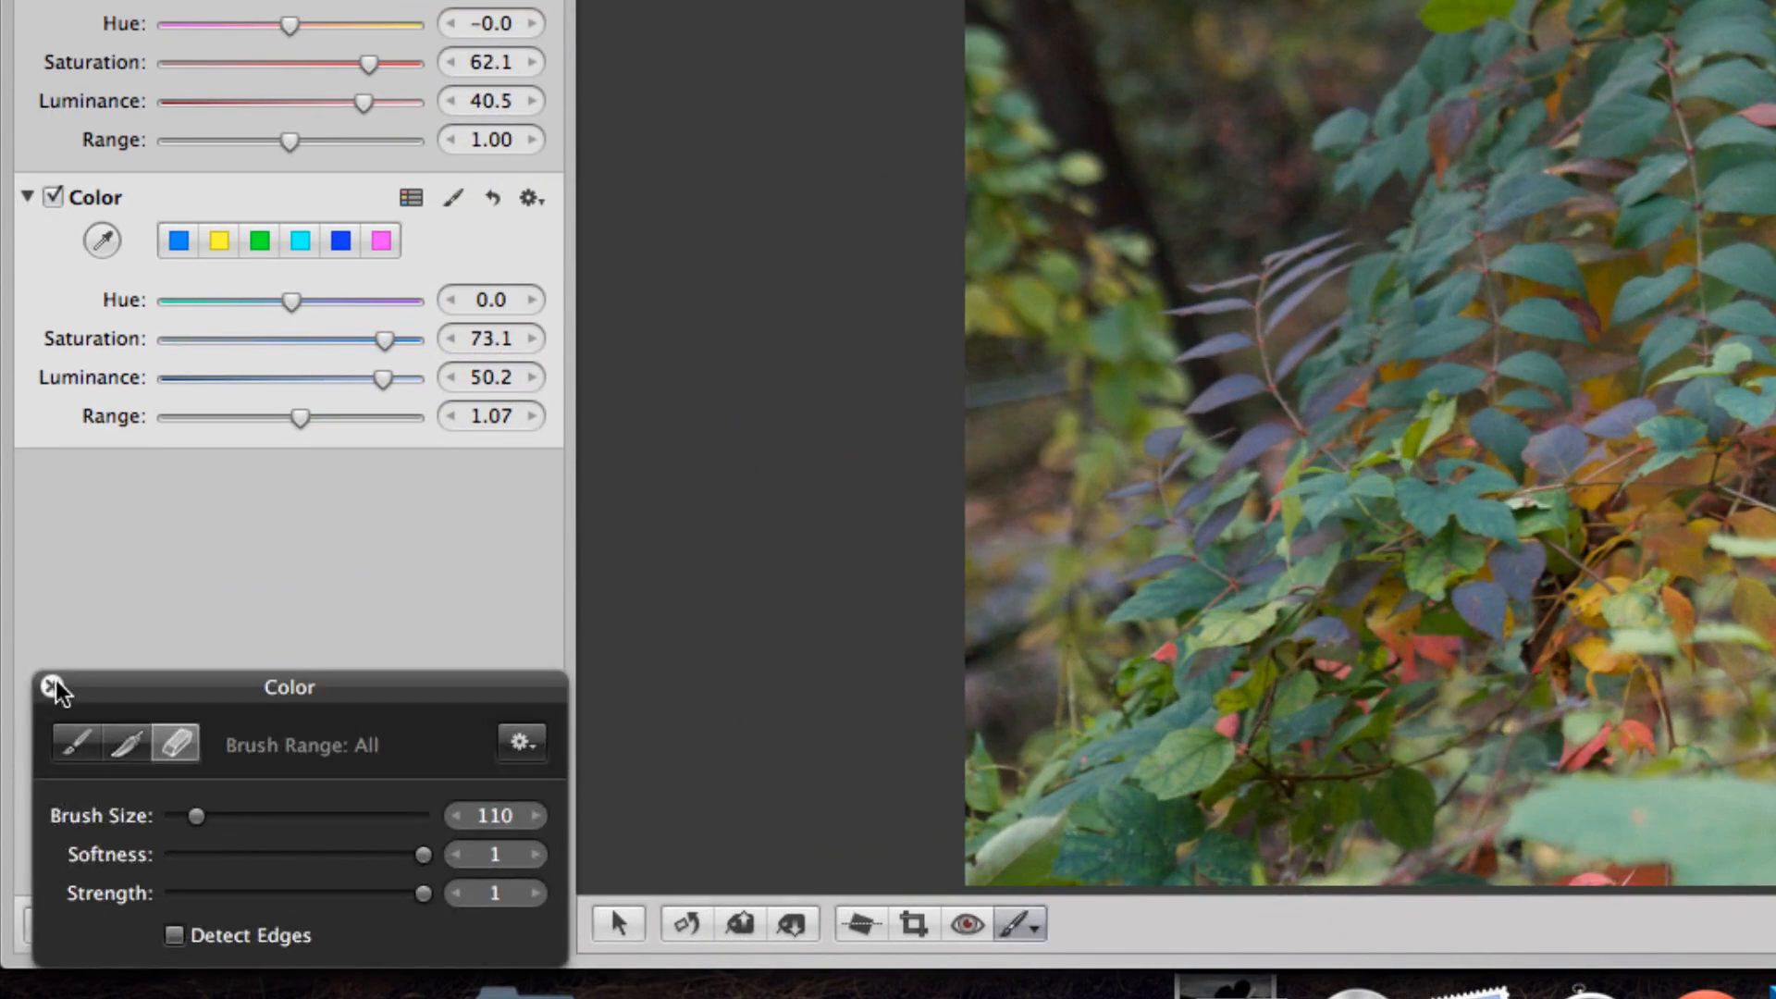
Finish brushing, add a third Color adjustment and sample the hue of a green leaf
{"action": "left_click", "coordinate": [121, 976]}
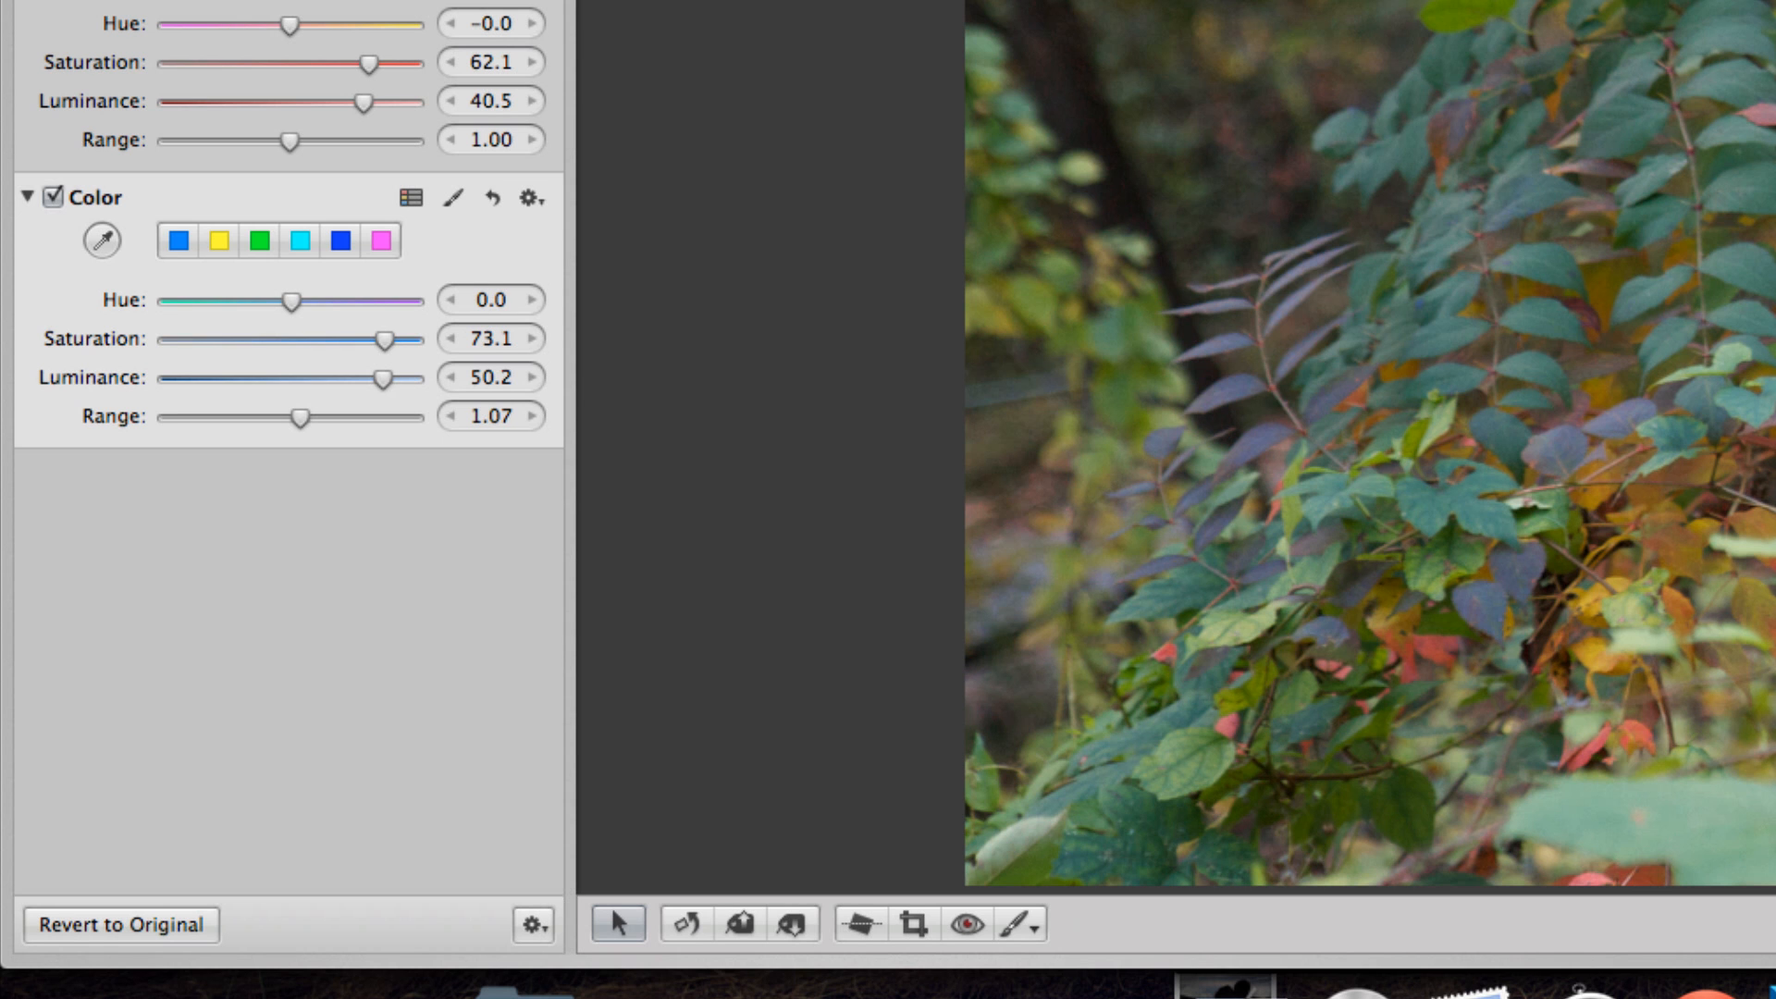
{"action": "left_click", "coordinate": [534, 198]}
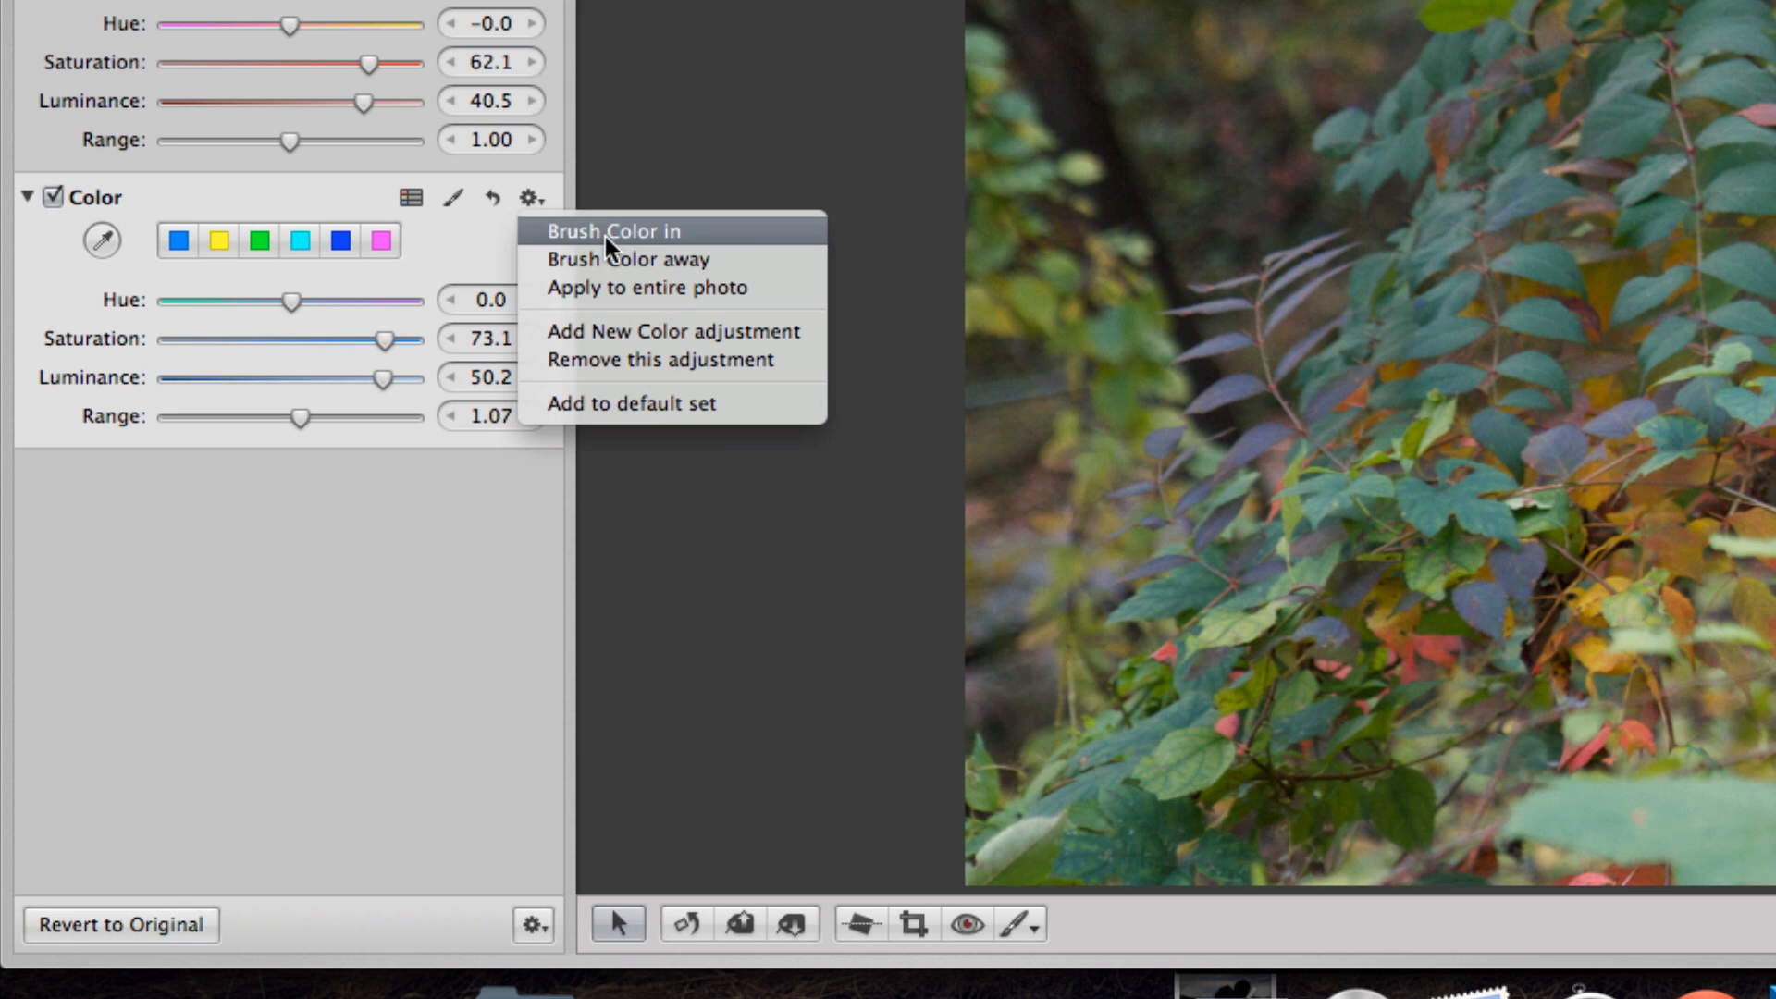
{"action": "left_click", "coordinate": [758, 333]}
{"action": "left_click", "coordinate": [106, 524]}
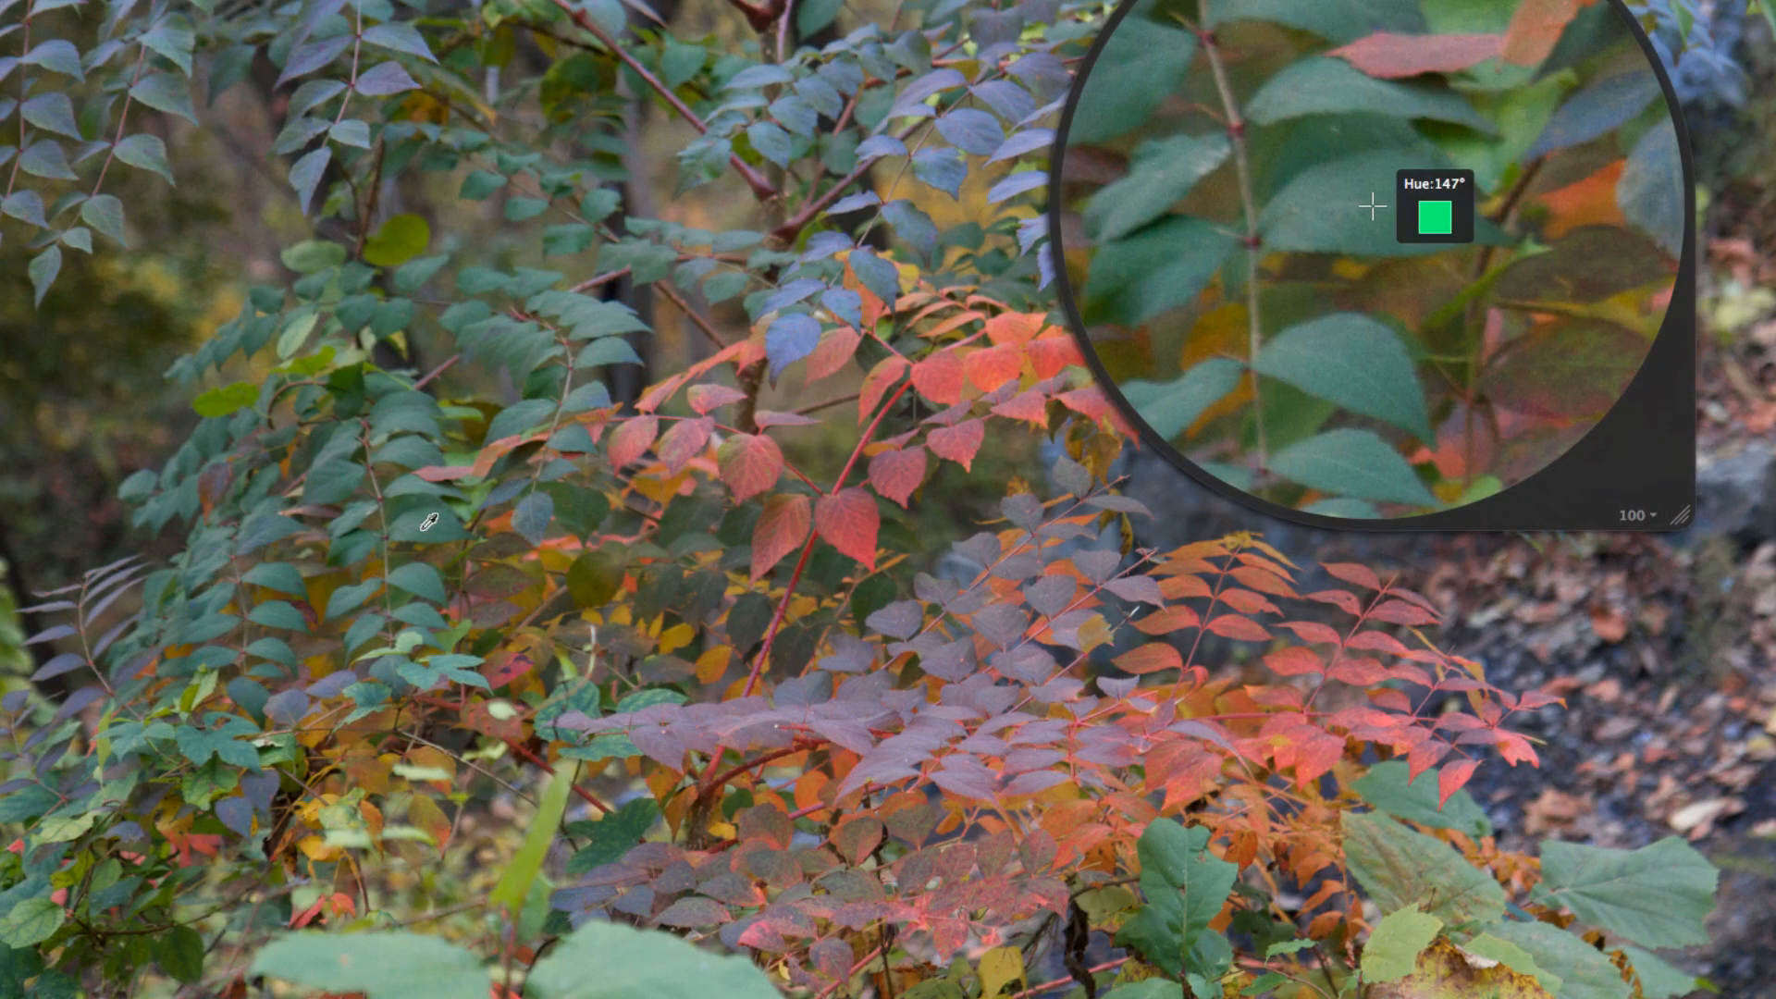
{"action": "left_click", "coordinate": [1376, 214]}
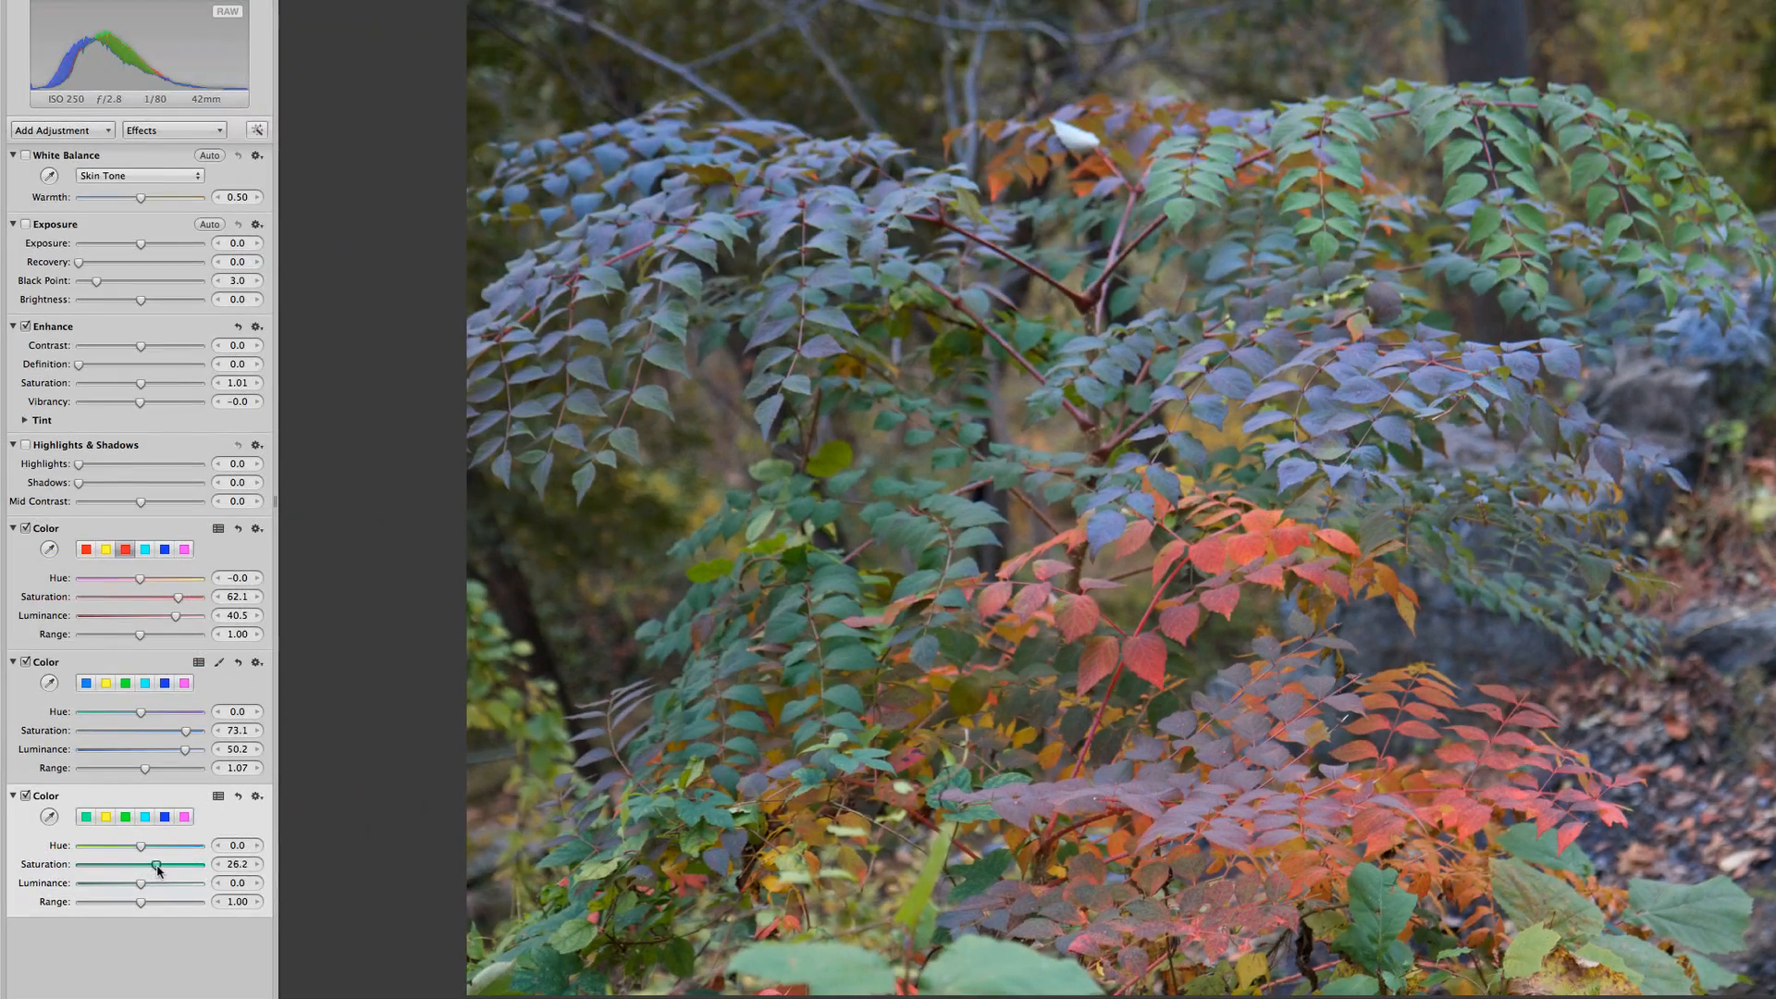
Tune the green Color adjustment to Saturation 81.4, Luminance 57.0 and Range 1.06
{"action": "left_click_drag", "start_coordinate": [154, 868], "coordinate": [197, 866]}
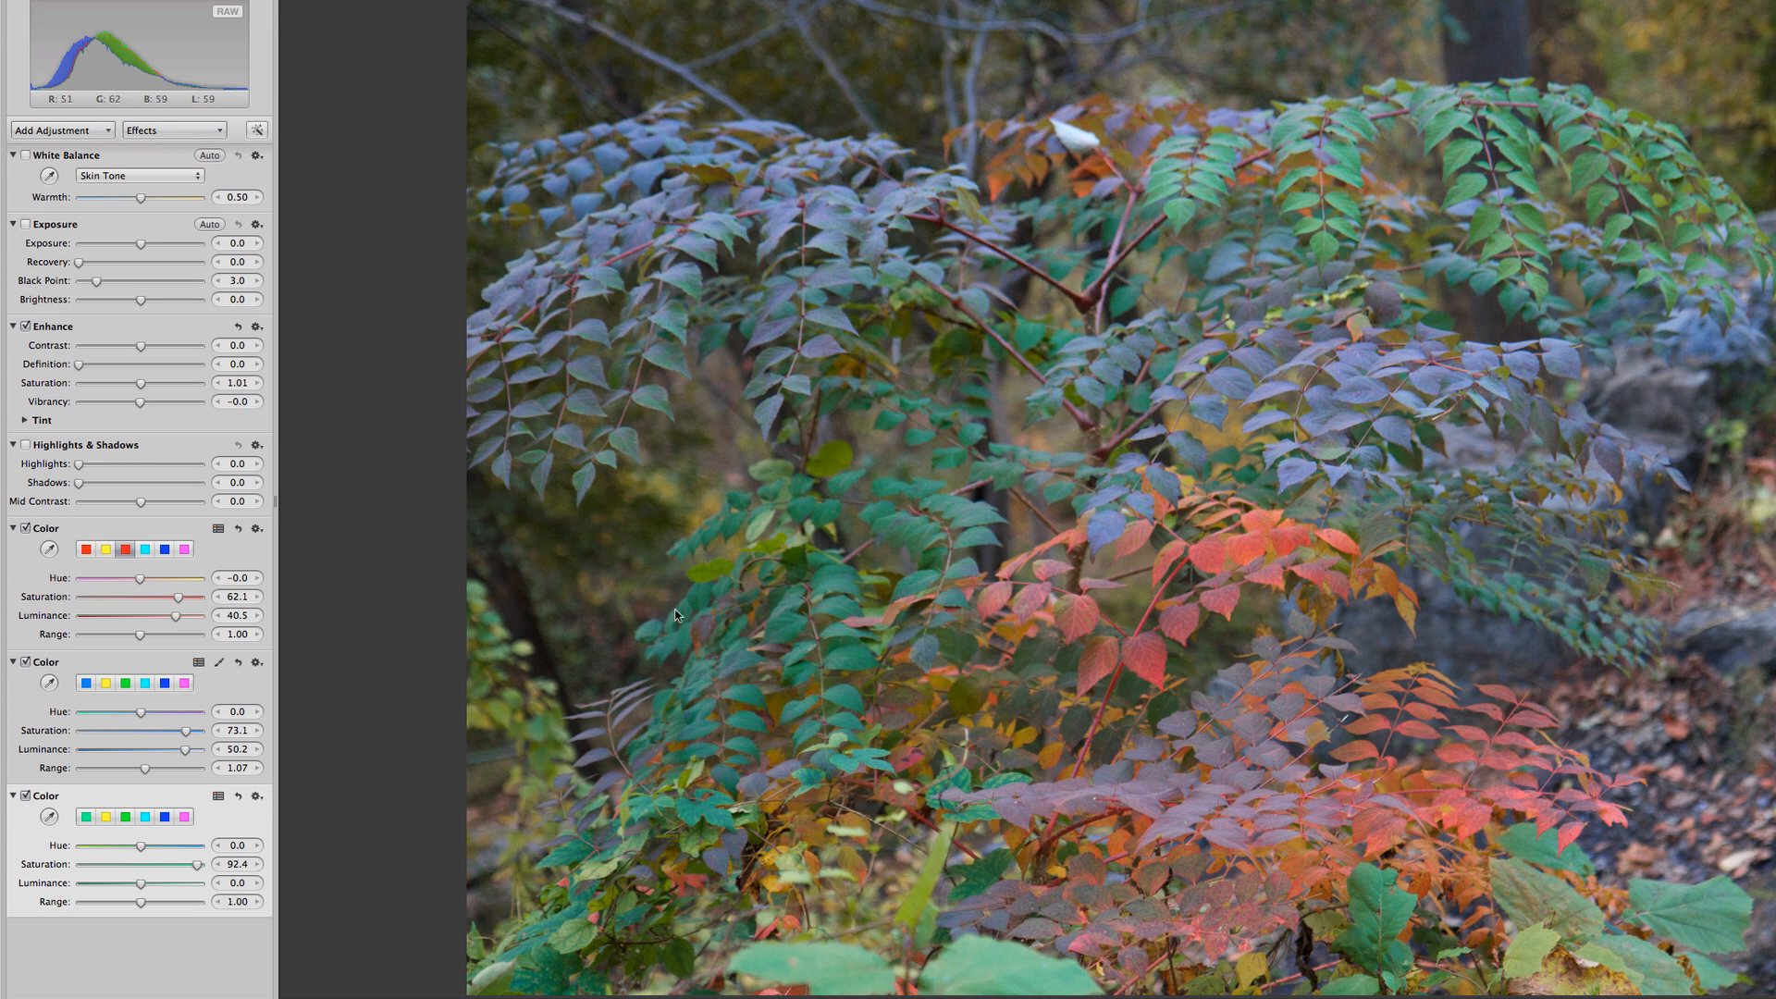
{"action": "mouse_move", "coordinate": [198, 869]}
{"action": "left_mouse_down"}
{"action": "mouse_move", "coordinate": [144, 886]}
{"action": "mouse_move", "coordinate": [188, 884]}
{"action": "left_mouse_up"}
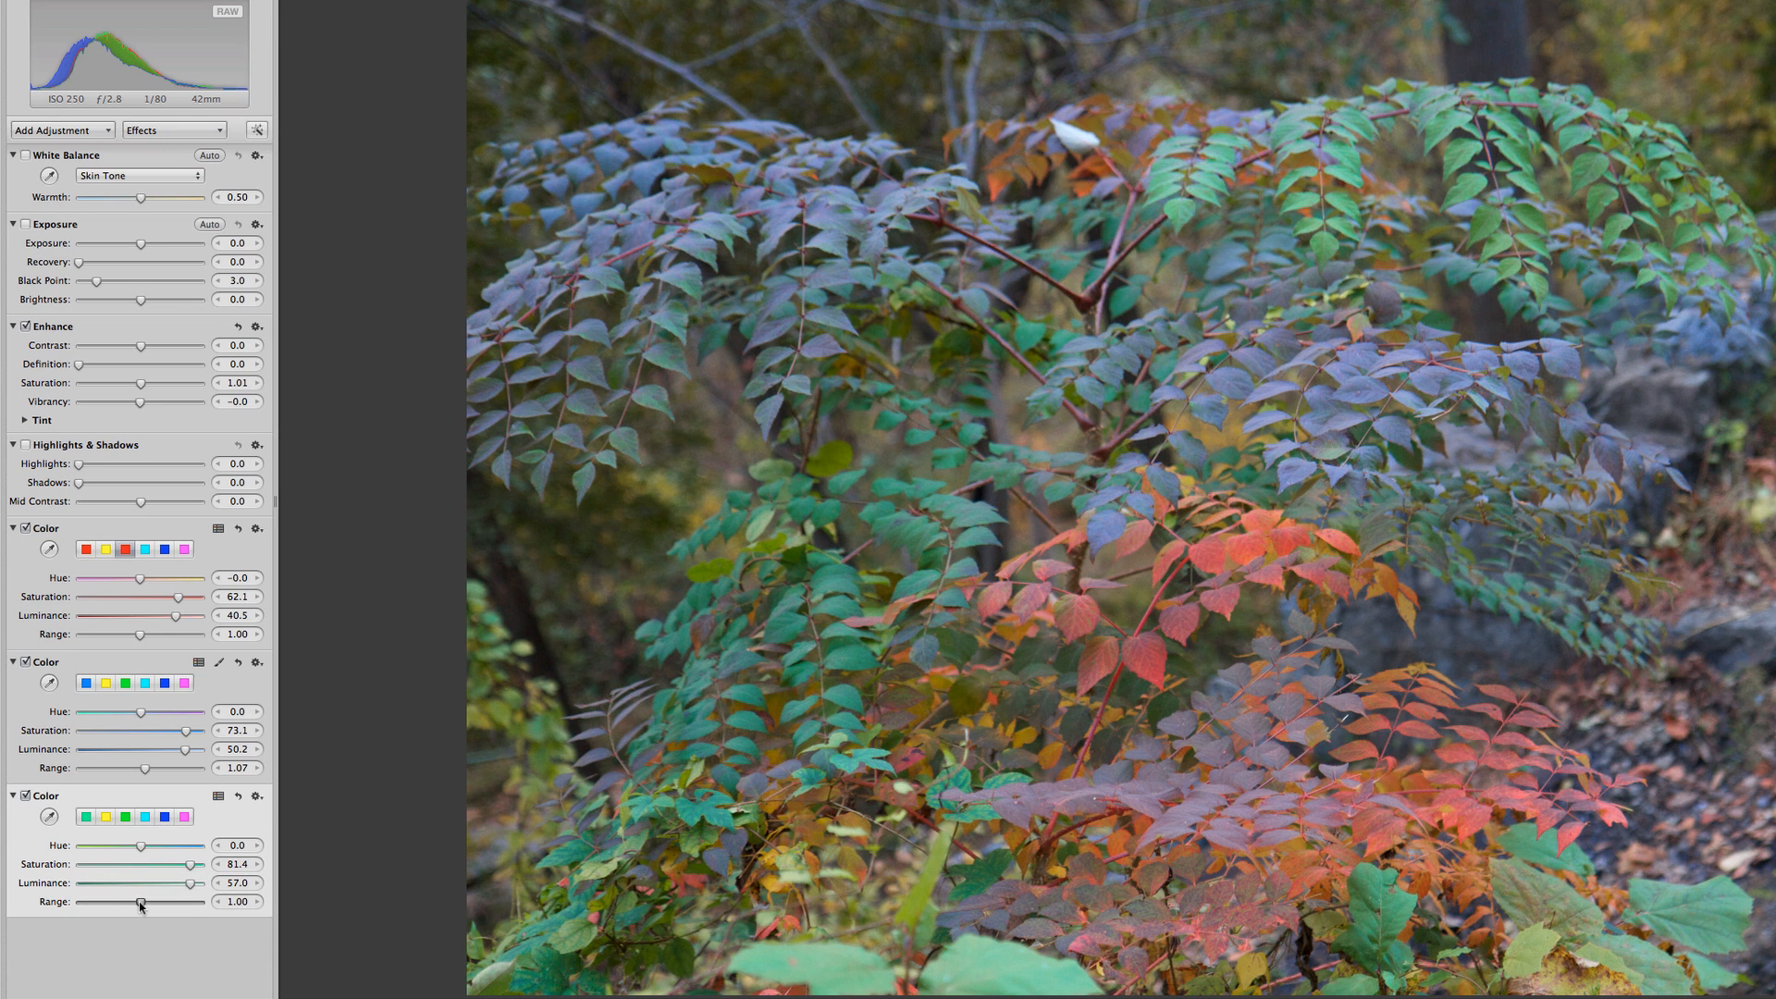
{"action": "left_click_drag", "start_coordinate": [141, 906], "coordinate": [230, 907]}
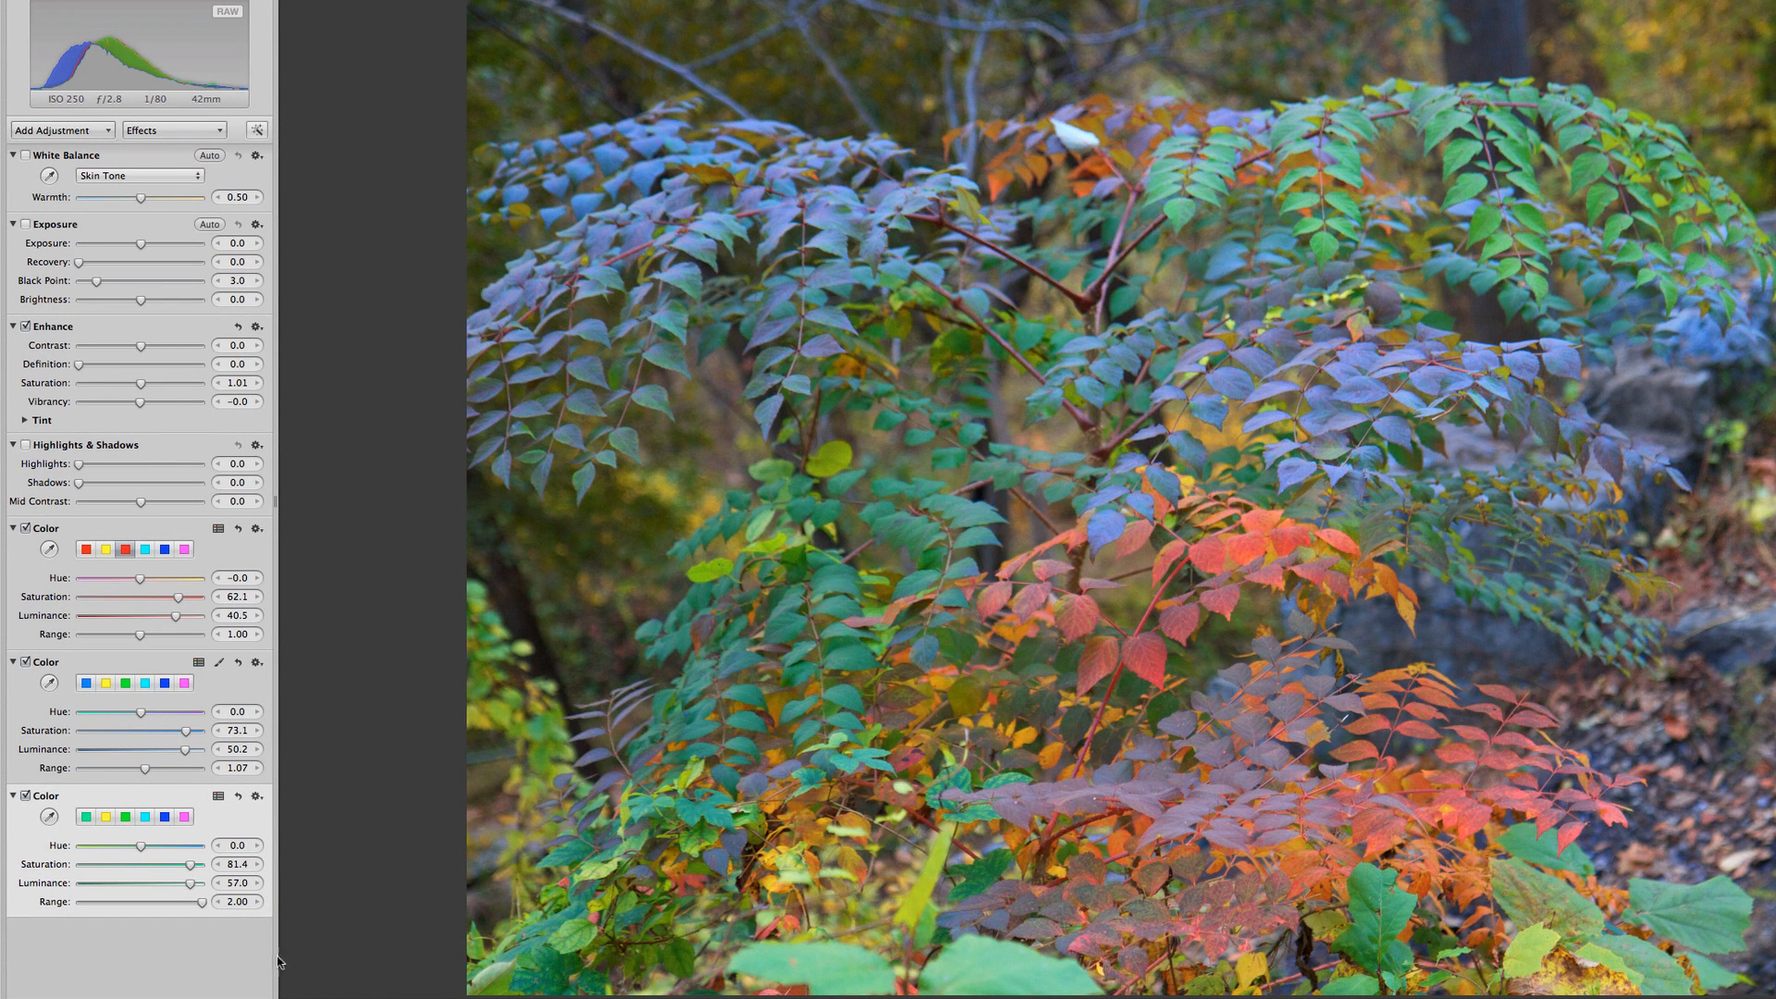
{"action": "left_click_drag", "start_coordinate": [202, 902], "coordinate": [142, 905]}
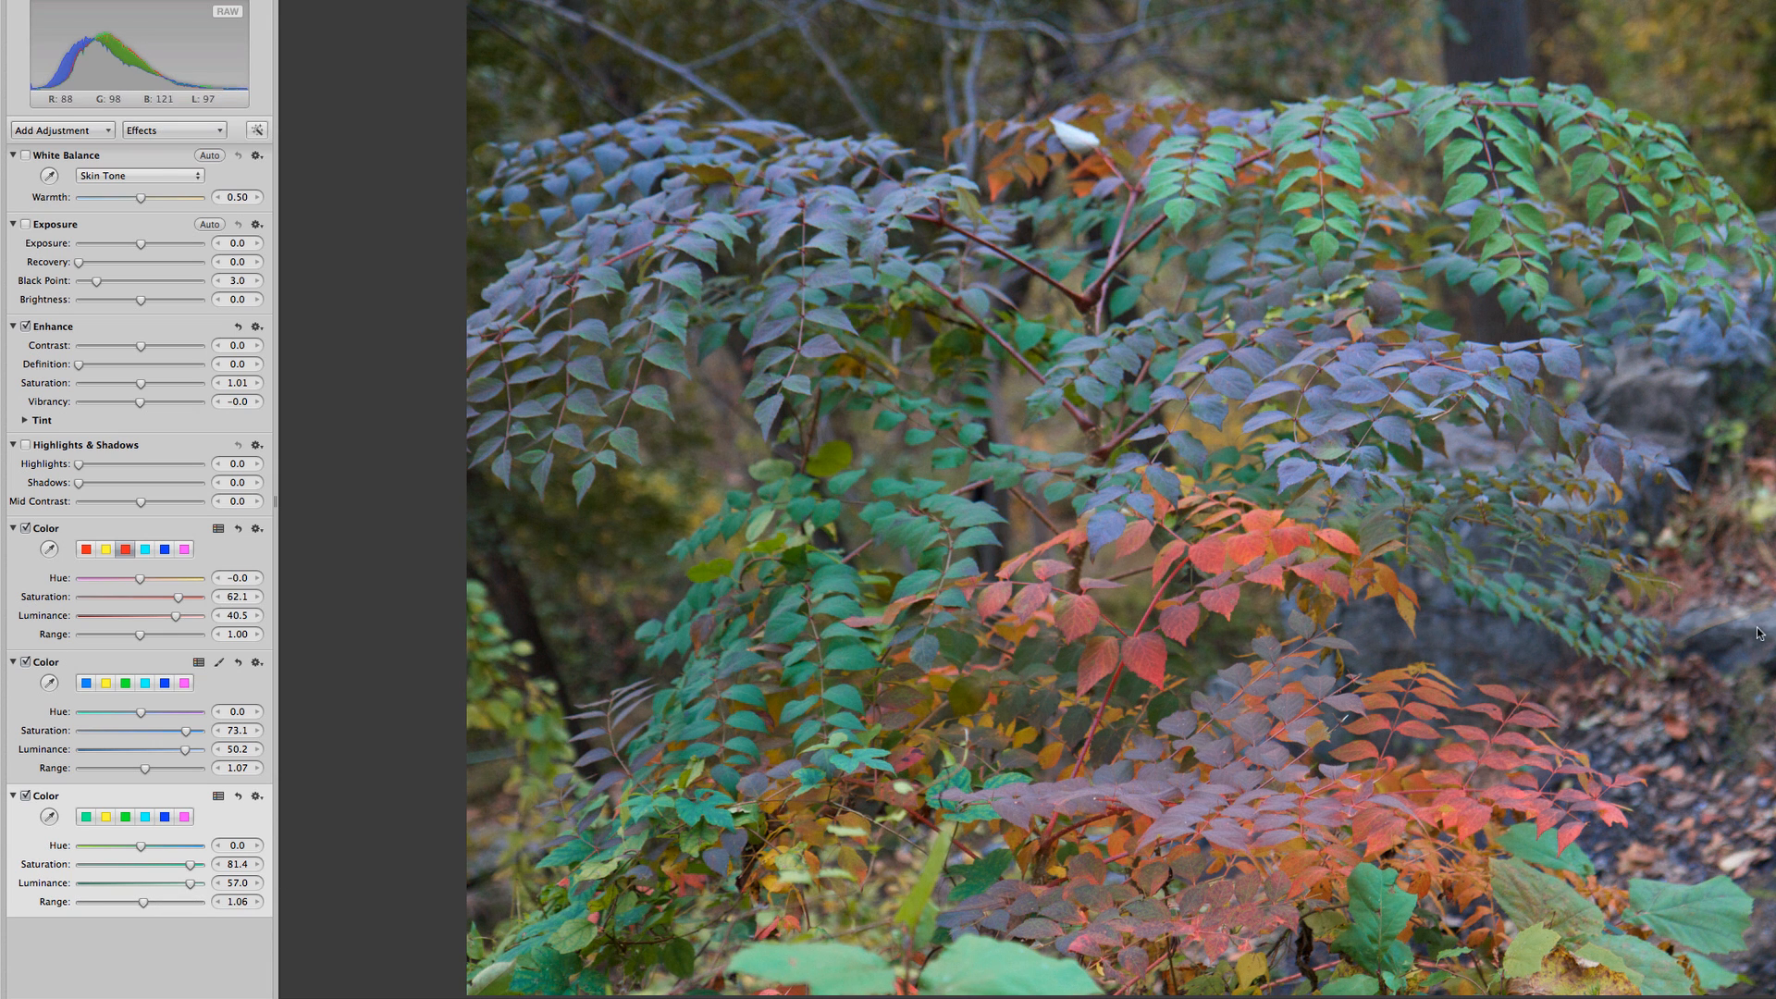
Compare the photo with its original several times to judge the combined red, blue and green adjustments
{"action": "key", "text": "m"}
{"action": "key", "text": "m"}
{"action": "key", "text": "m"}
{"action": "key", "text": "m"}
{"action": "key", "text": "m"}
{"action": "key", "text": "m"}
{"action": "key", "text": "m"}
{"action": "key", "text": "m"}
With the three Color adjustments collapsed, set the Enhance Contrast to 0.11 and compare the photo with the original
{"action": "left_click", "coordinate": [13, 528]}
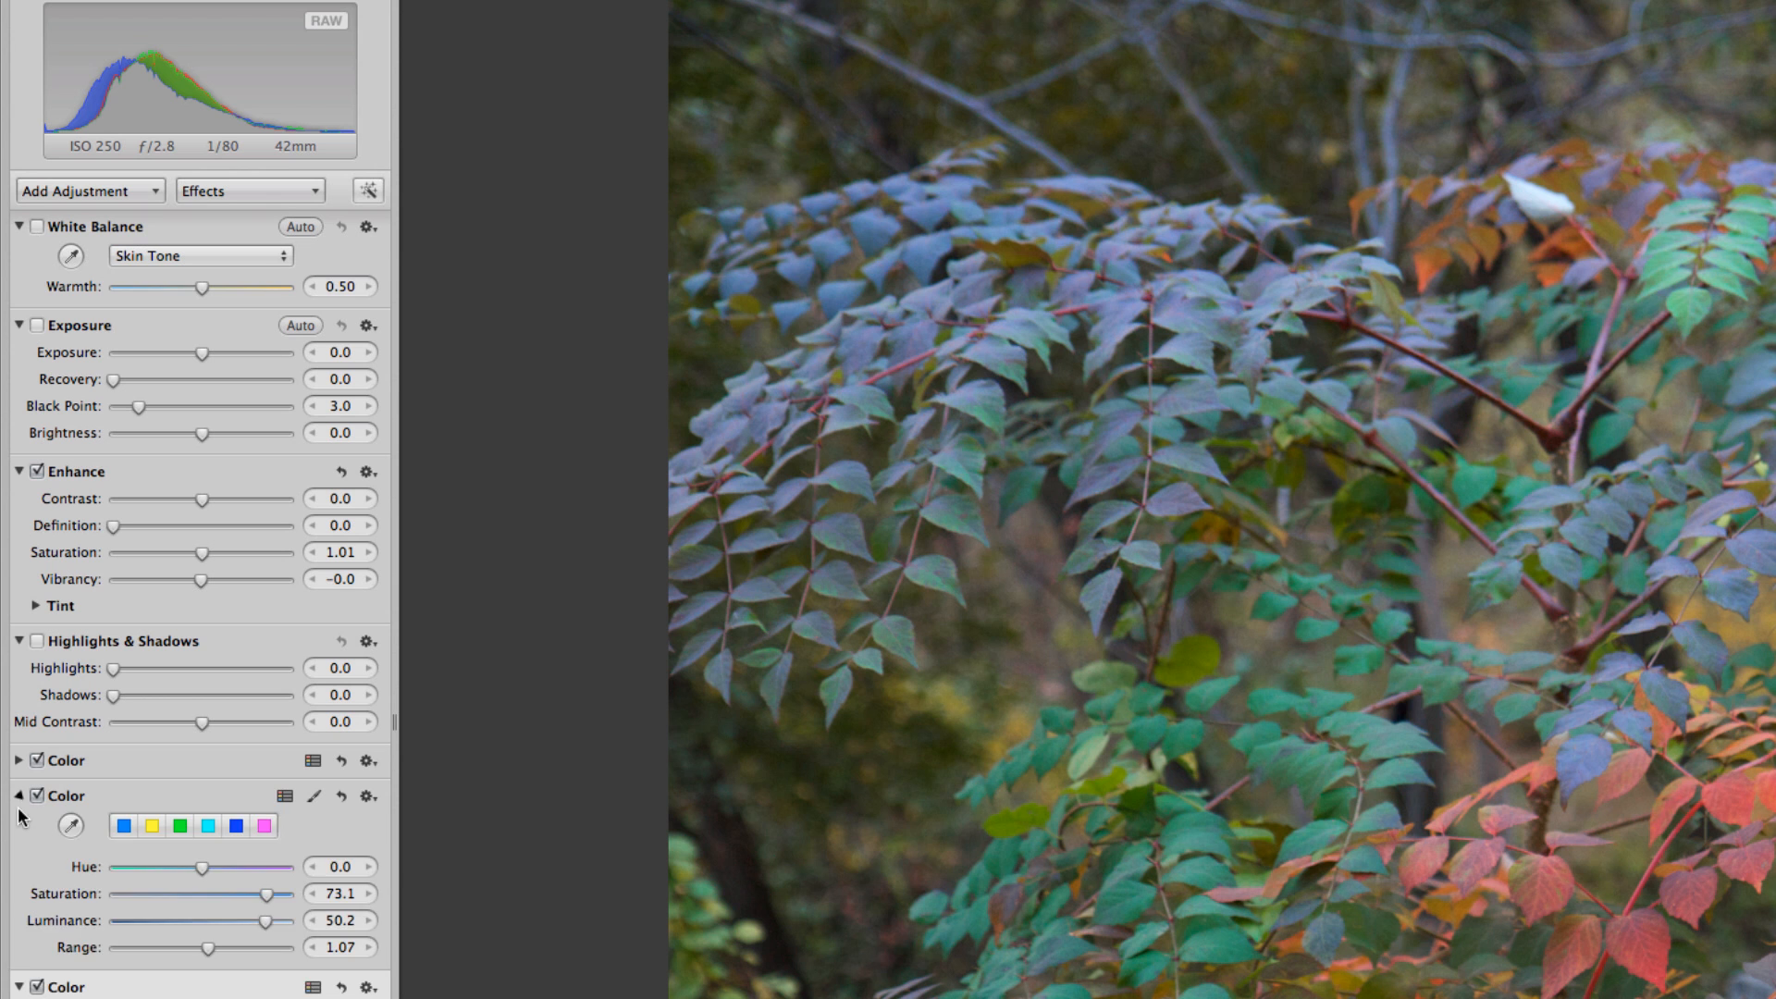
{"action": "left_click", "coordinate": [18, 831]}
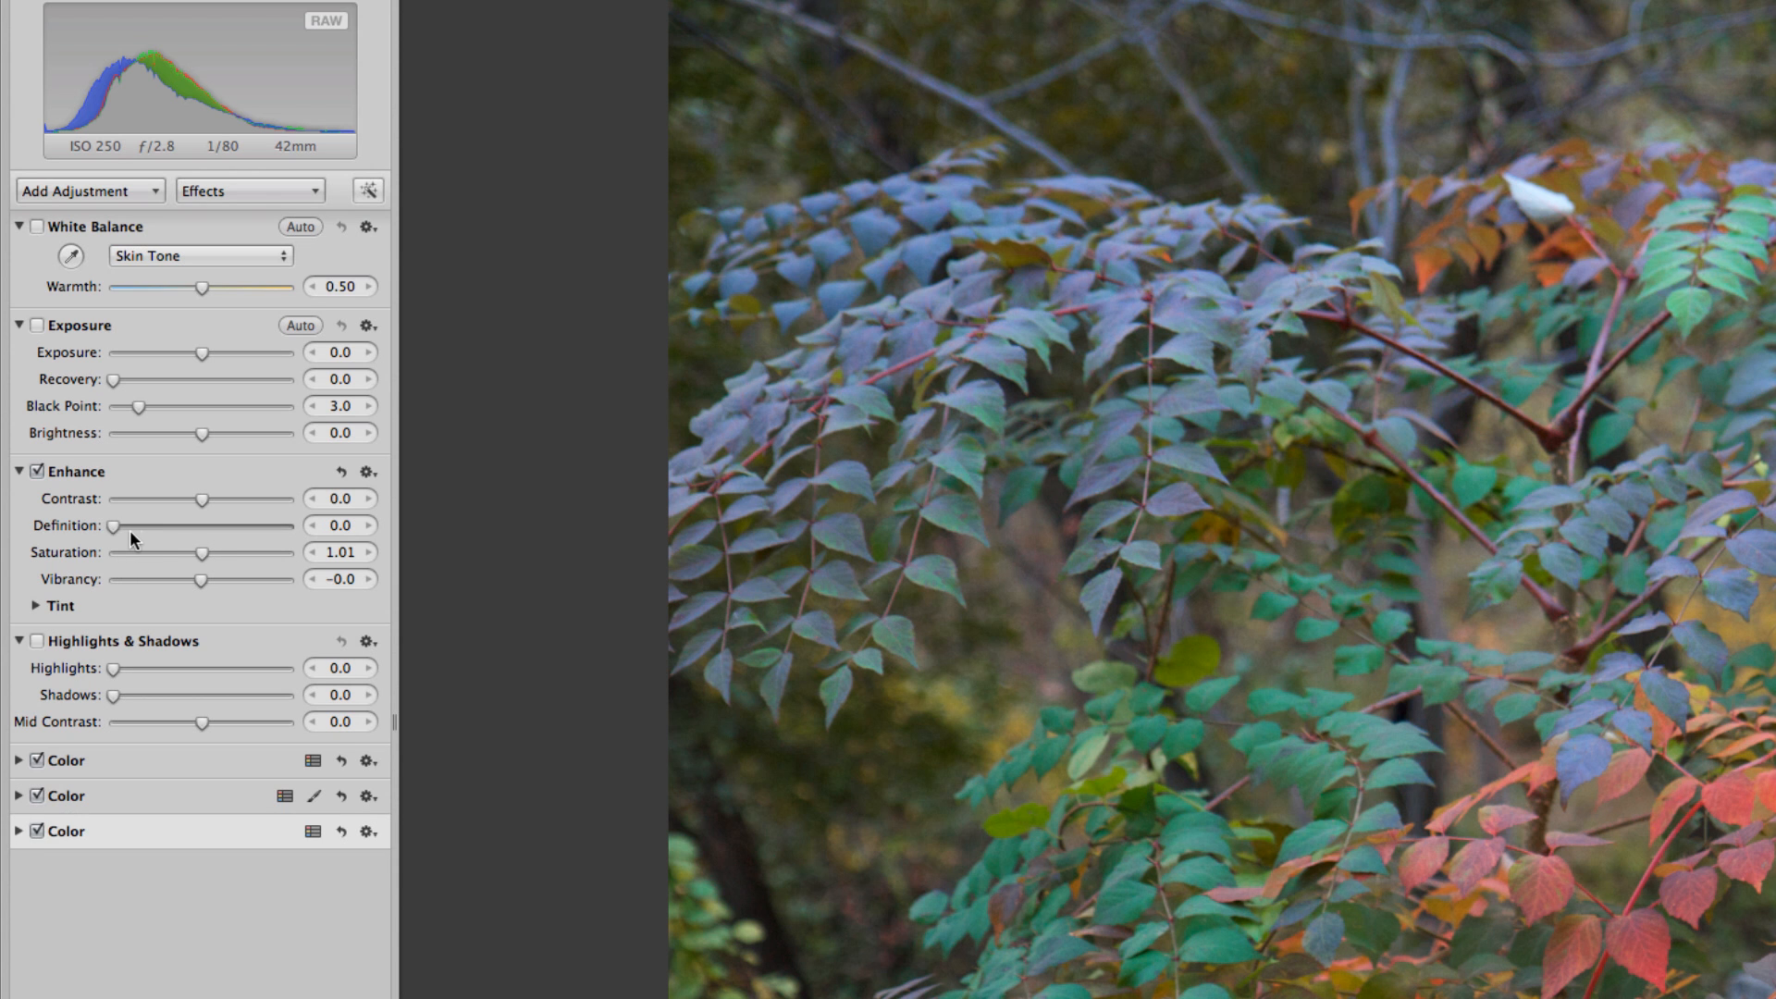
{"action": "left_click_drag", "start_coordinate": [202, 501], "coordinate": [222, 506]}
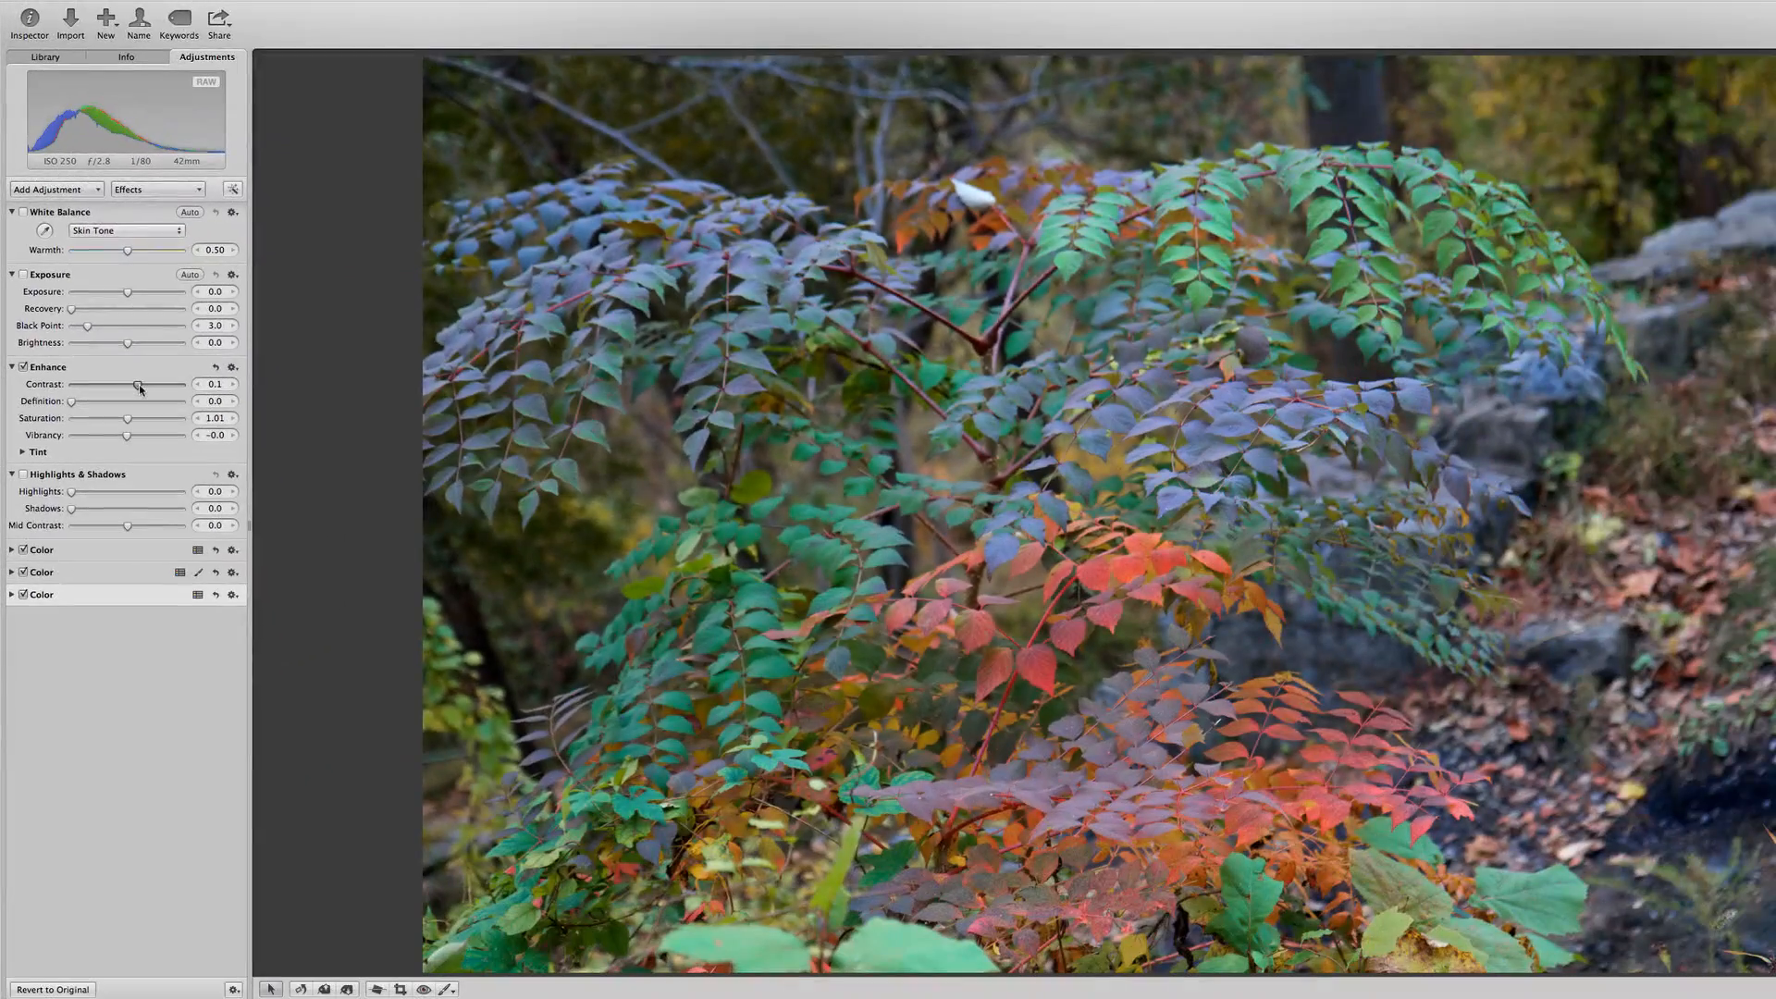
{"action": "mouse_move", "coordinate": [140, 389]}
{"action": "left_mouse_down"}
{"action": "mouse_move", "coordinate": [194, 389]}
{"action": "mouse_move", "coordinate": [139, 385]}
{"action": "left_mouse_up"}
{"action": "key", "text": "m"}
{"action": "key", "text": "m"}
{"action": "key", "text": "m"}
{"action": "key", "text": "m"}
Add a Curves adjustment and set its grayscale mode to Luminance, keeping the Linear type
{"action": "left_click", "coordinate": [89, 189]}
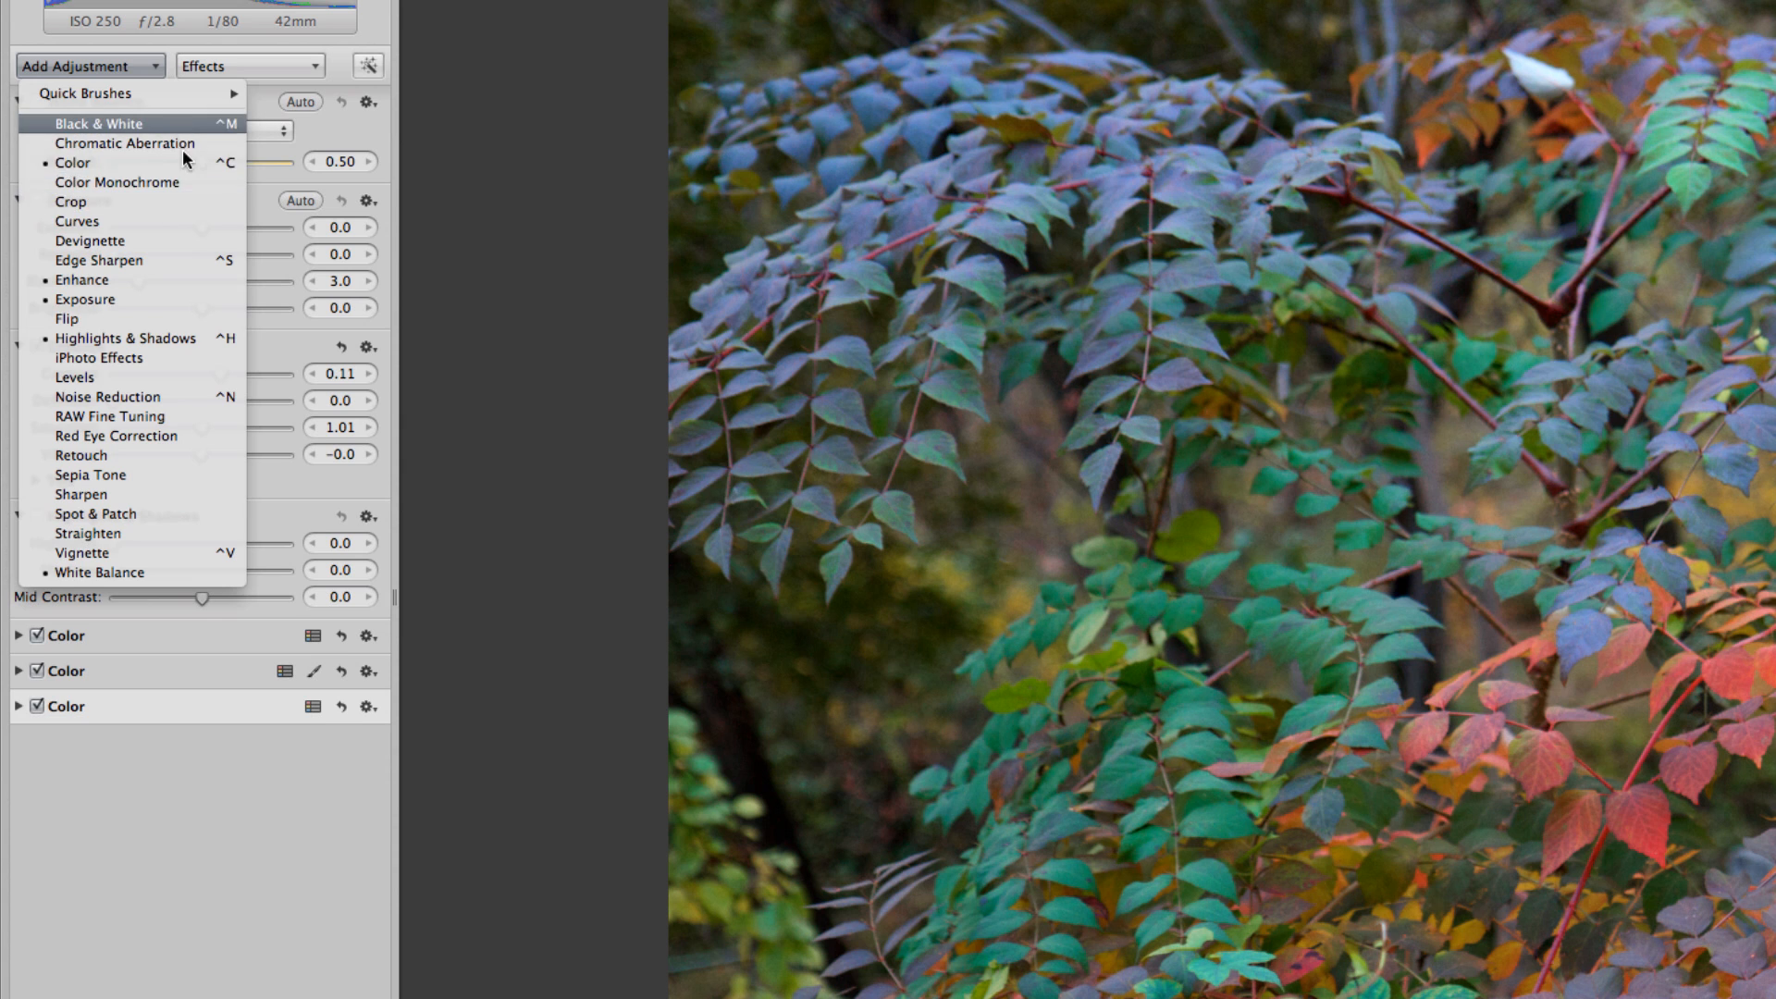
{"action": "left_click", "coordinate": [187, 222]}
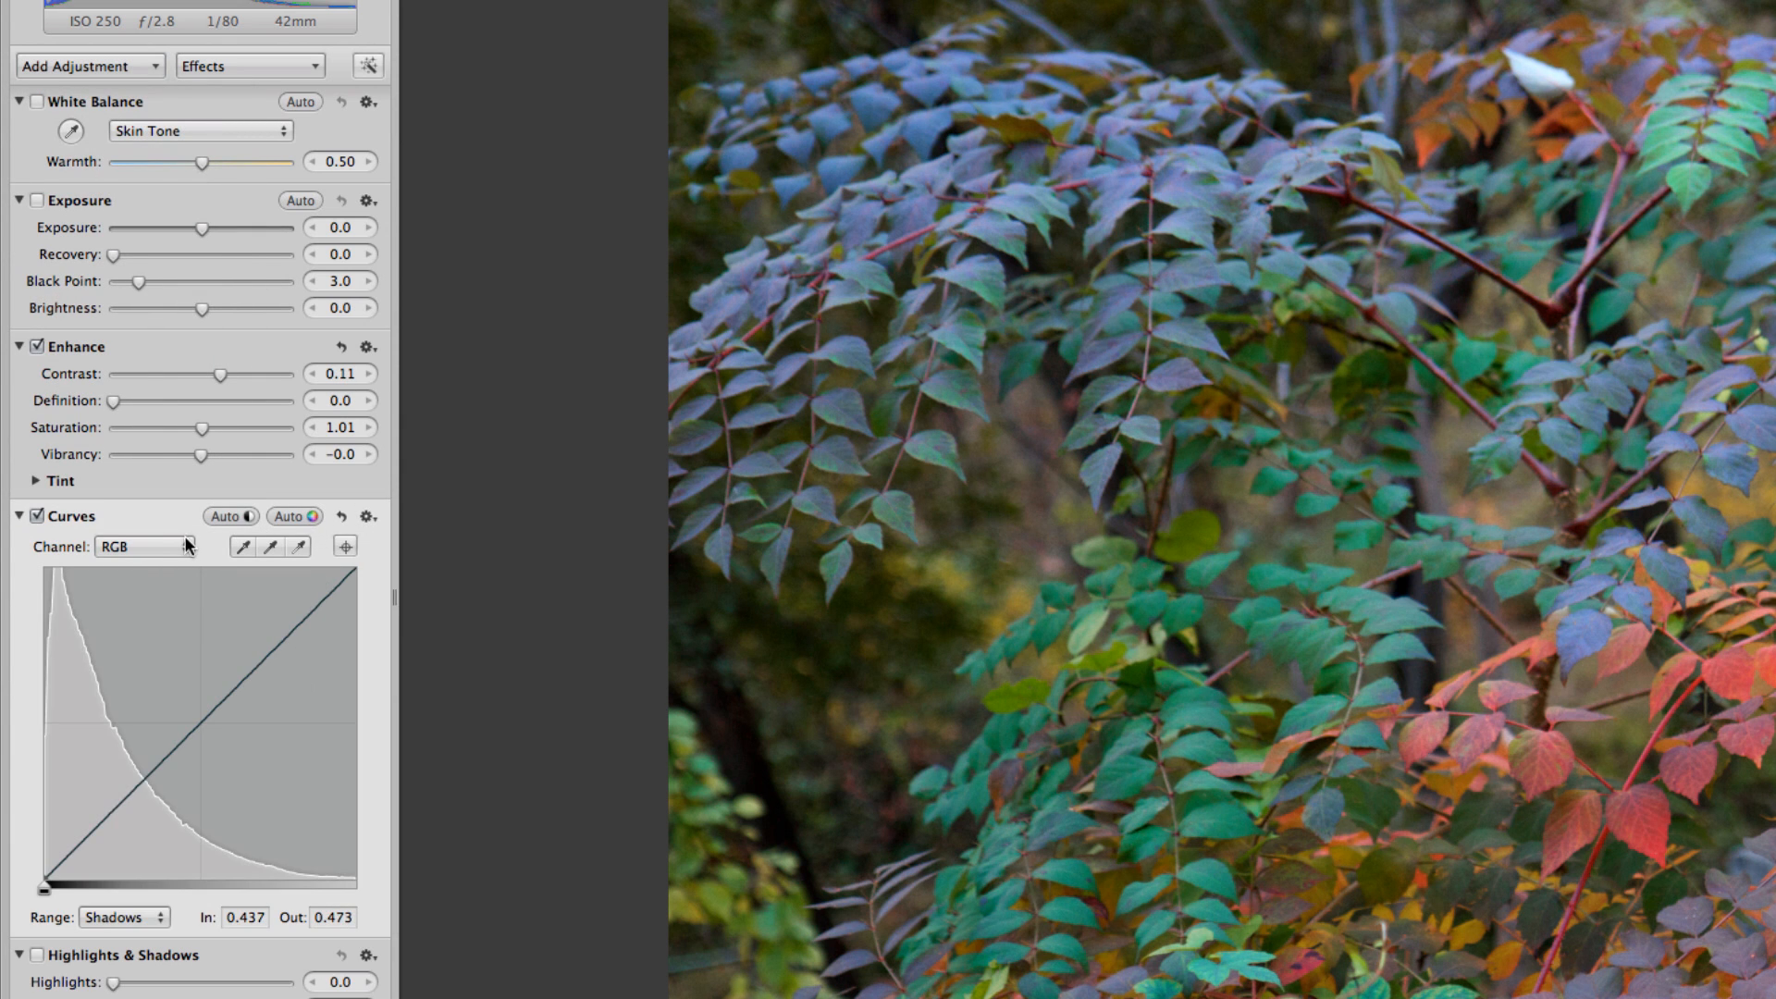
{"action": "left_click", "coordinate": [369, 517]}
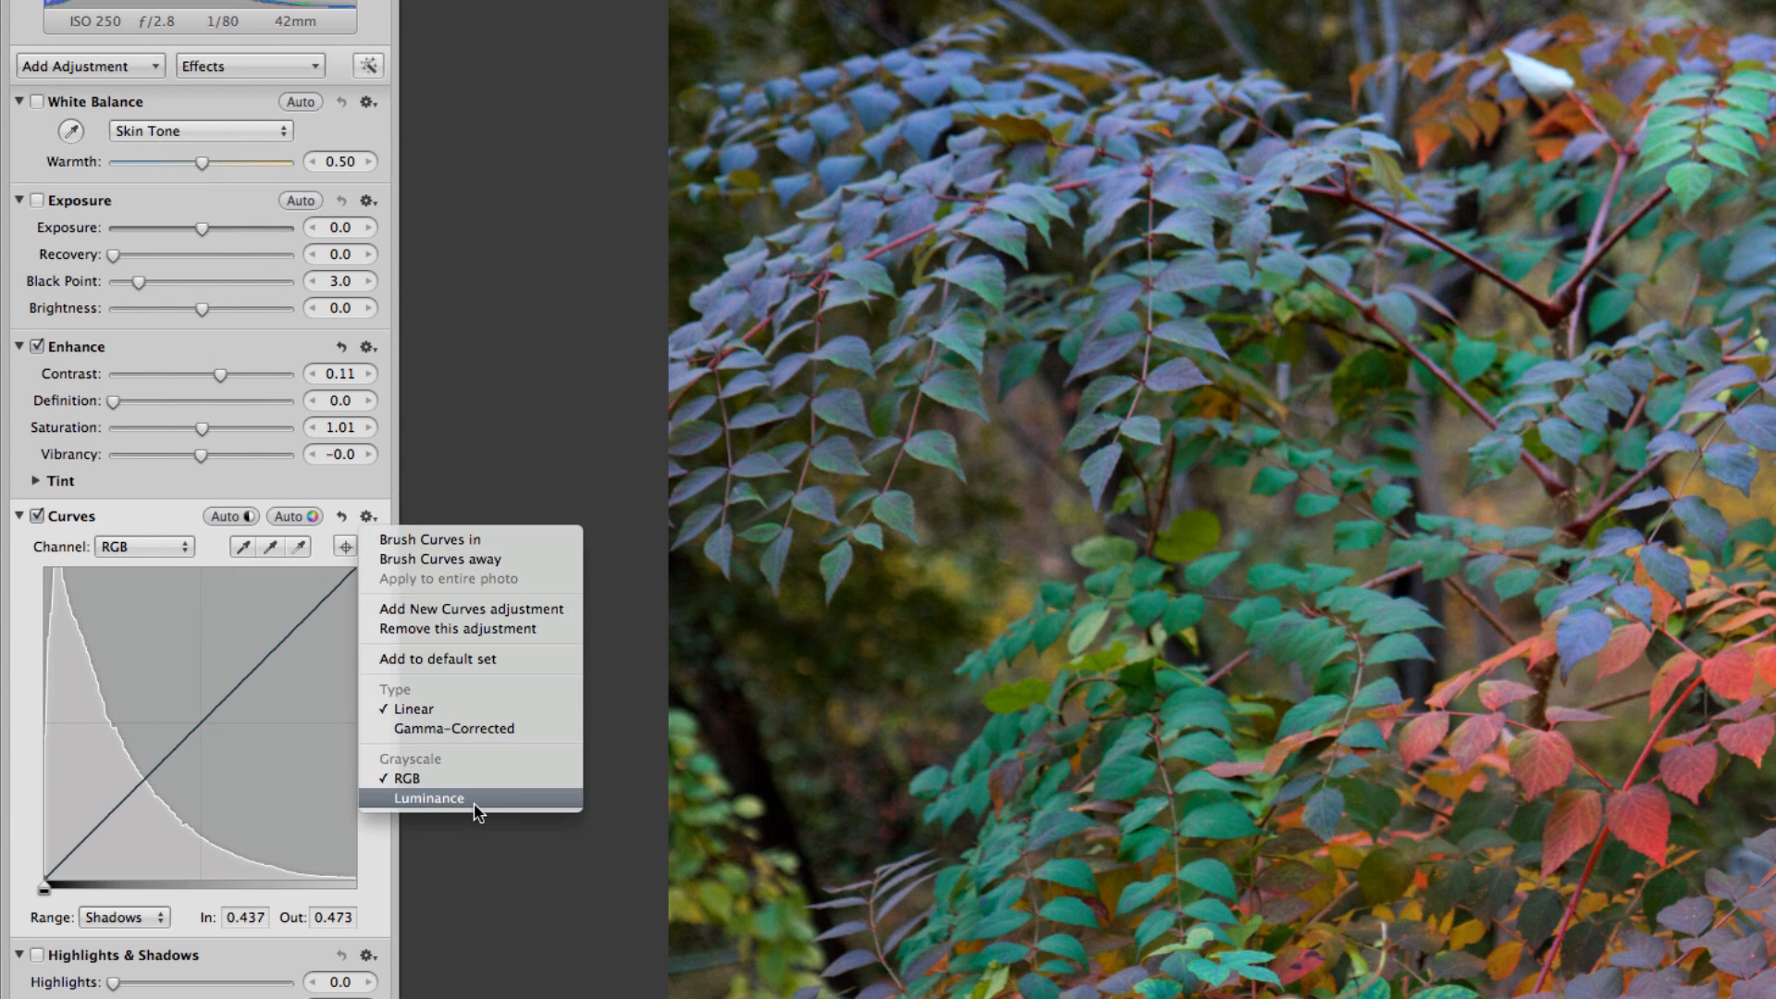
{"action": "left_click", "coordinate": [478, 798]}
{"action": "left_click", "coordinate": [367, 517]}
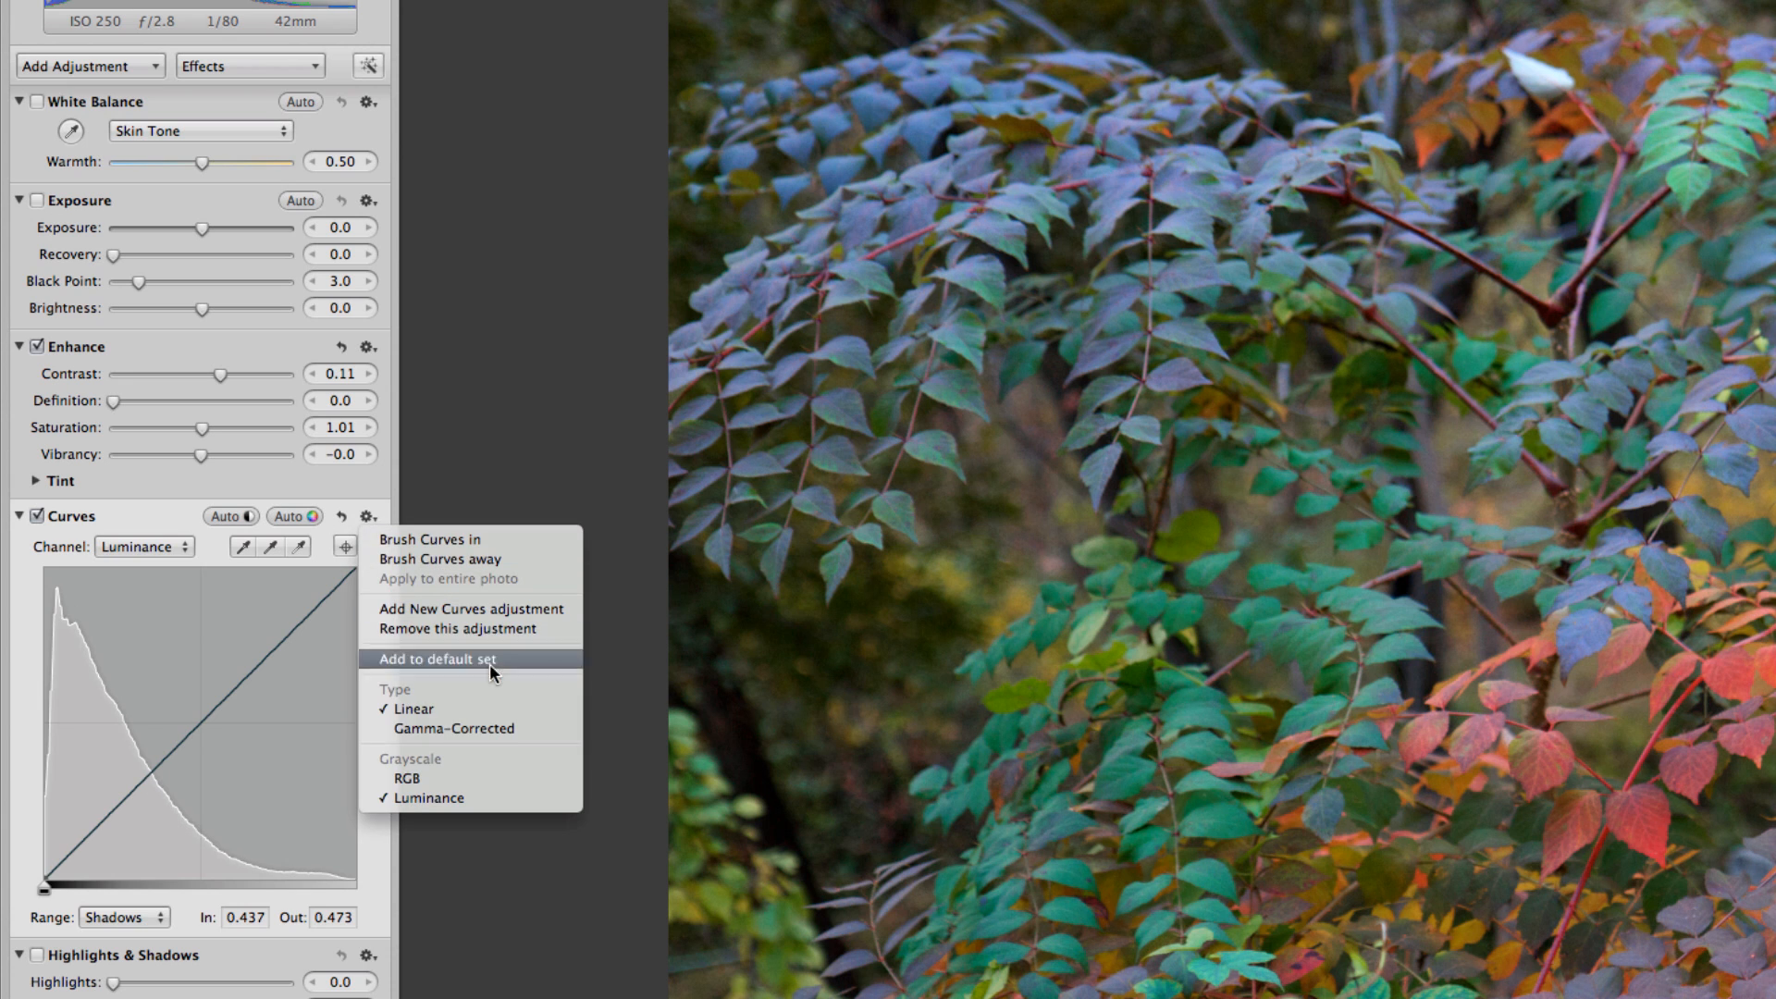
{"action": "left_click", "coordinate": [499, 731]}
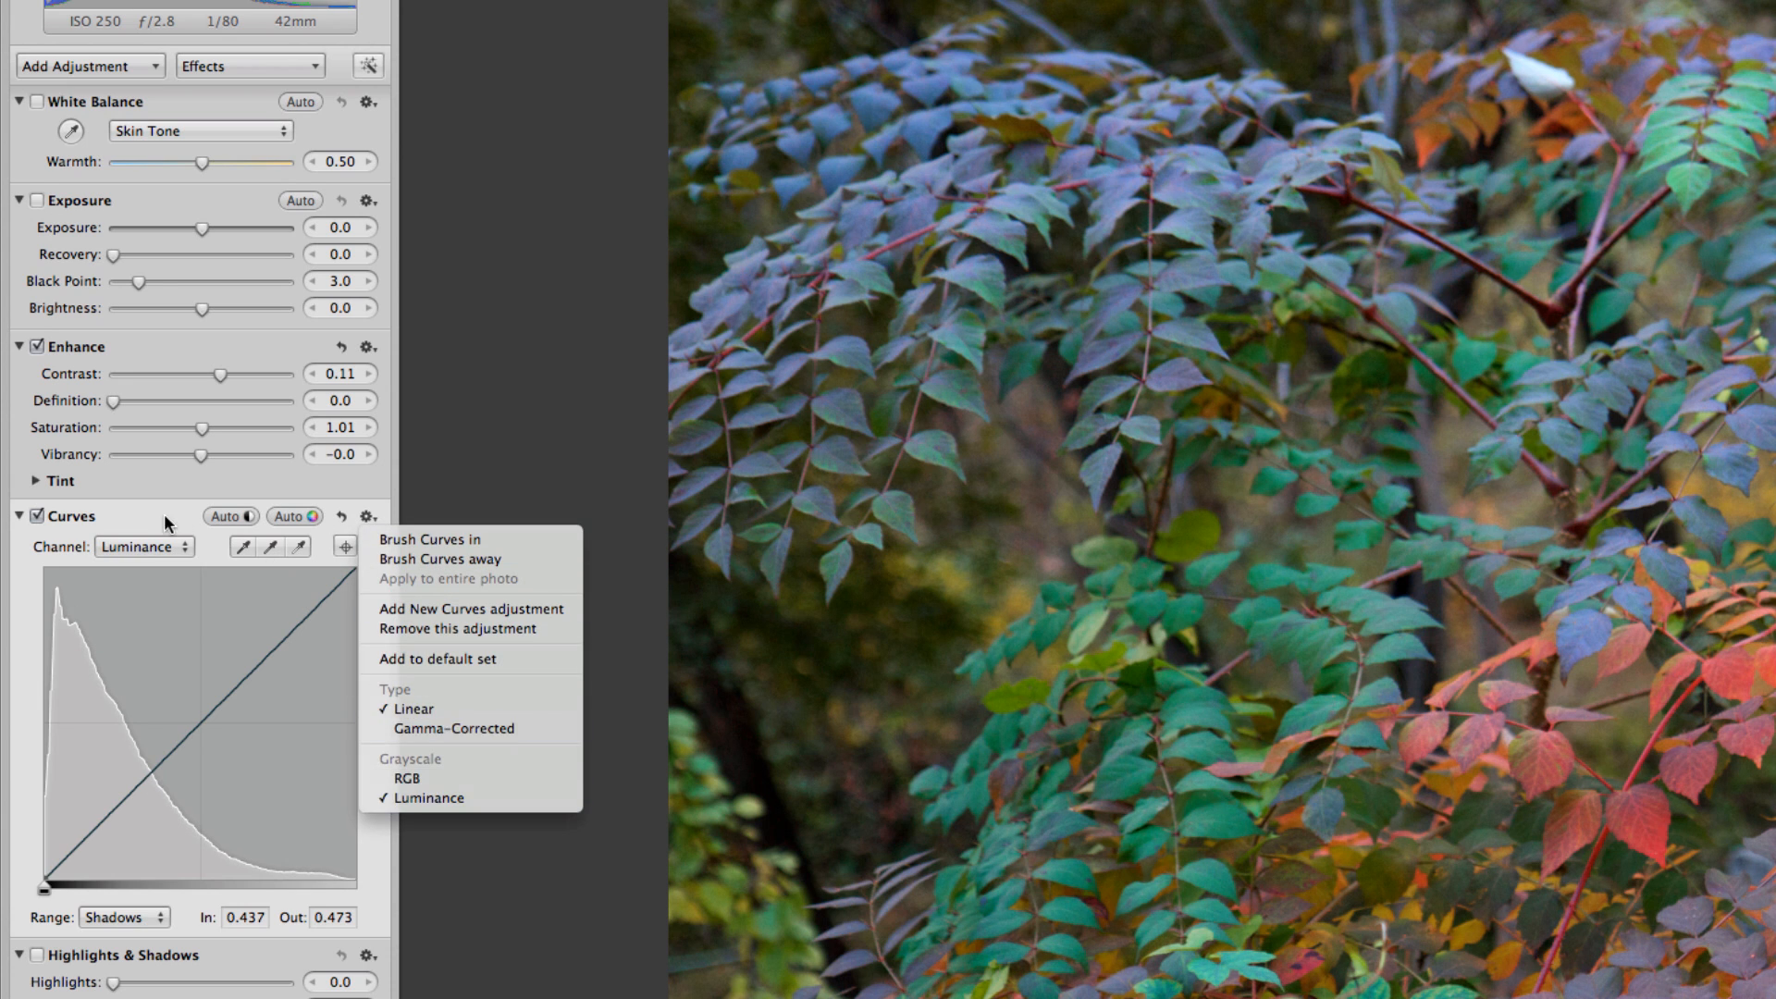
{"action": "left_click", "coordinate": [148, 546]}
{"action": "left_click", "coordinate": [148, 545]}
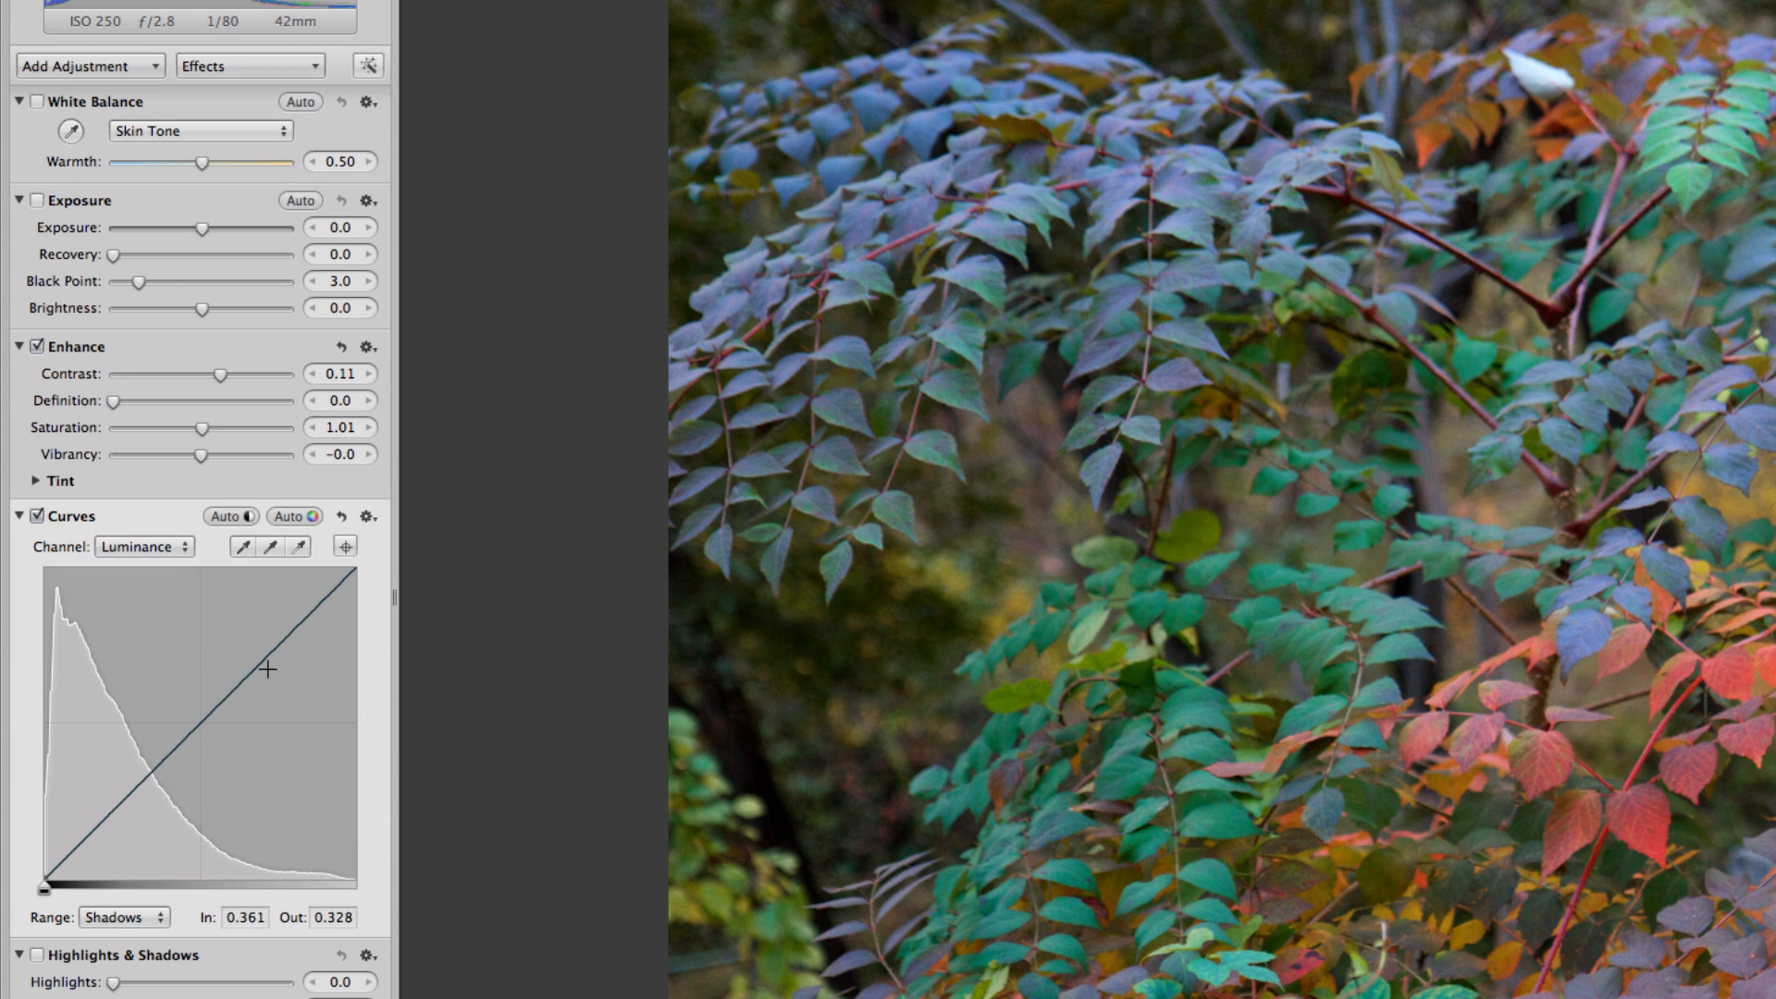
Brighten the photo with the Luminance curve, using the Normal range and a point at In 0.555, Out 0.77
{"action": "left_click_drag", "start_coordinate": [258, 659], "coordinate": [204, 616]}
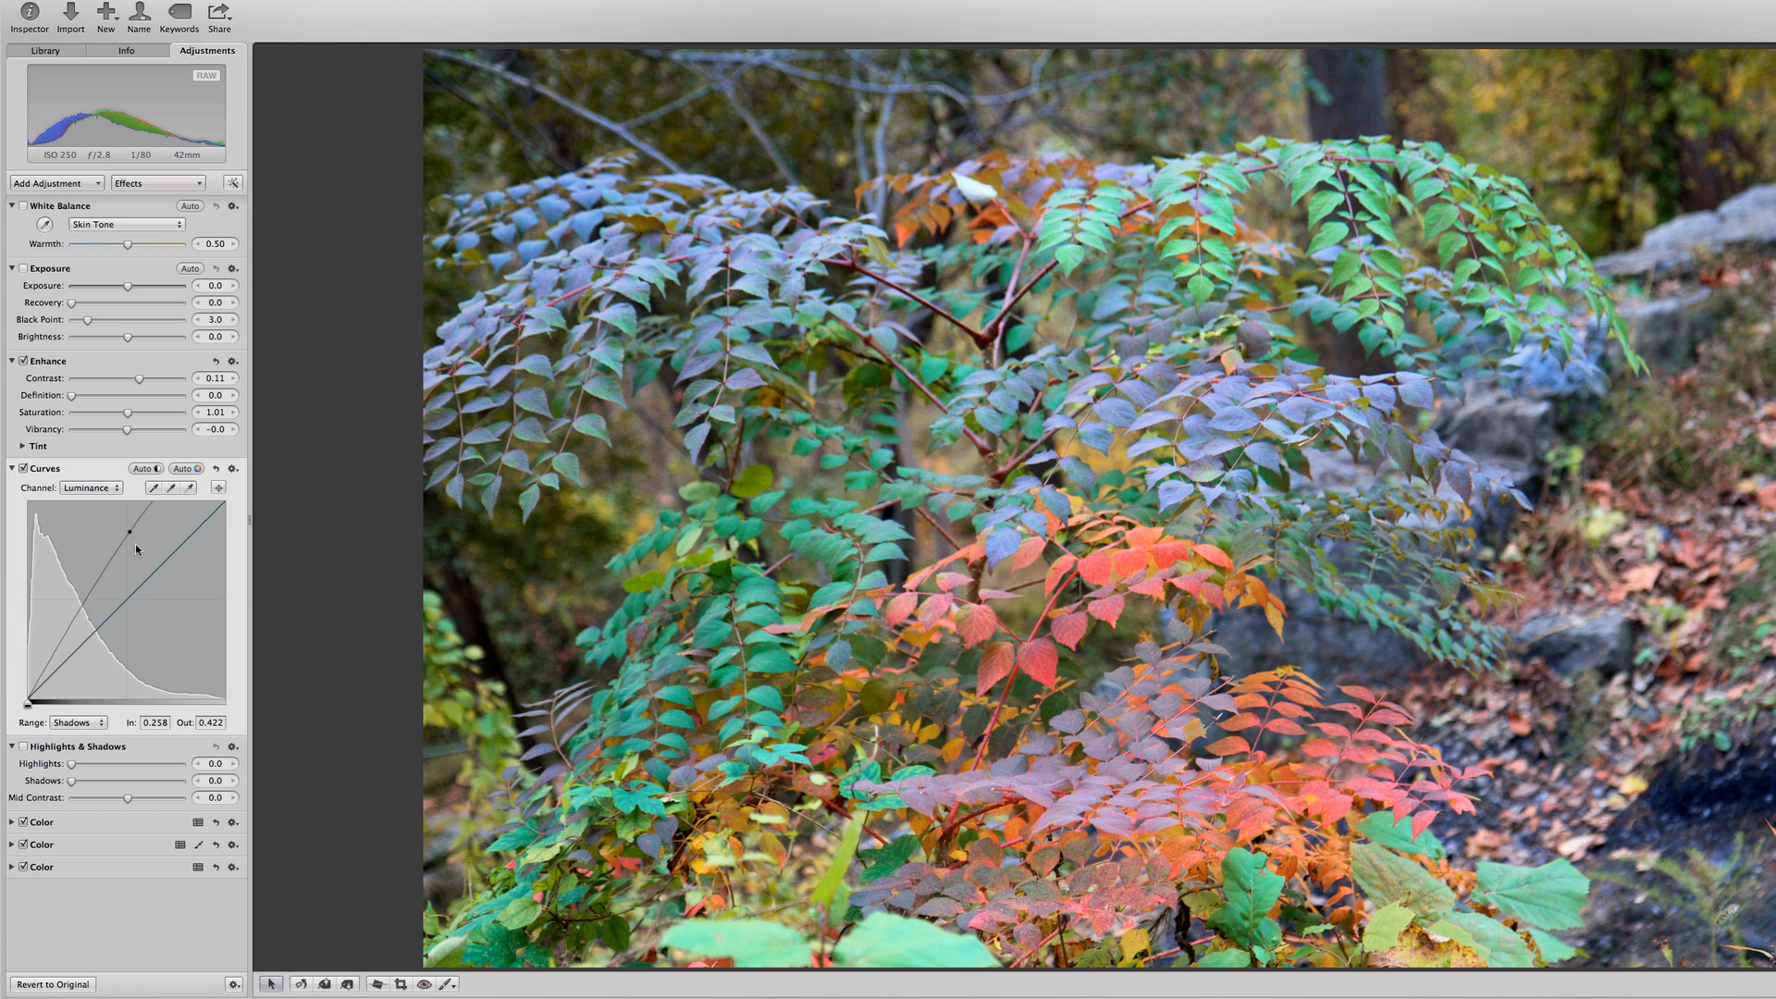
{"action": "left_click", "coordinate": [79, 722]}
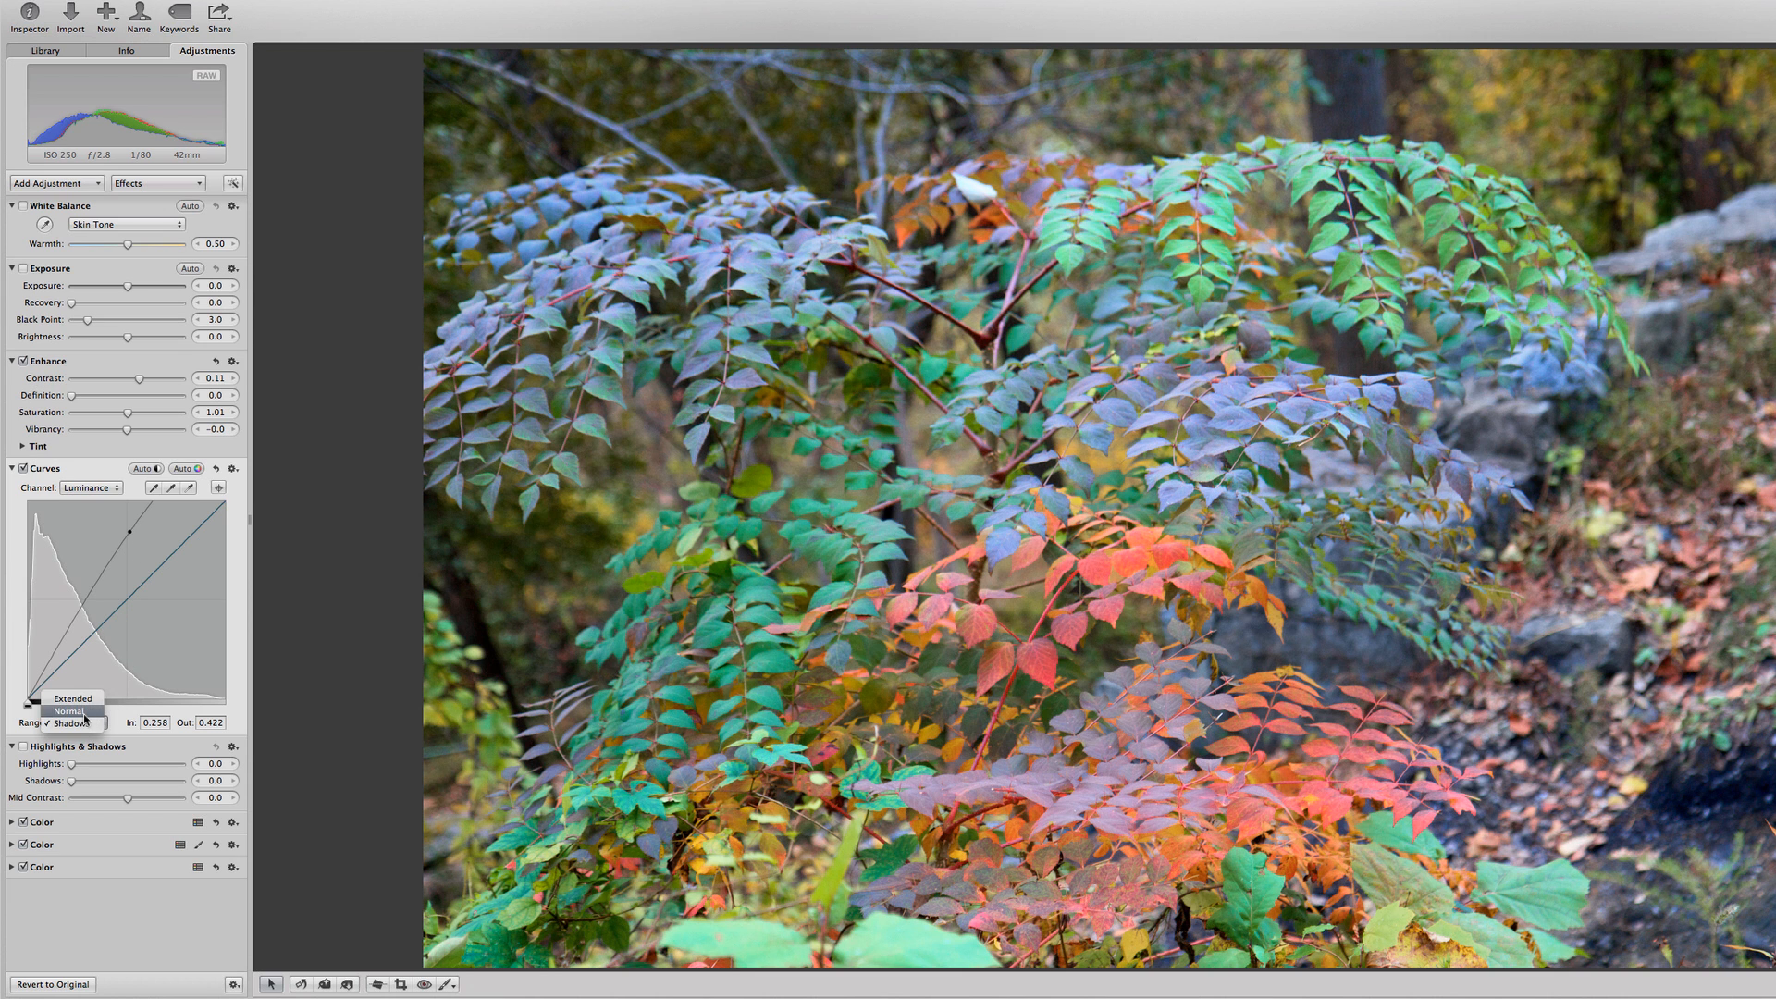
{"action": "left_click", "coordinate": [84, 712]}
{"action": "left_click_drag", "start_coordinate": [79, 615], "coordinate": [125, 552]}
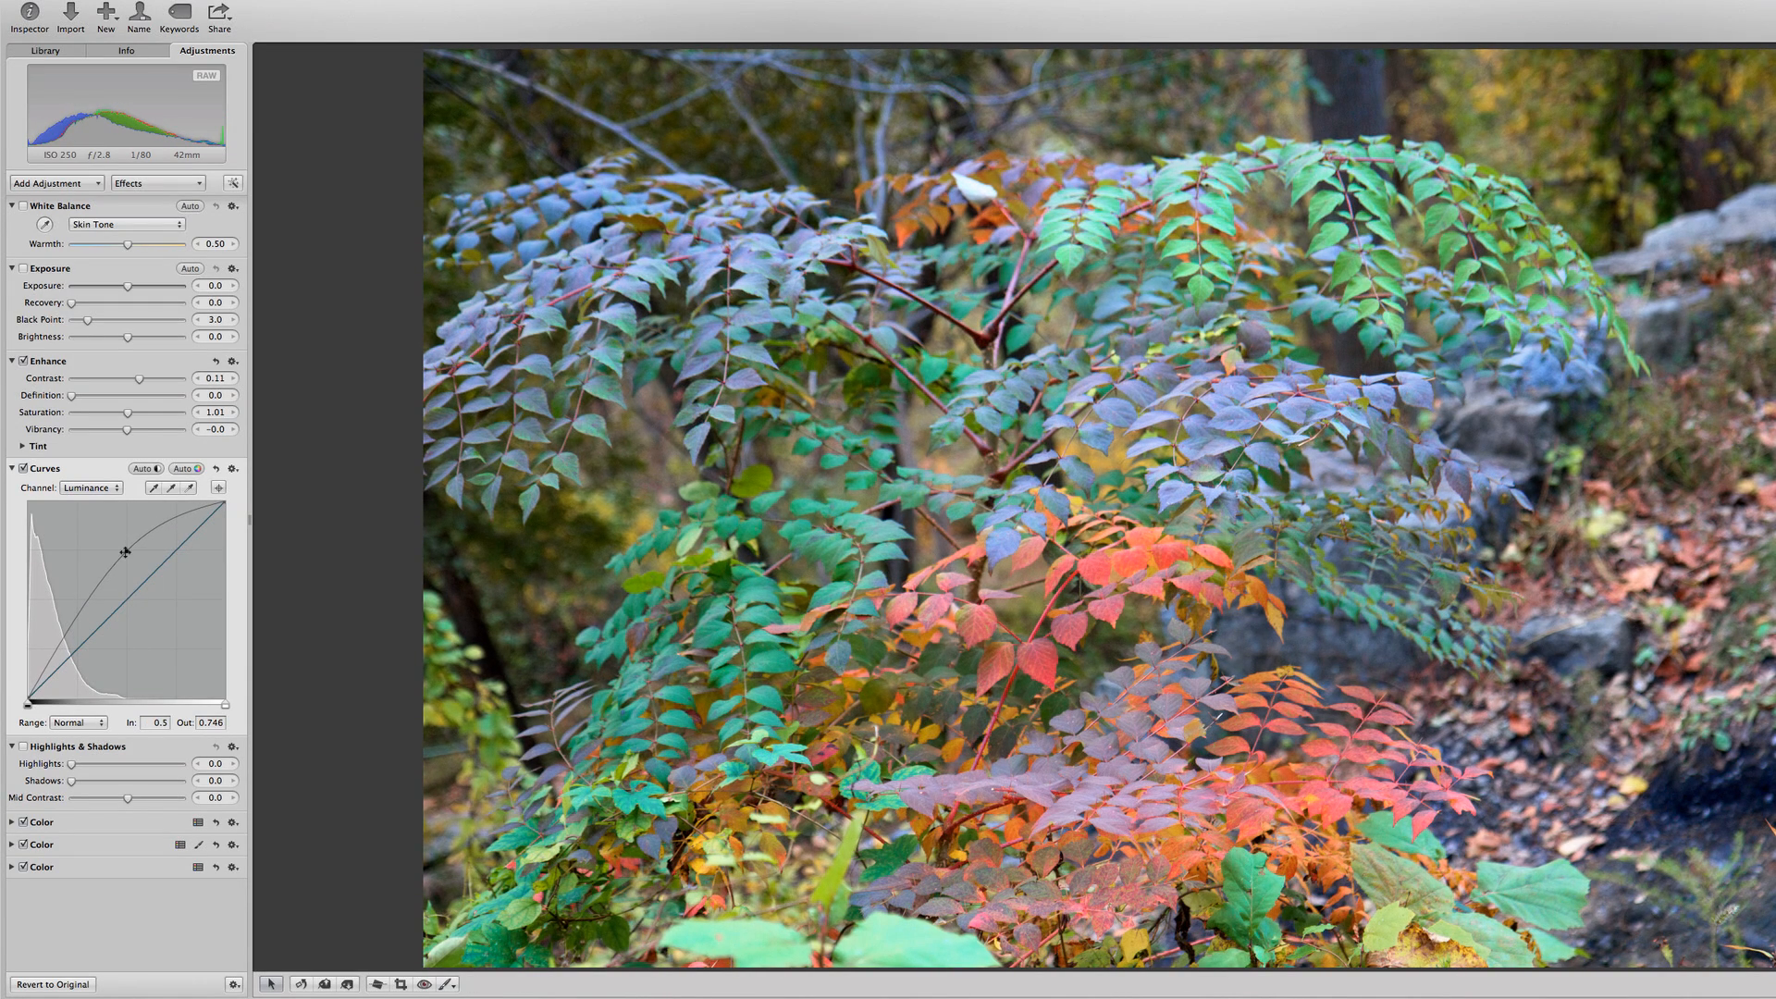
{"action": "mouse_move", "coordinate": [125, 552]}
{"action": "left_mouse_down"}
{"action": "mouse_move", "coordinate": [89, 602]}
{"action": "mouse_move", "coordinate": [135, 547]}
{"action": "left_mouse_up"}
Add a Vignette adjustment of type Gamma and set its Intensity to -0.08
{"action": "left_click", "coordinate": [56, 181]}
{"action": "left_click", "coordinate": [86, 490]}
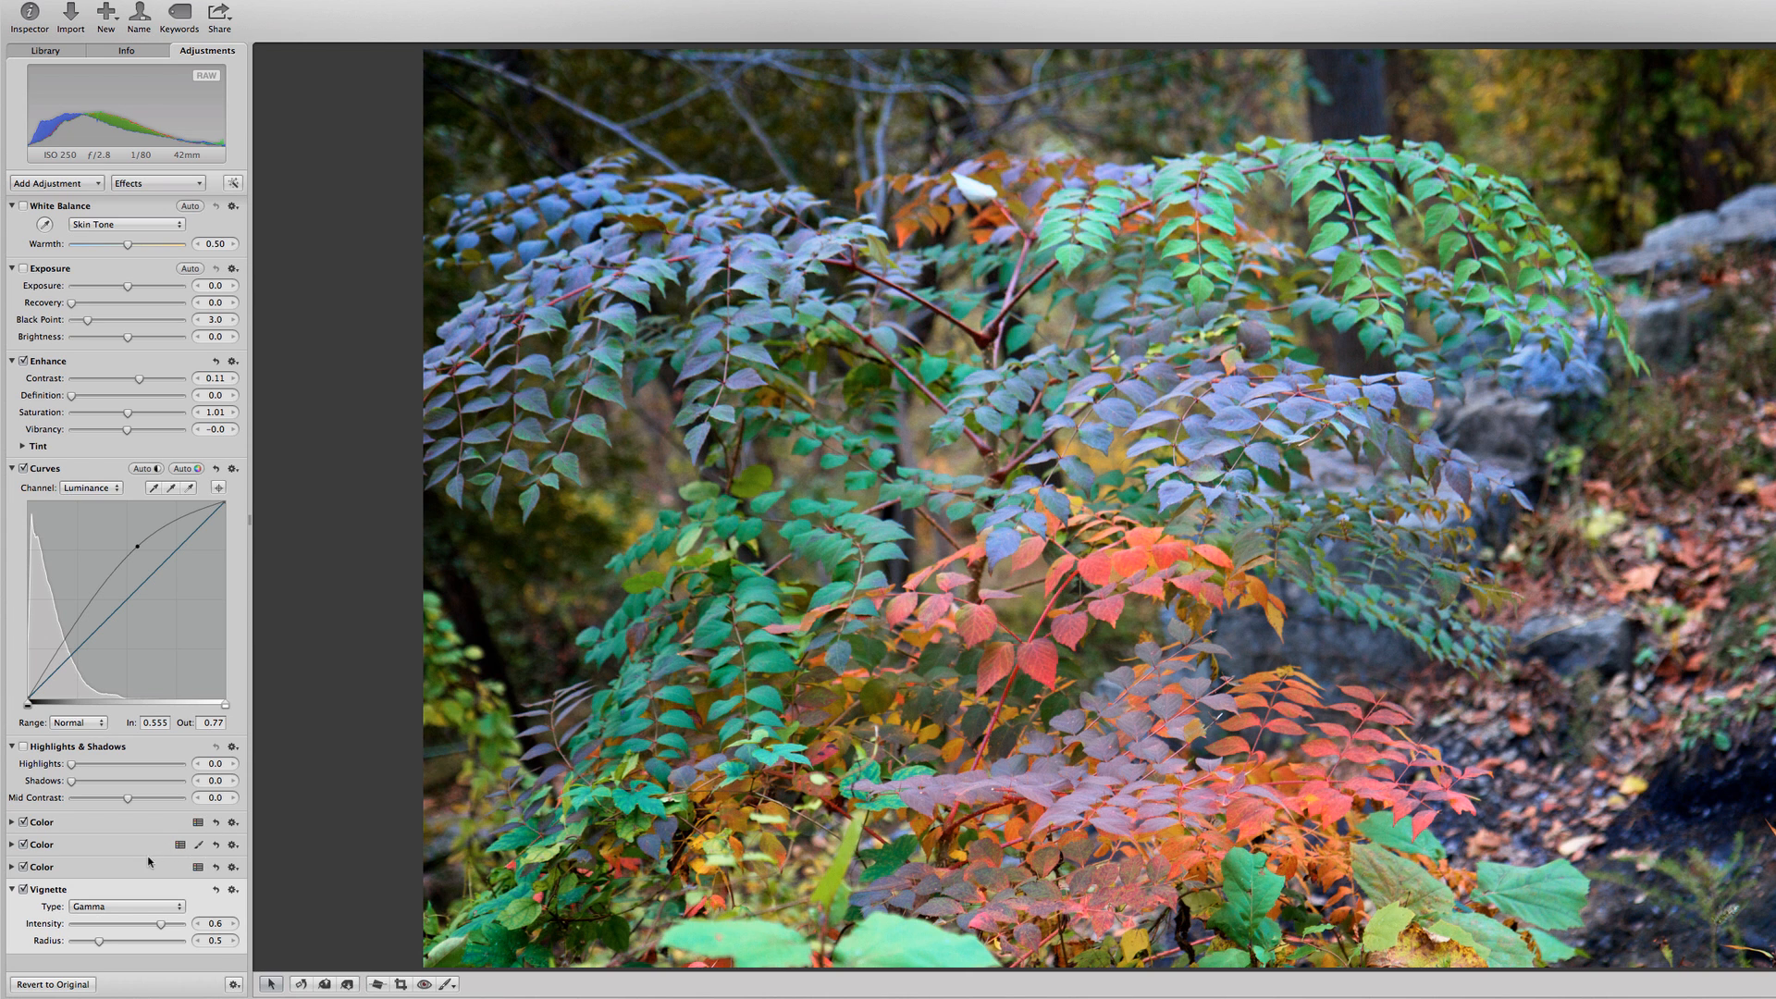
{"action": "left_click_drag", "start_coordinate": [160, 923], "coordinate": [122, 925]}
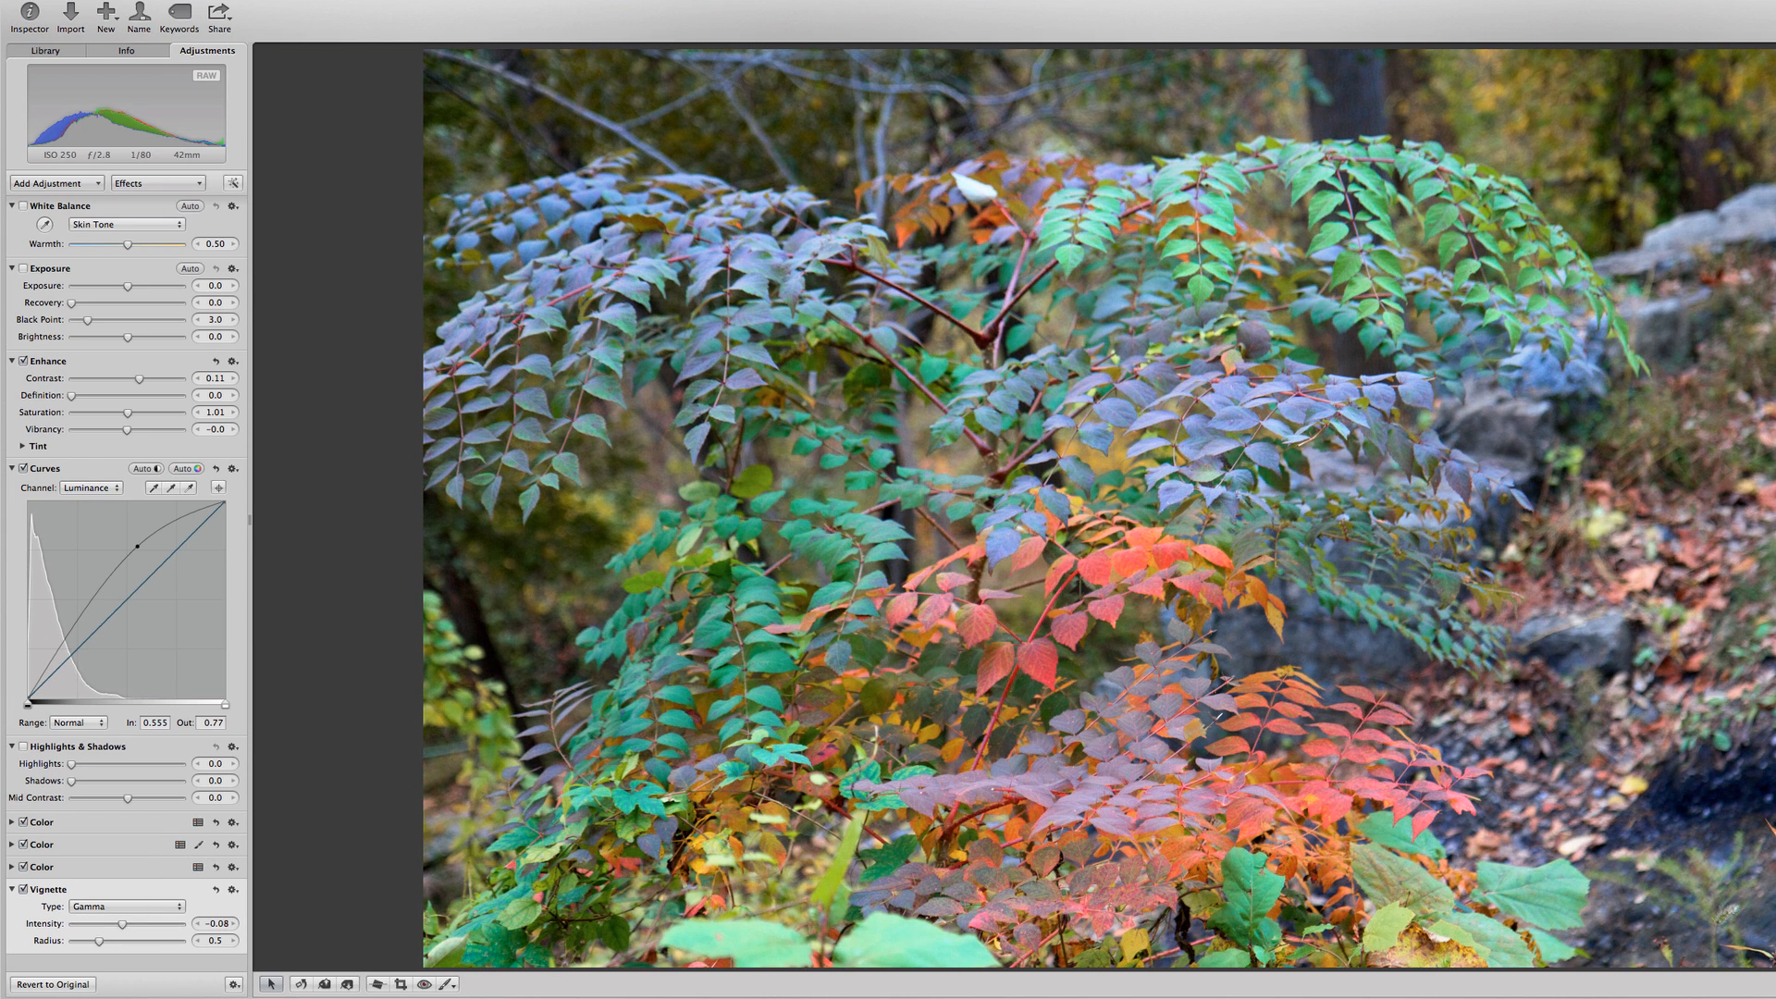
Compare the photo with its original and set the Exposure Black Point to 6.57
{"action": "key", "text": "m"}
{"action": "key", "text": "m"}
{"action": "key", "text": "m"}
{"action": "key", "text": "m"}
{"action": "left_click_drag", "start_coordinate": [90, 327], "coordinate": [97, 325]}
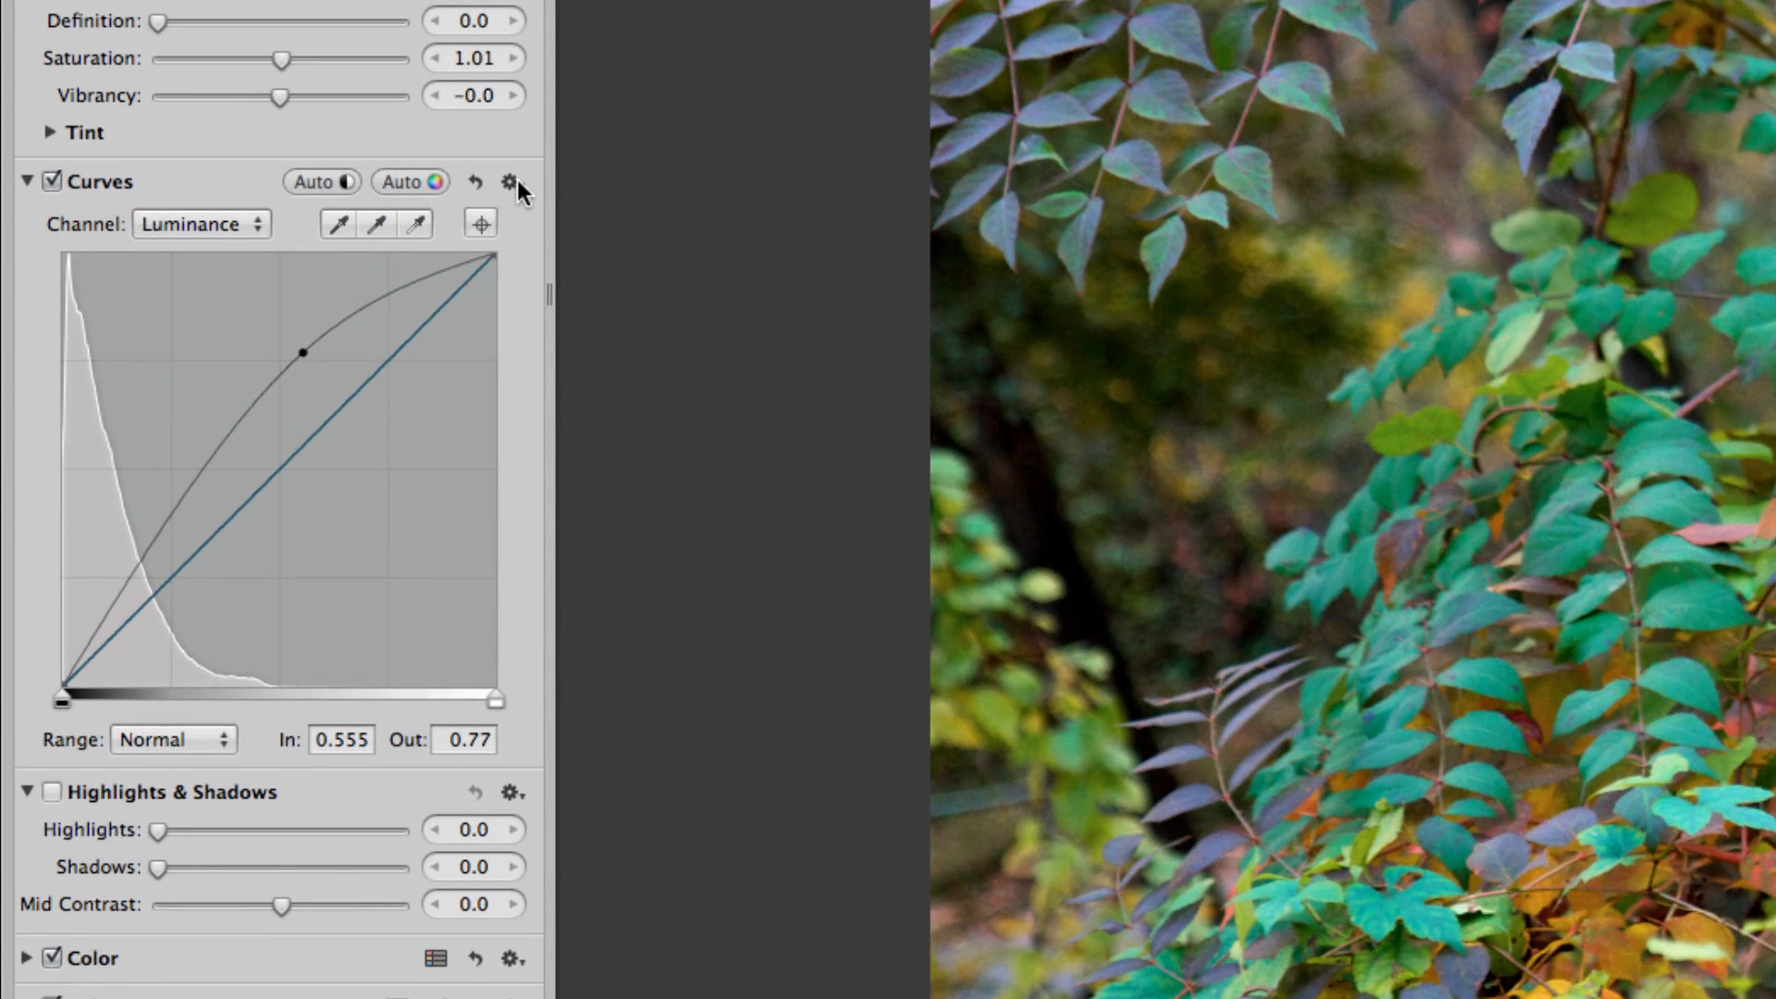
Add a second Curves adjustment, set its grayscale mode to RGB and work on its Blue channel
{"action": "left_click", "coordinate": [450, 246]}
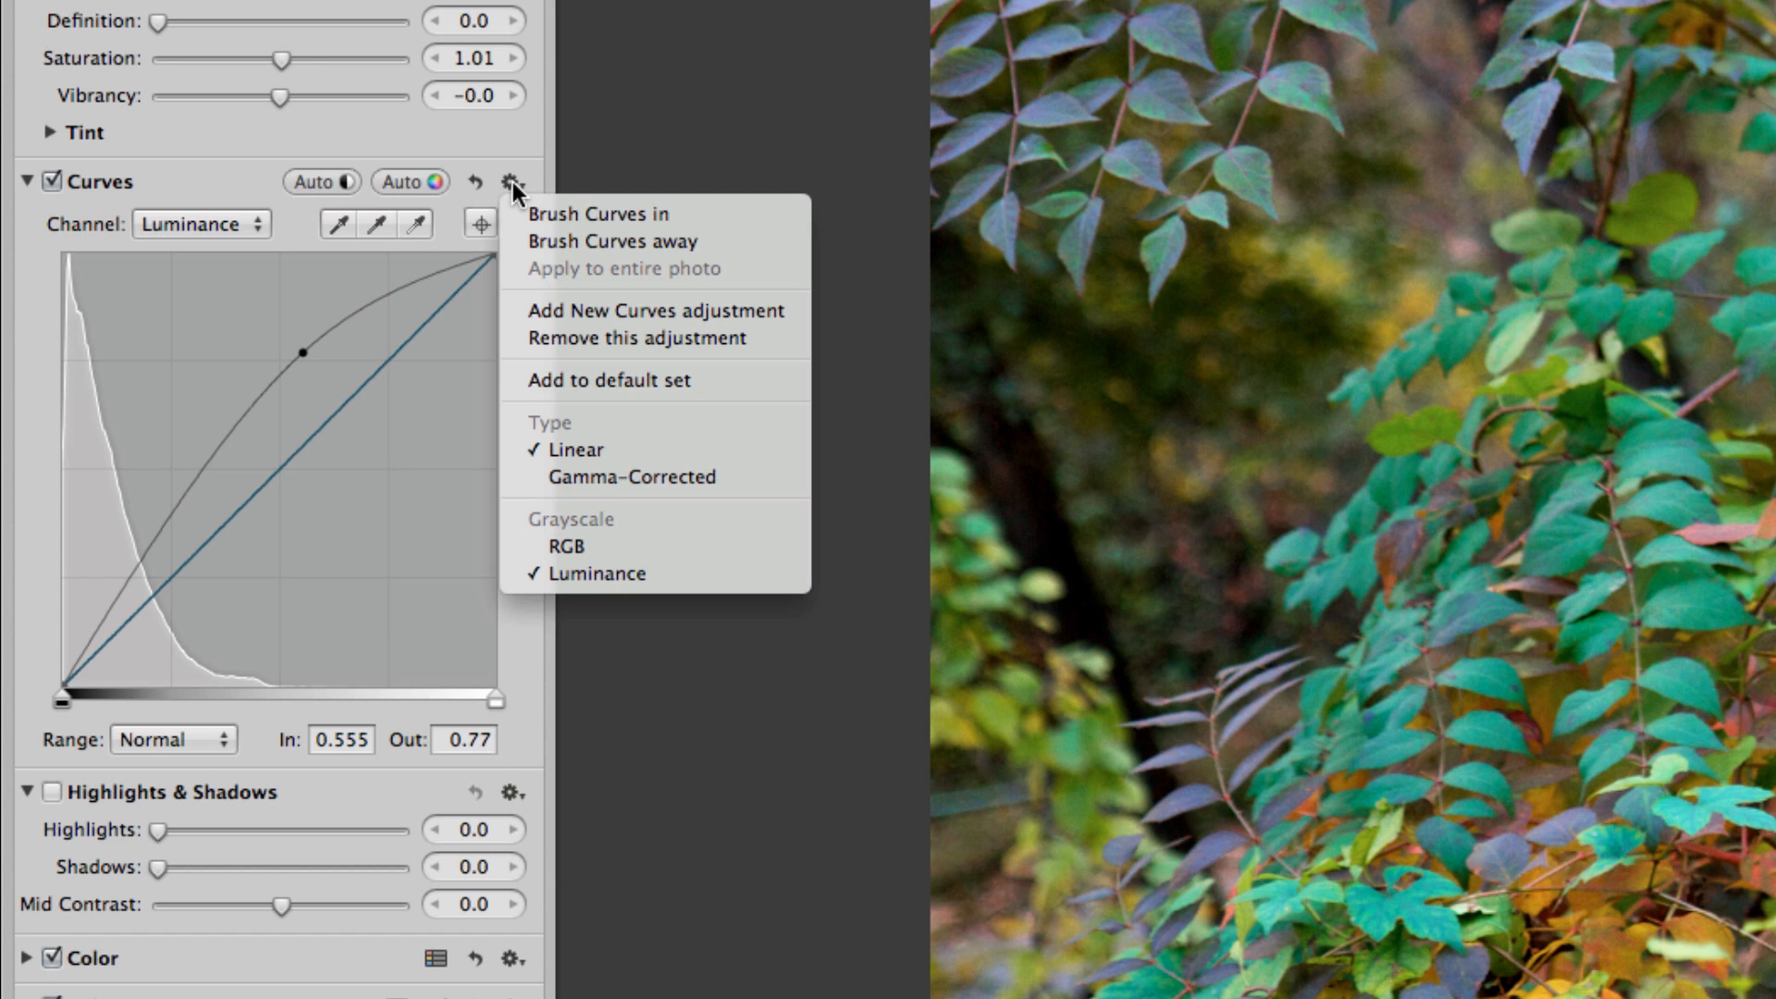
{"action": "left_click", "coordinate": [702, 311]}
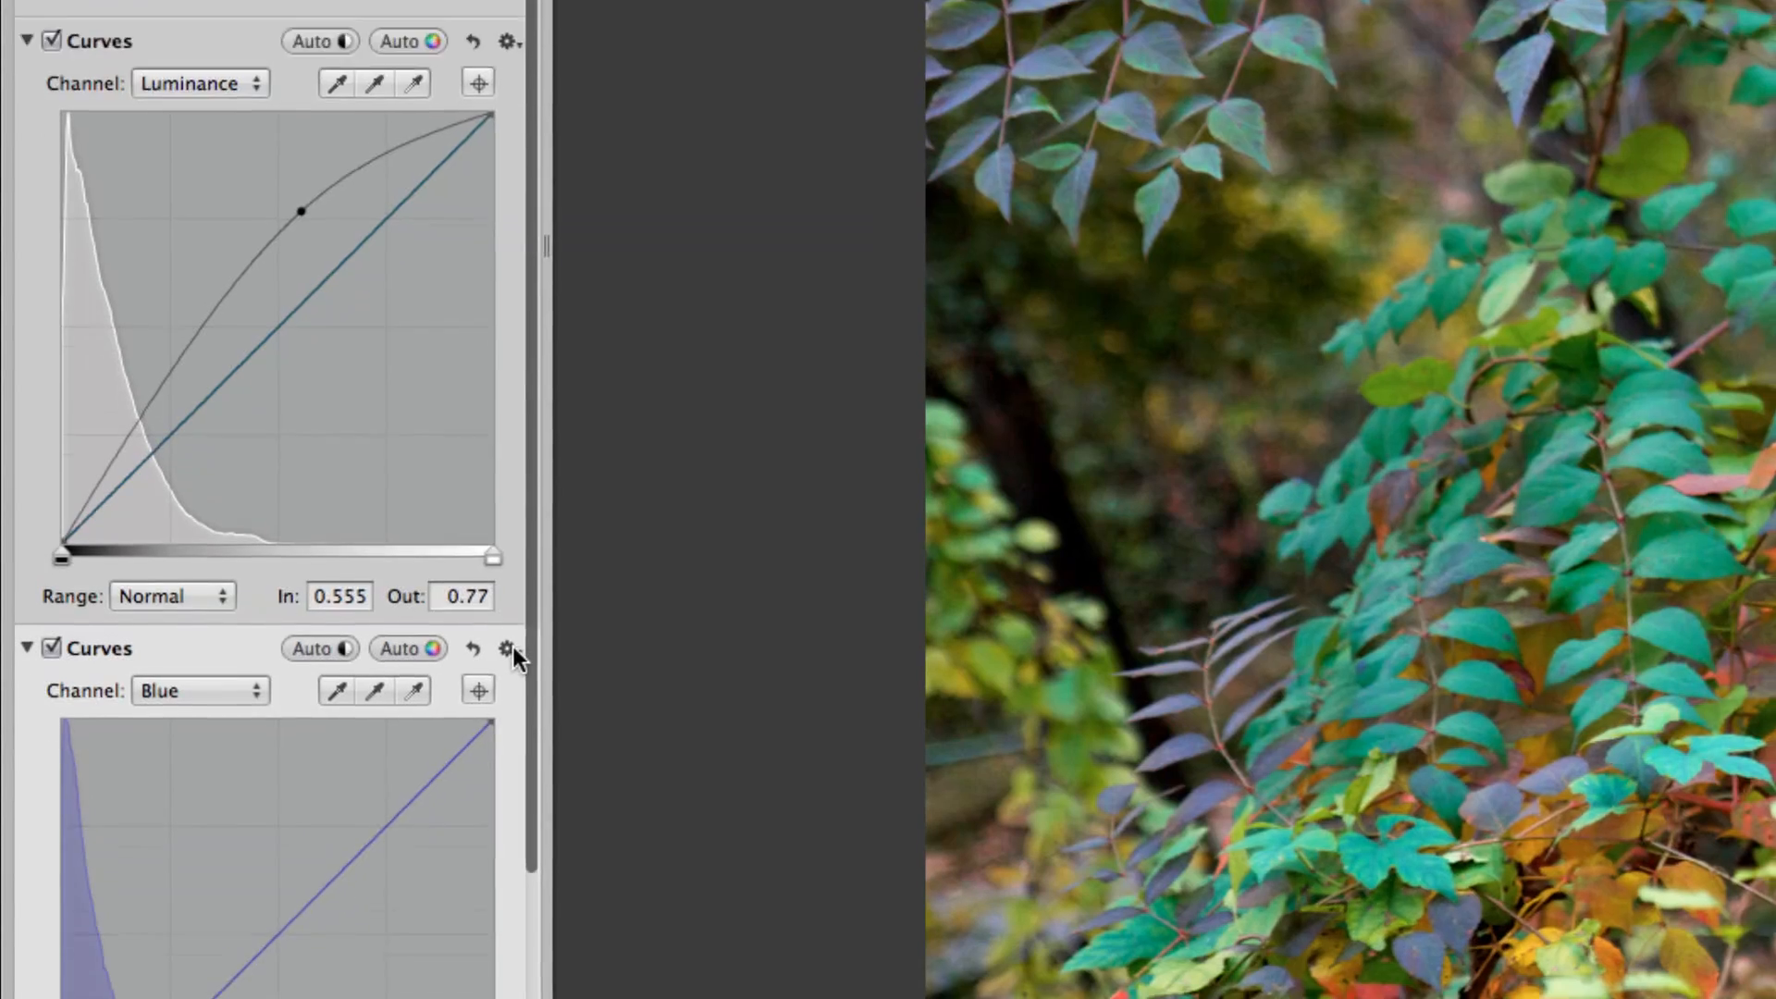
{"action": "left_click", "coordinate": [510, 700]}
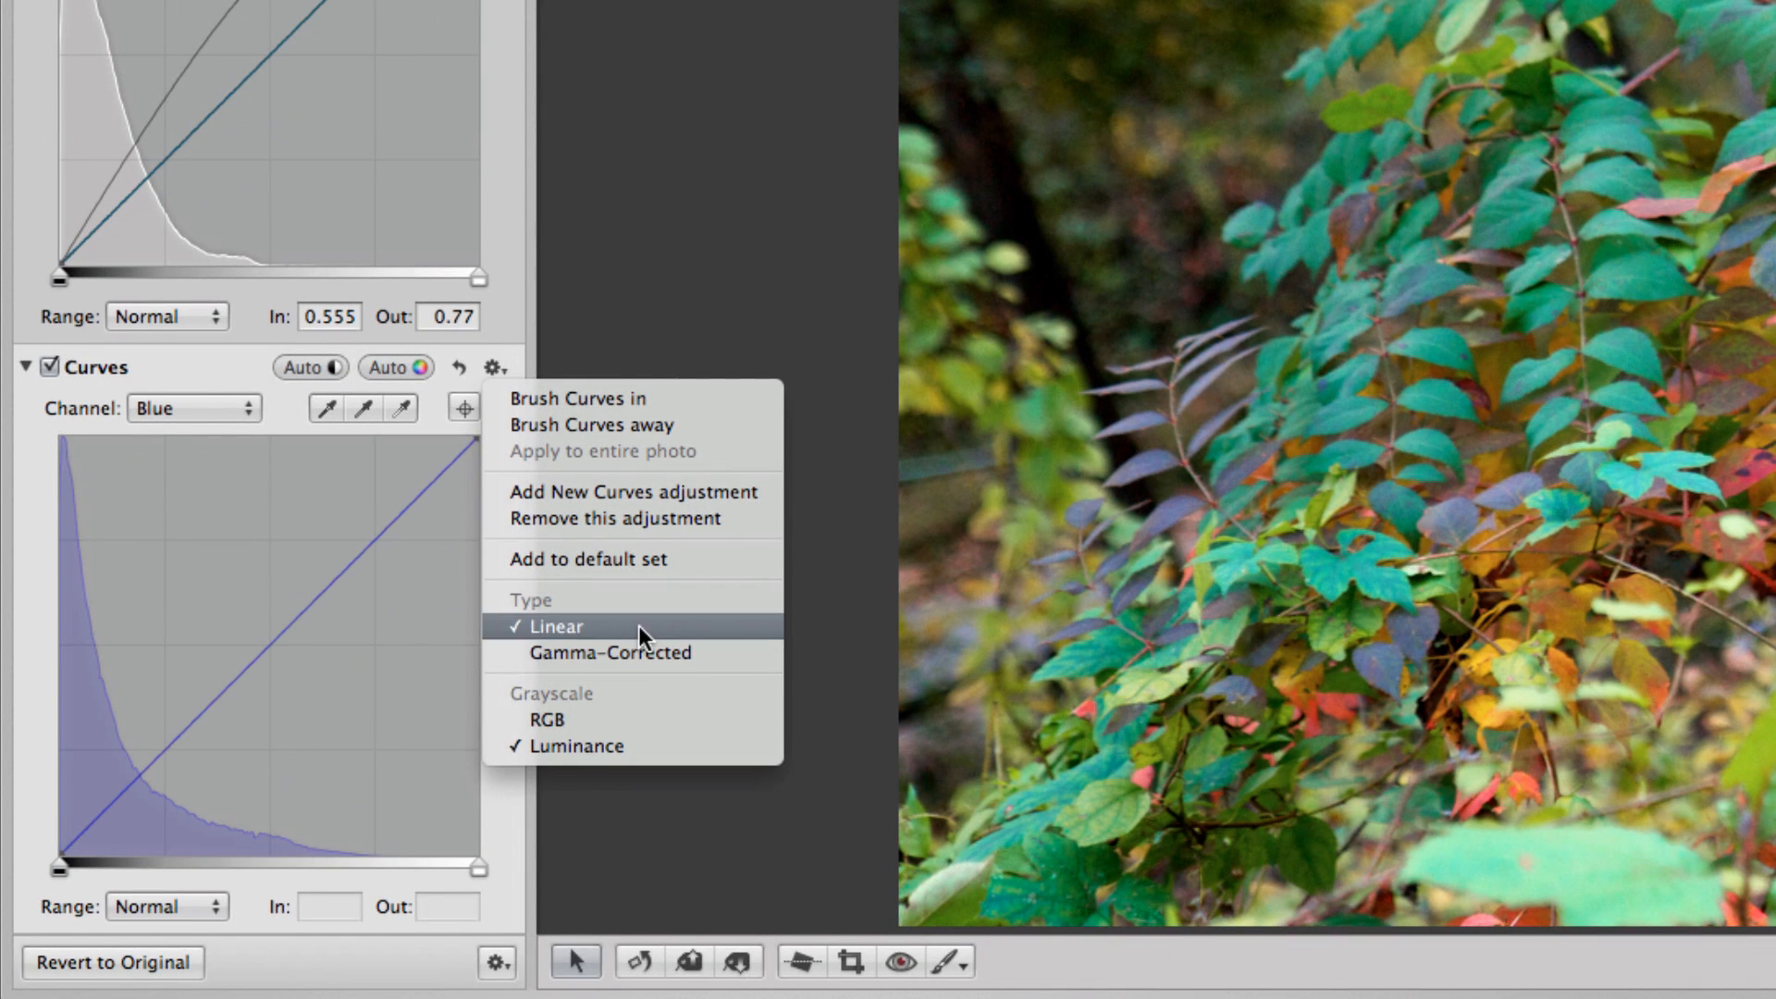
{"action": "left_click", "coordinate": [625, 726]}
{"action": "left_click", "coordinate": [222, 410]}
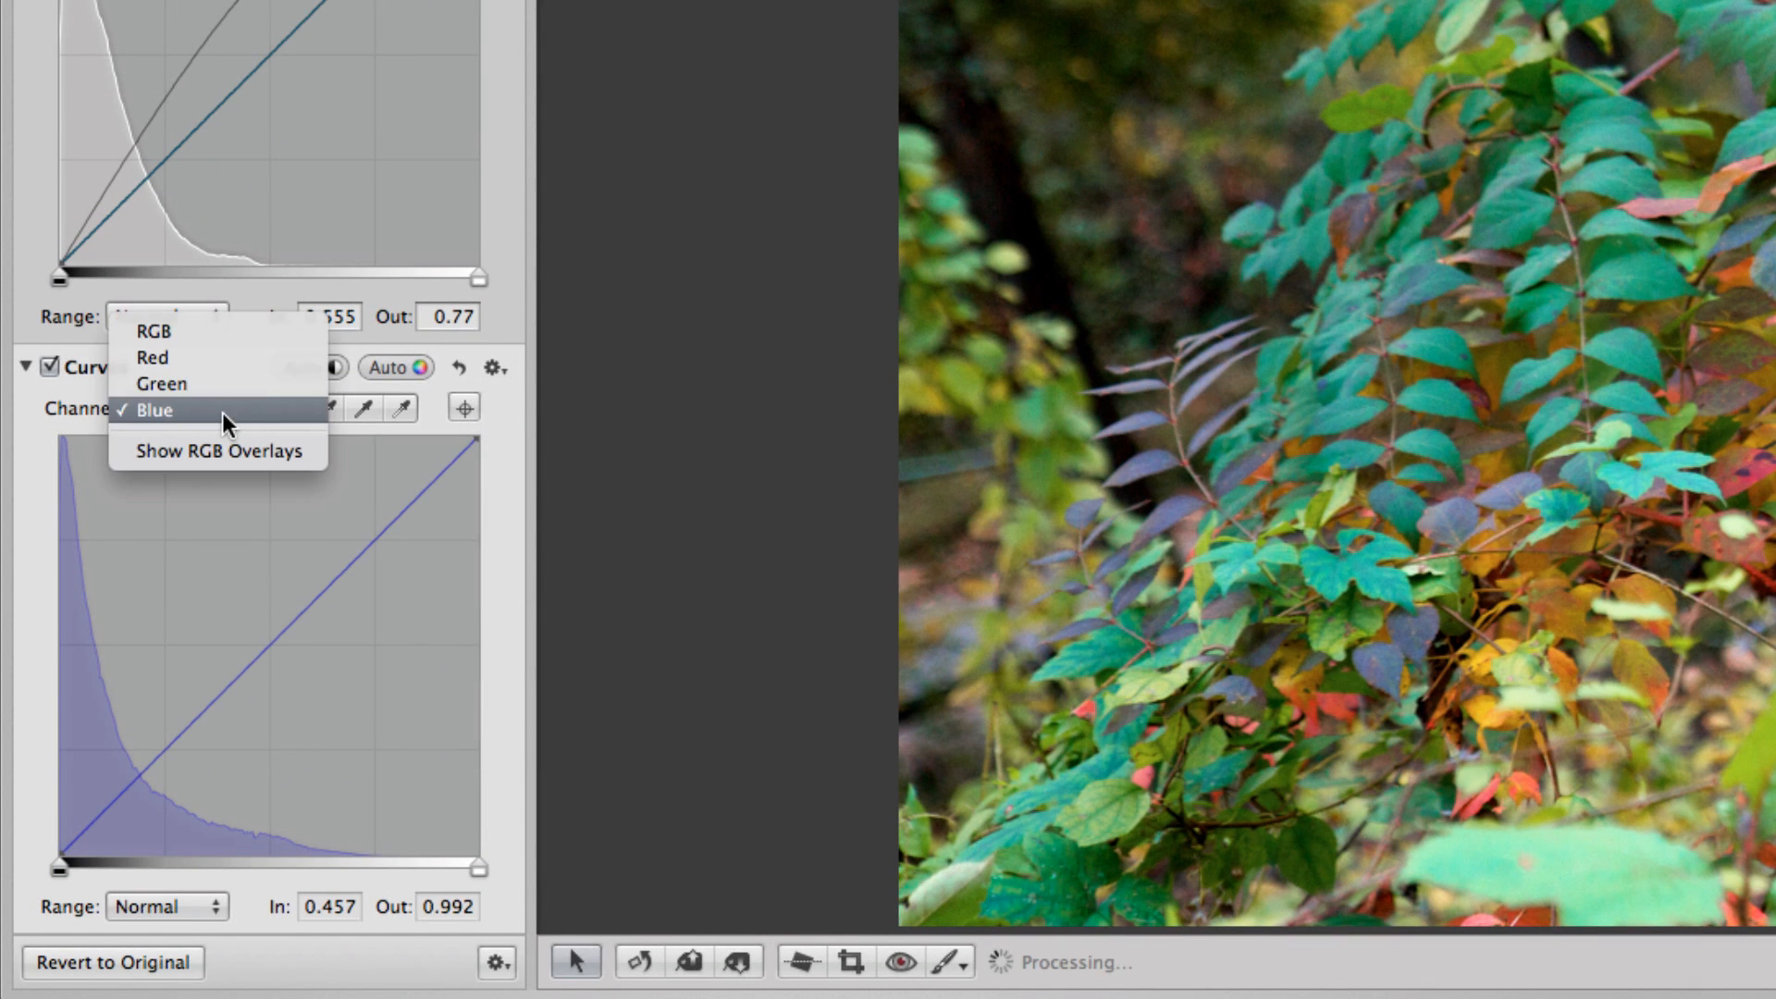
{"action": "left_click", "coordinate": [220, 413]}
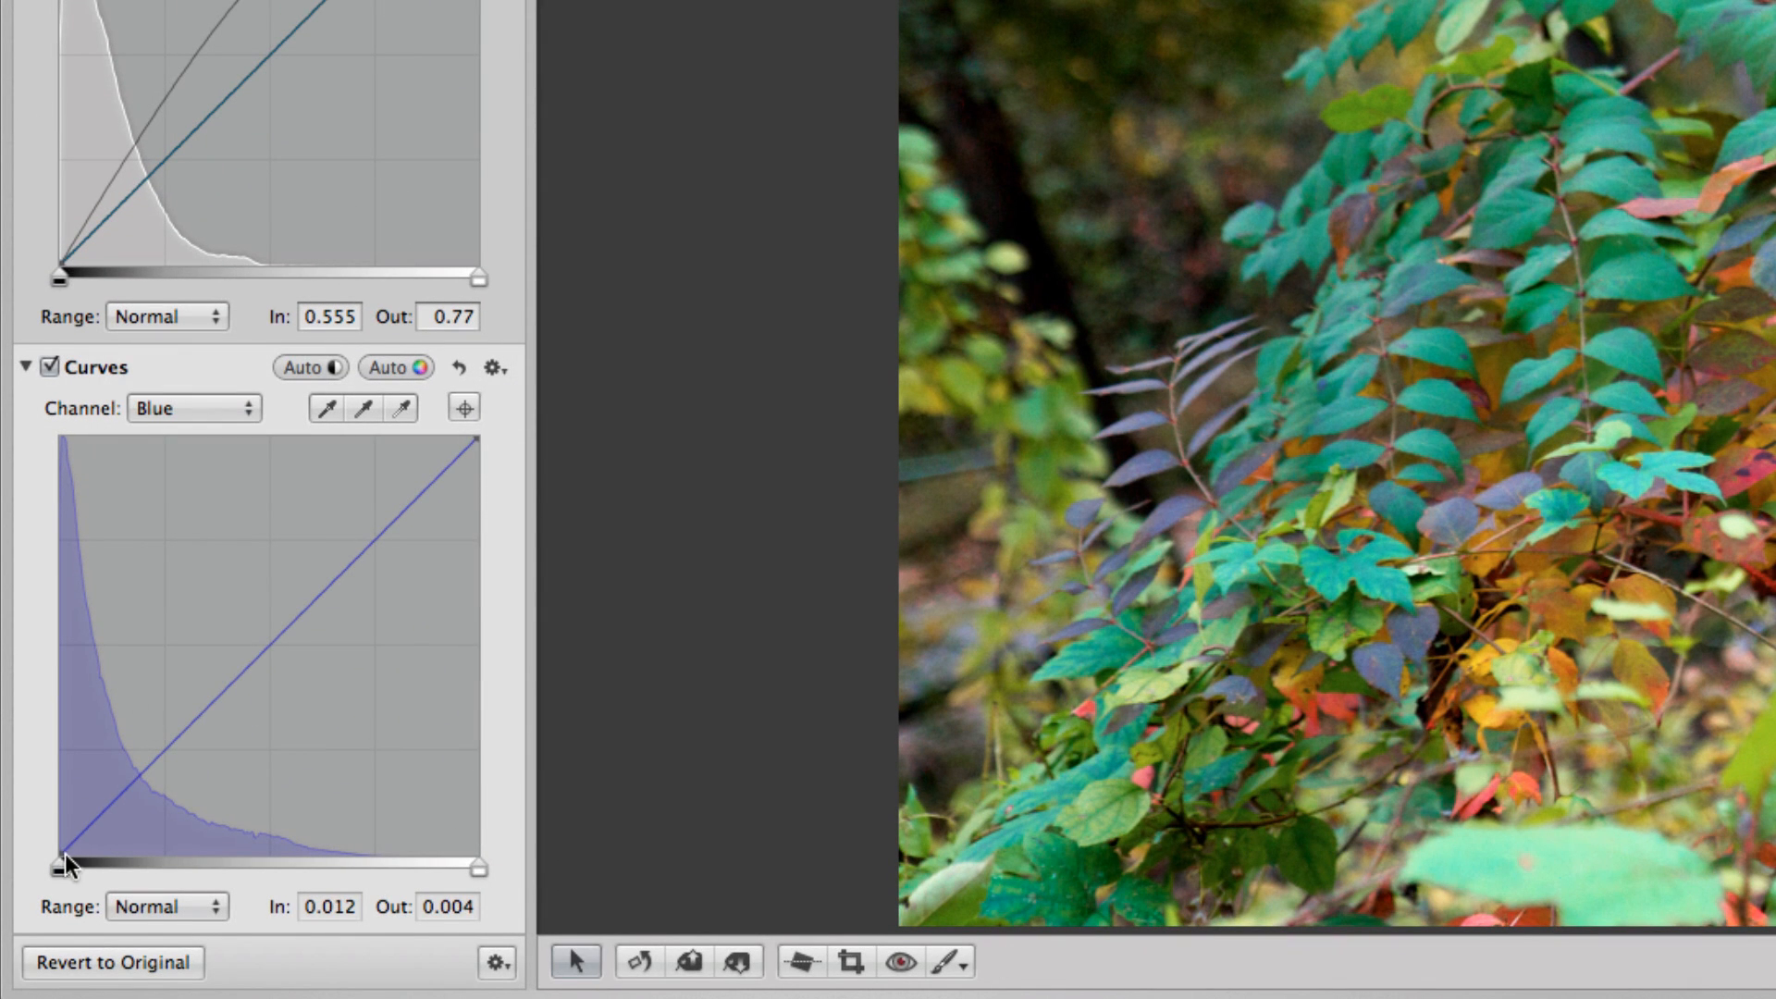
In the Shadows range, lift the blue curve's black end and add a point at In 0.066, Out 0.051
{"action": "left_click", "coordinate": [154, 895]}
{"action": "left_click", "coordinate": [154, 932]}
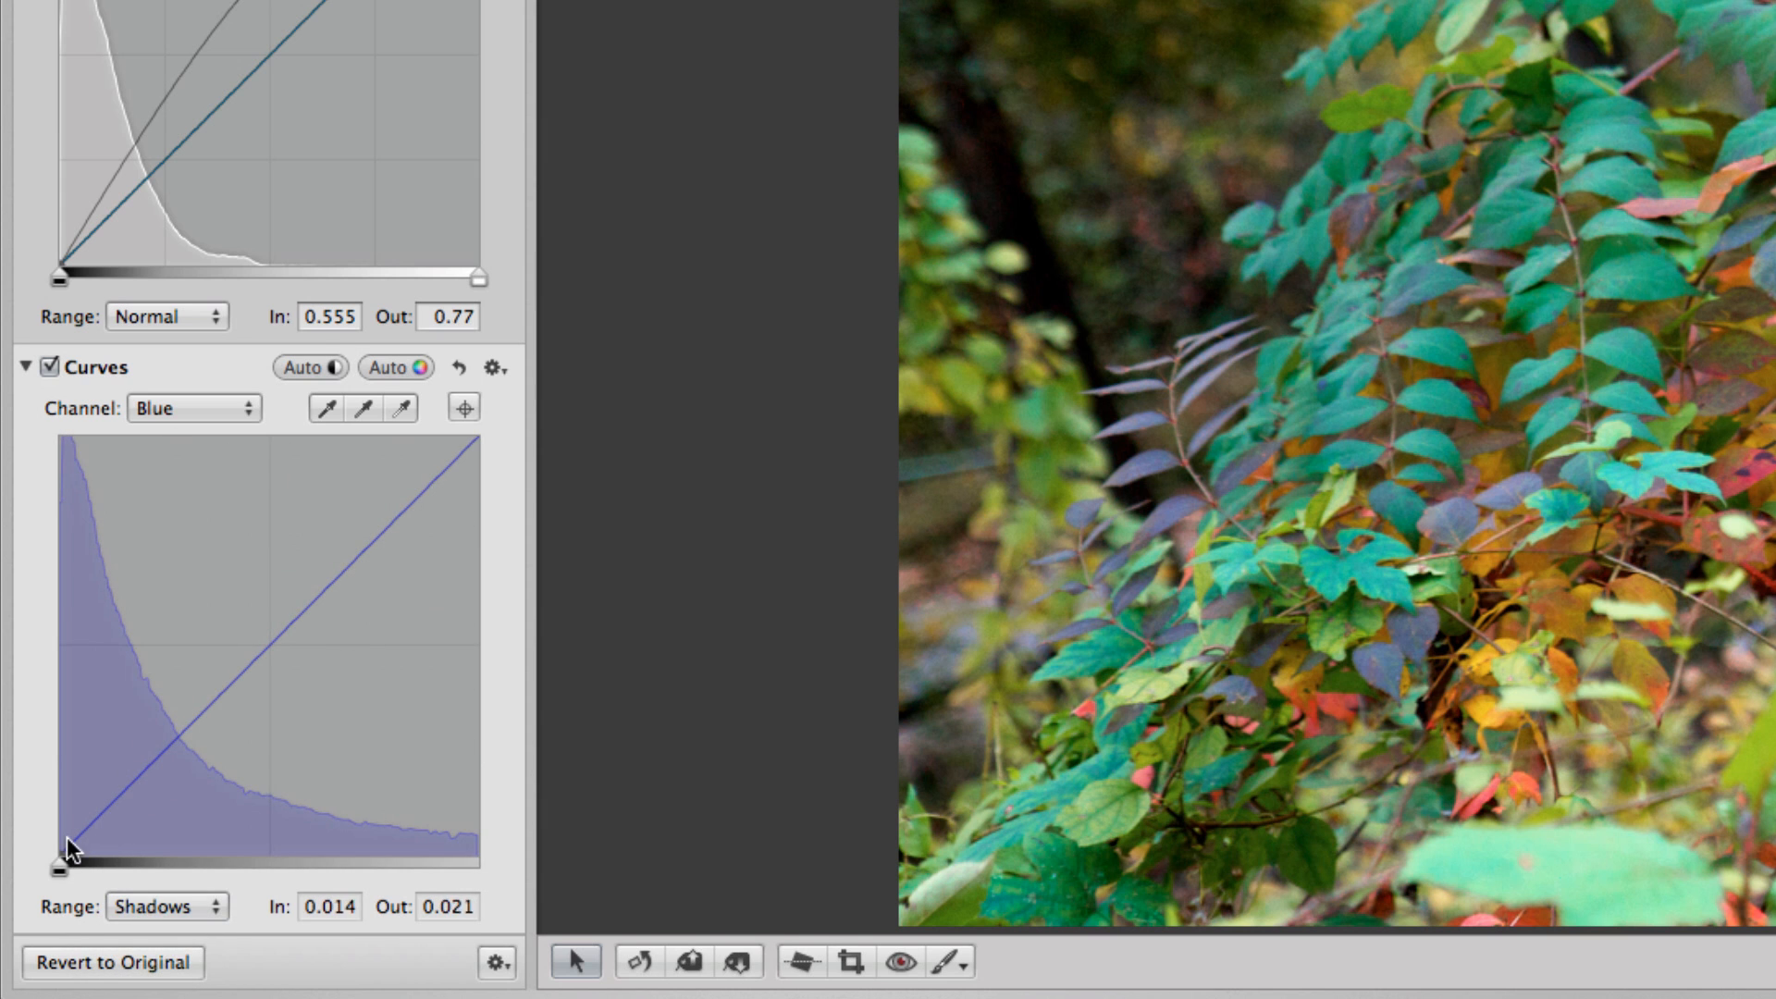
{"action": "mouse_move", "coordinate": [63, 853]}
{"action": "left_mouse_down"}
{"action": "mouse_move", "coordinate": [48, 861]}
{"action": "mouse_move", "coordinate": [222, 722]}
{"action": "mouse_move", "coordinate": [158, 806]}
{"action": "mouse_move", "coordinate": [48, 846]}
{"action": "left_mouse_up"}
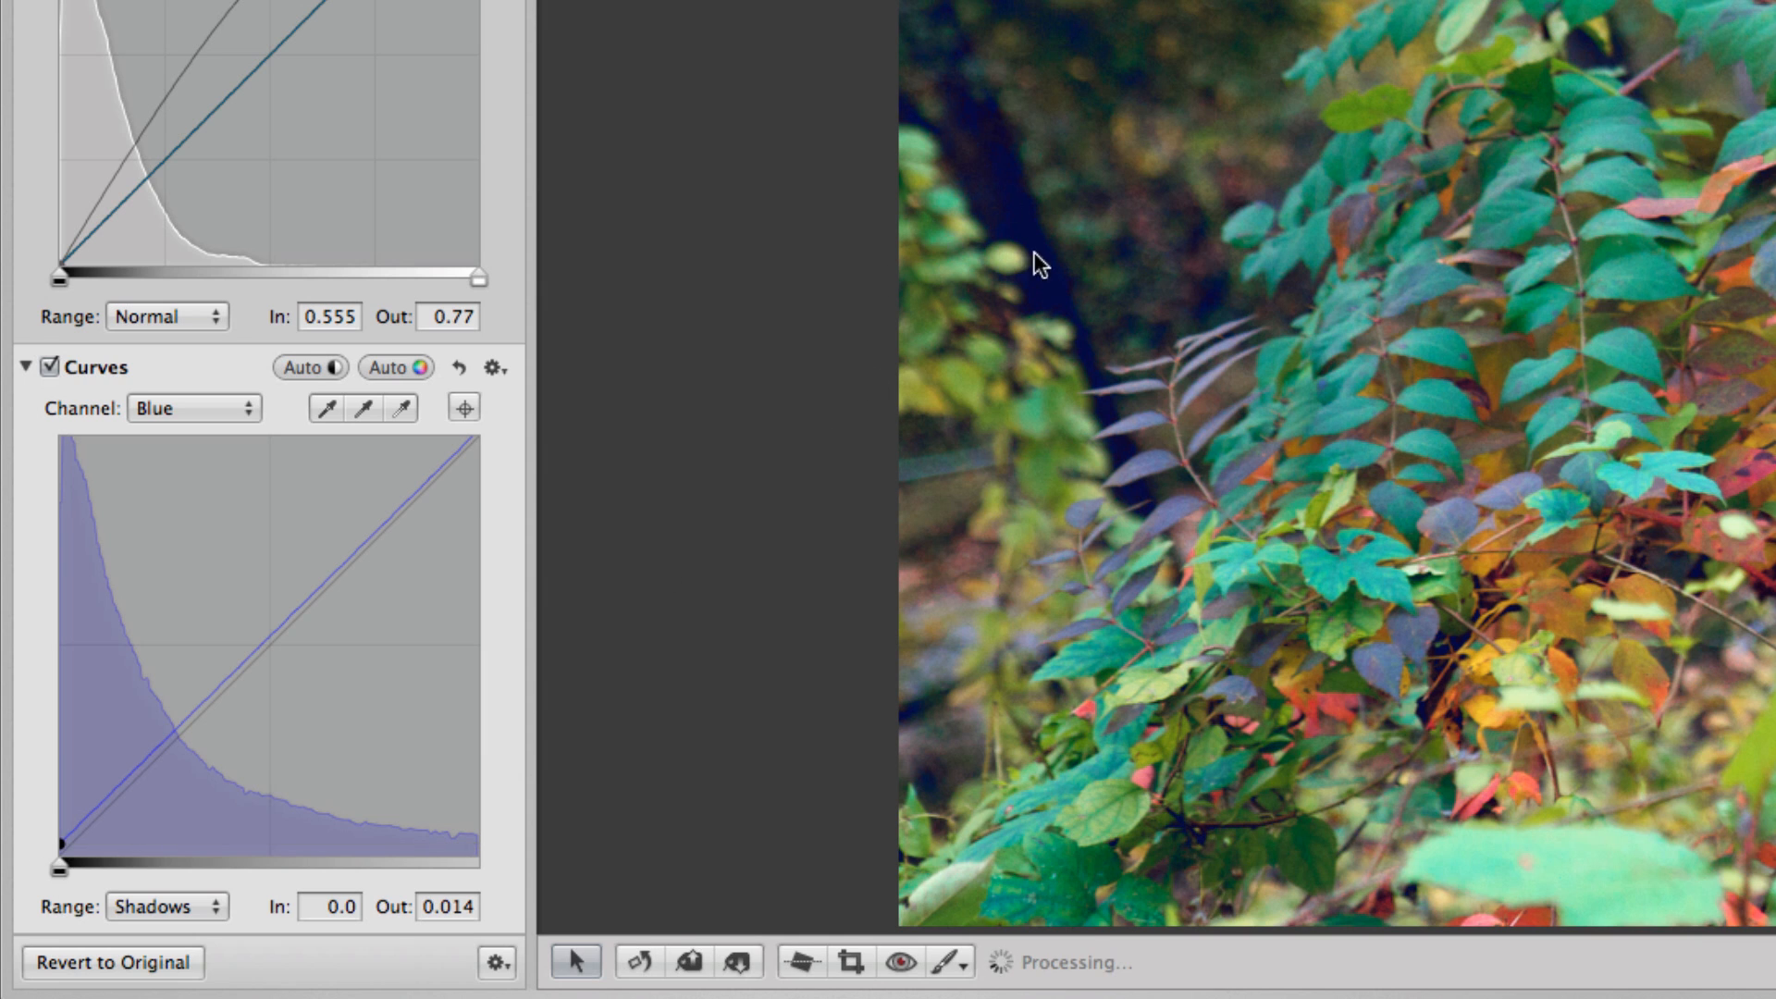
{"action": "left_click_drag", "start_coordinate": [65, 842], "coordinate": [55, 847]}
{"action": "left_click_drag", "start_coordinate": [107, 796], "coordinate": [112, 812]}
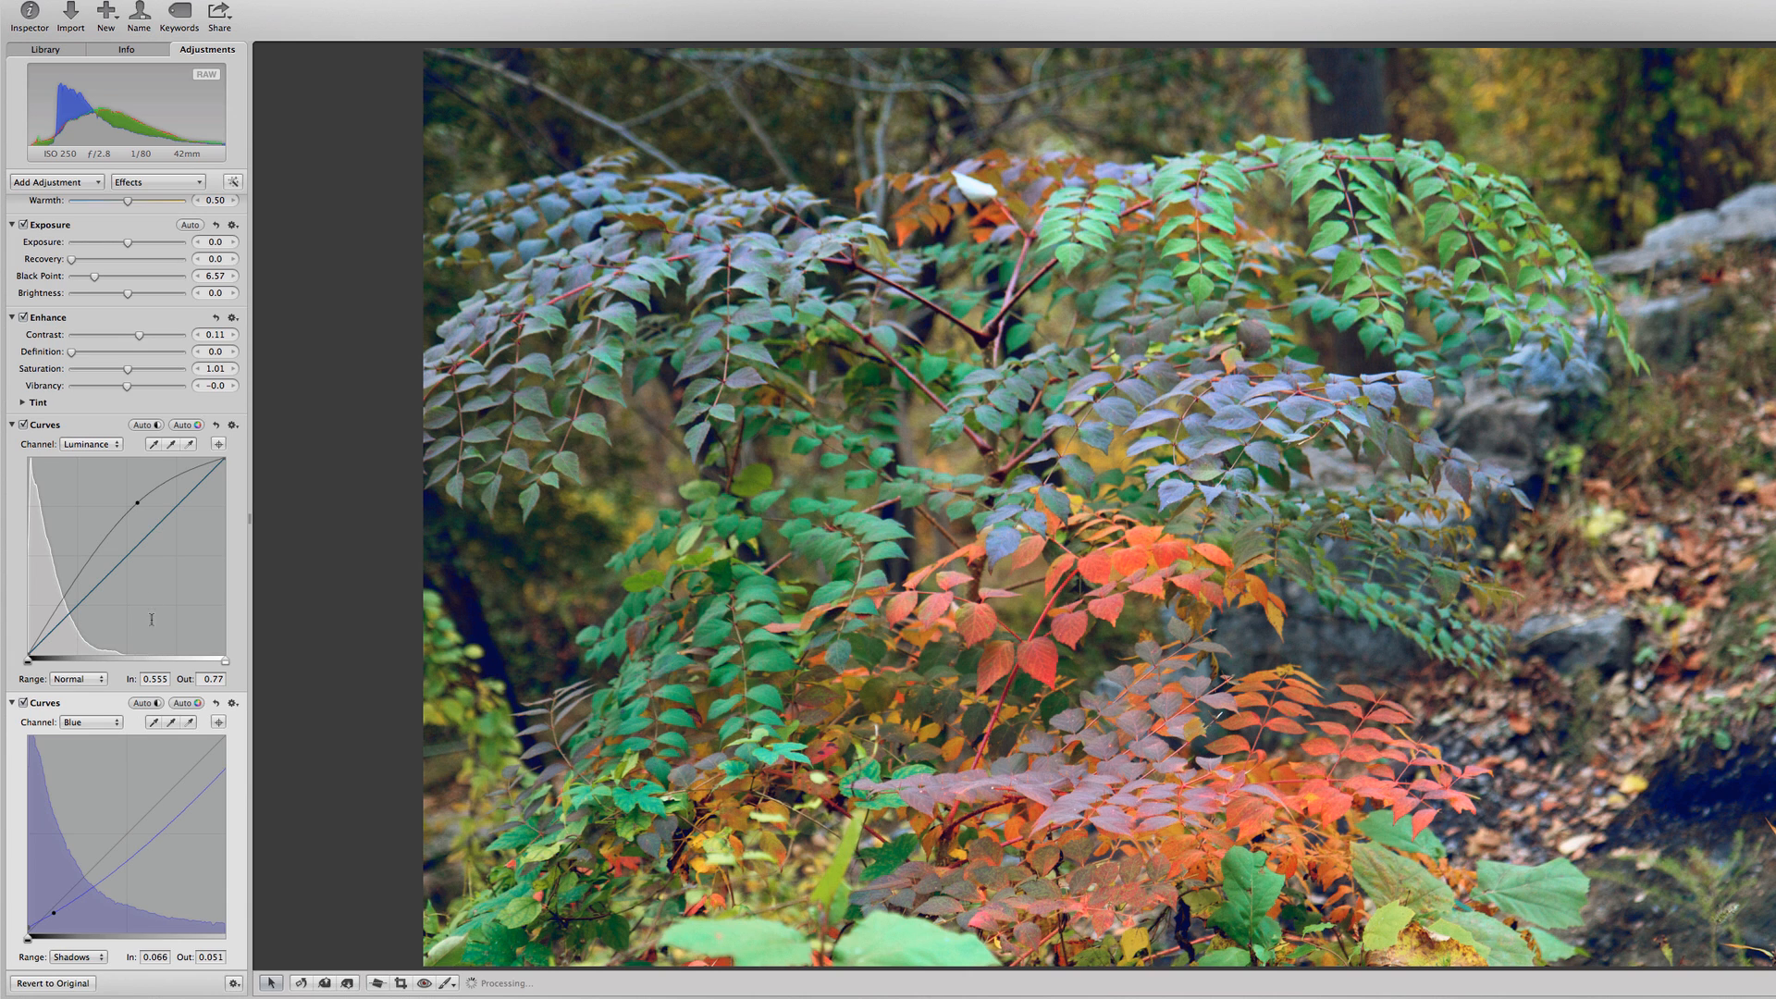
Expand the blue Color adjustment and widen its Range slightly
{"action": "scroll", "coordinate": [169, 730], "scroll_direction": "down", "scroll_amount": 6}
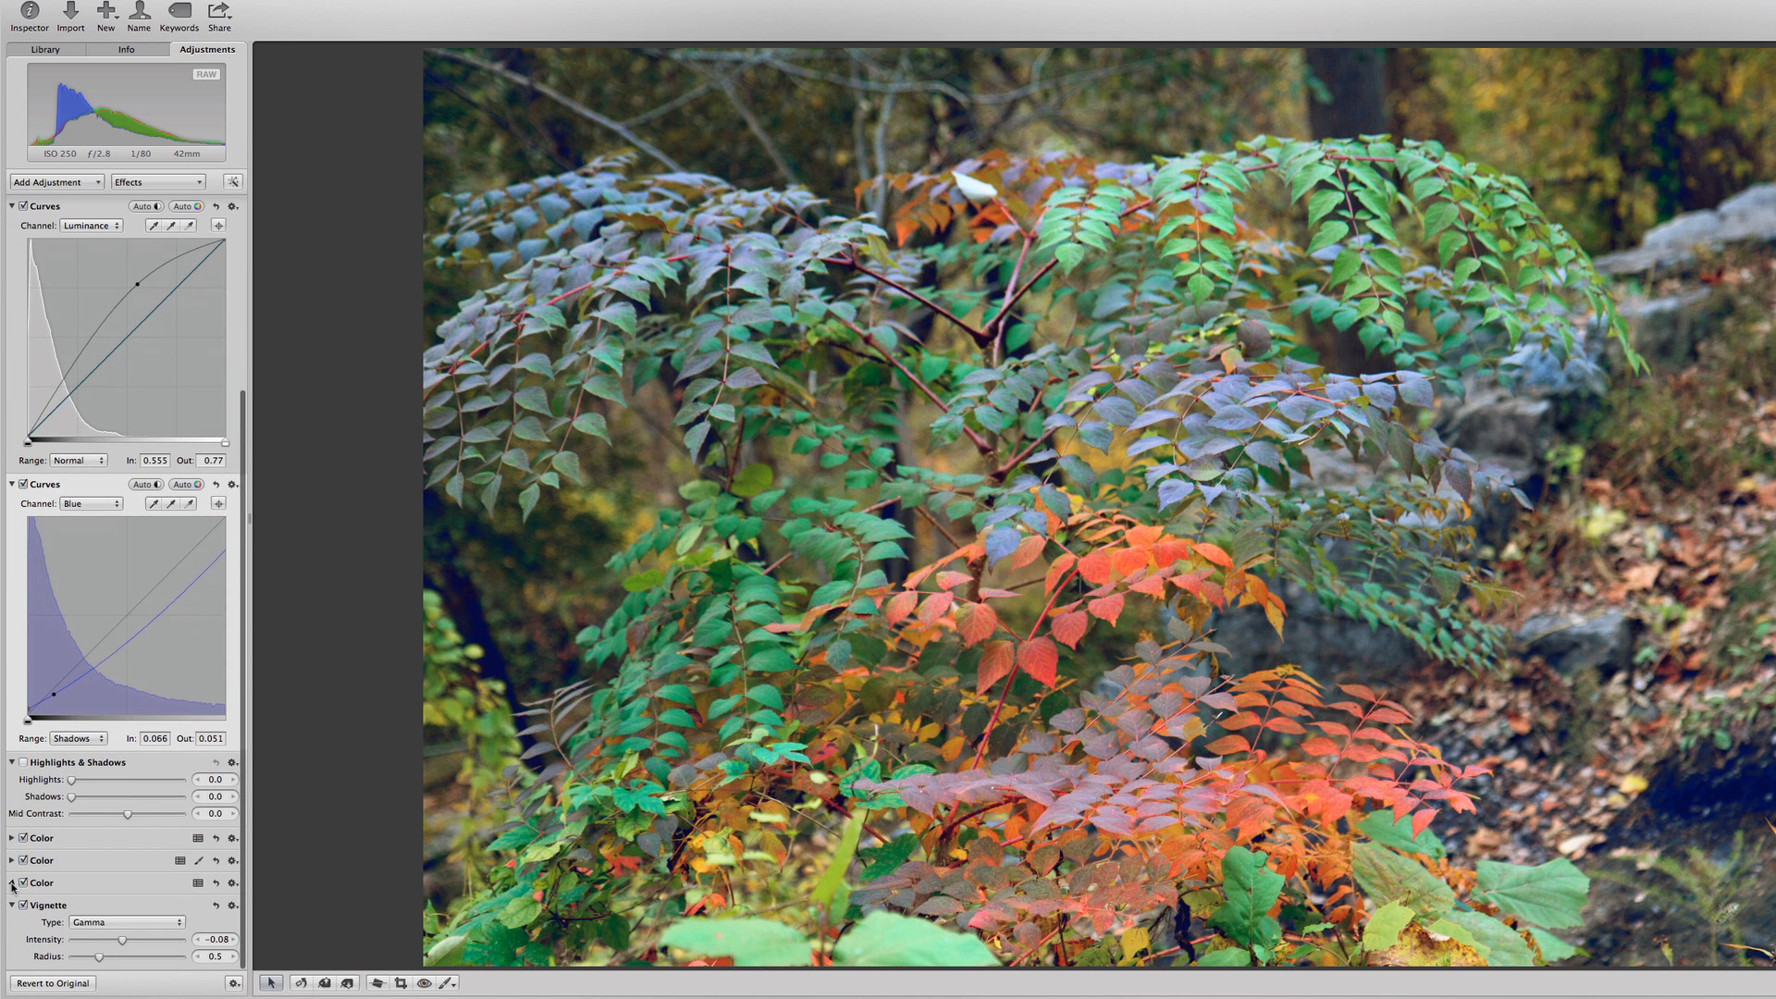
{"action": "left_click", "coordinate": [12, 883]}
{"action": "left_click", "coordinate": [12, 883]}
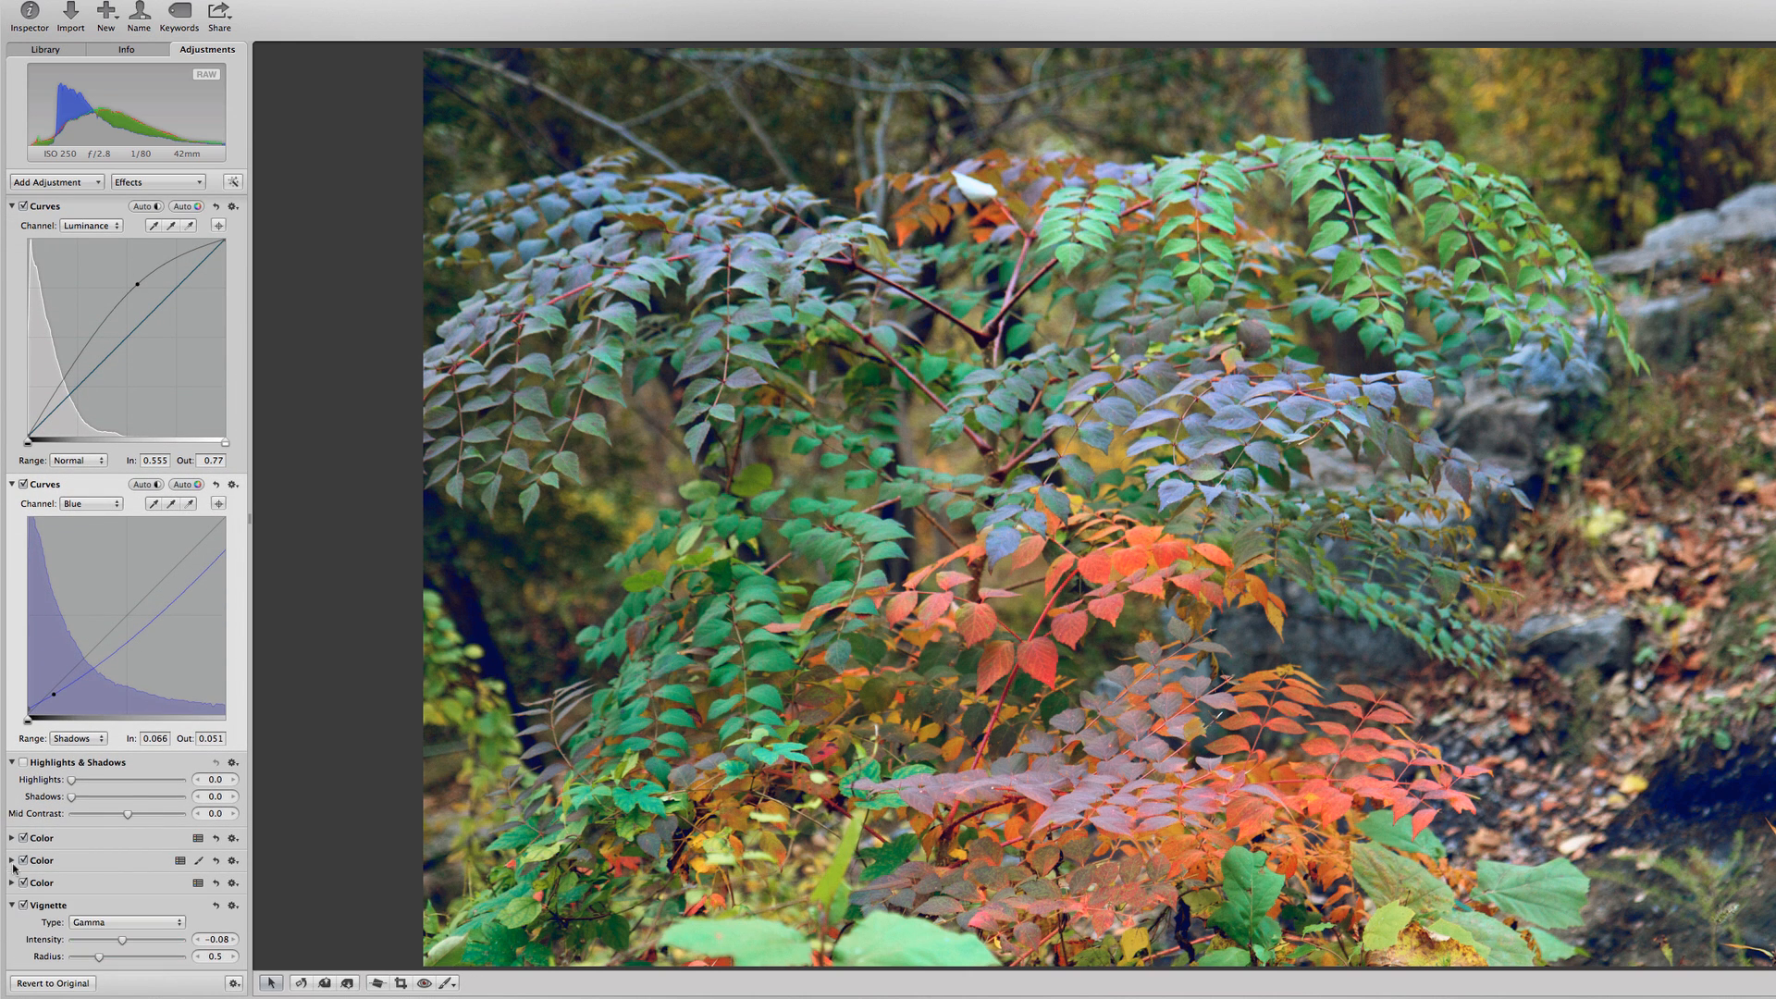
{"action": "left_click", "coordinate": [12, 860]}
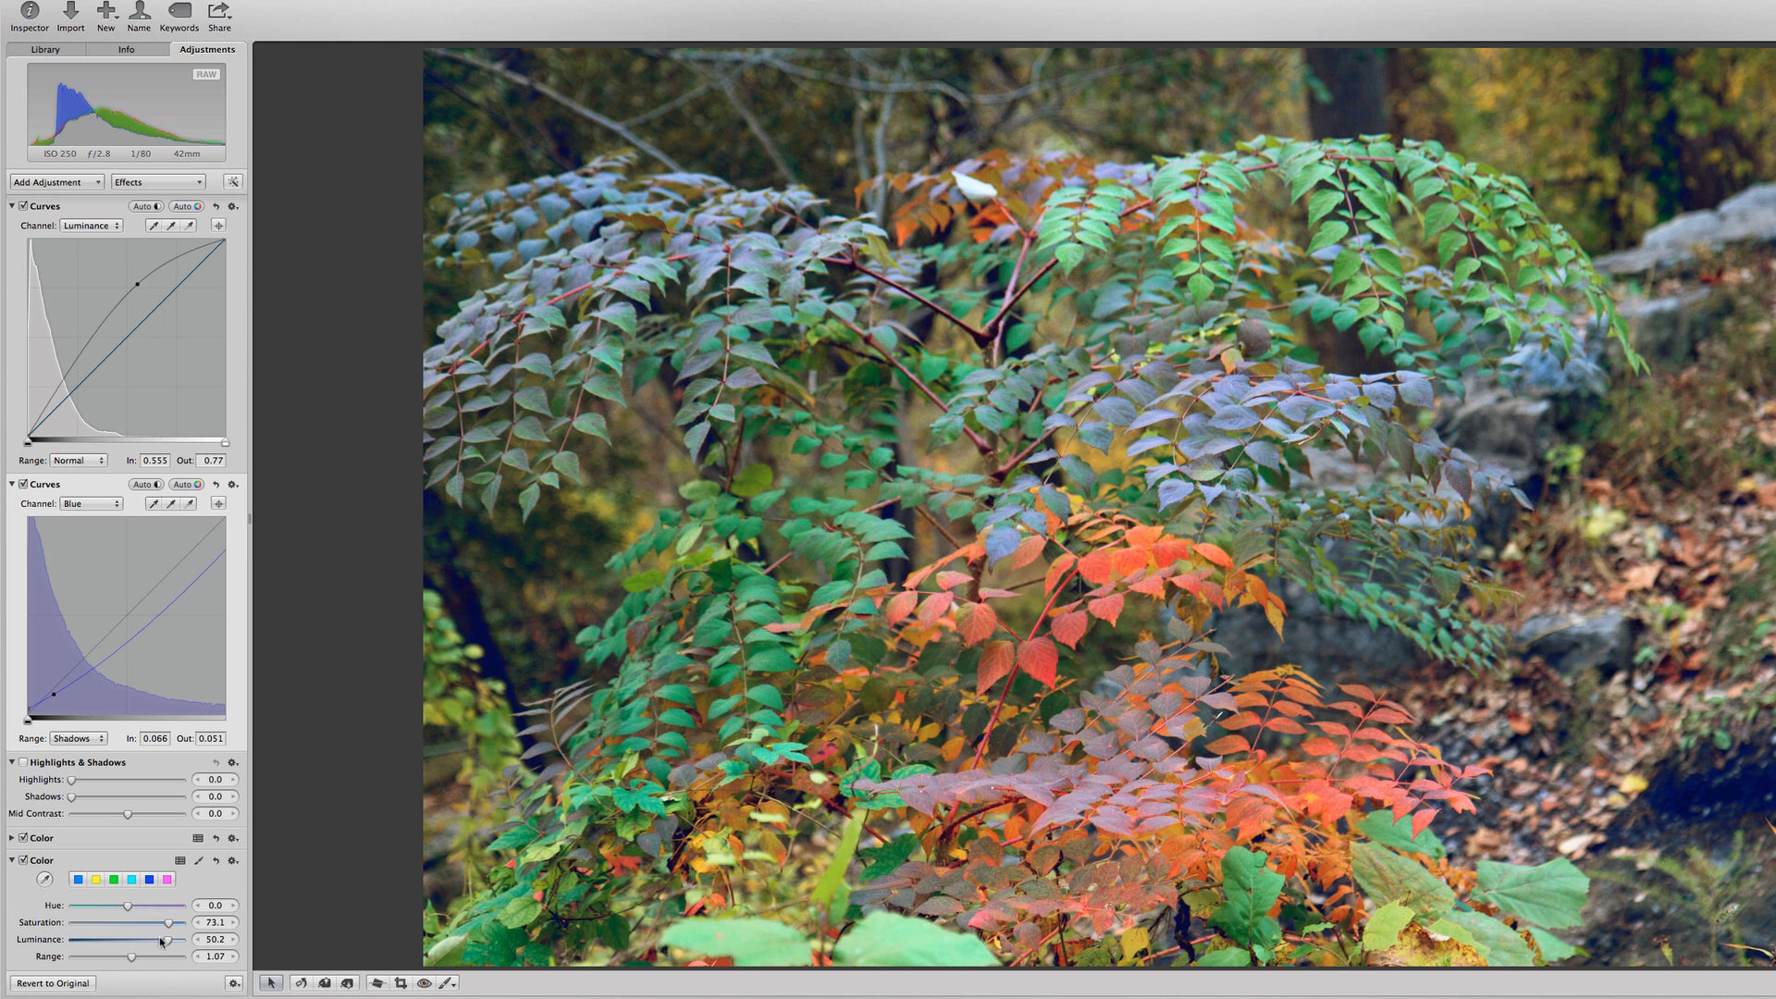
{"action": "left_click_drag", "start_coordinate": [131, 956], "coordinate": [148, 958]}
Switch the White Balance to Temperature & Tint, set the temperature to 4663 K and compare with the original
{"action": "scroll", "coordinate": [158, 320], "scroll_direction": "up", "scroll_amount": 10}
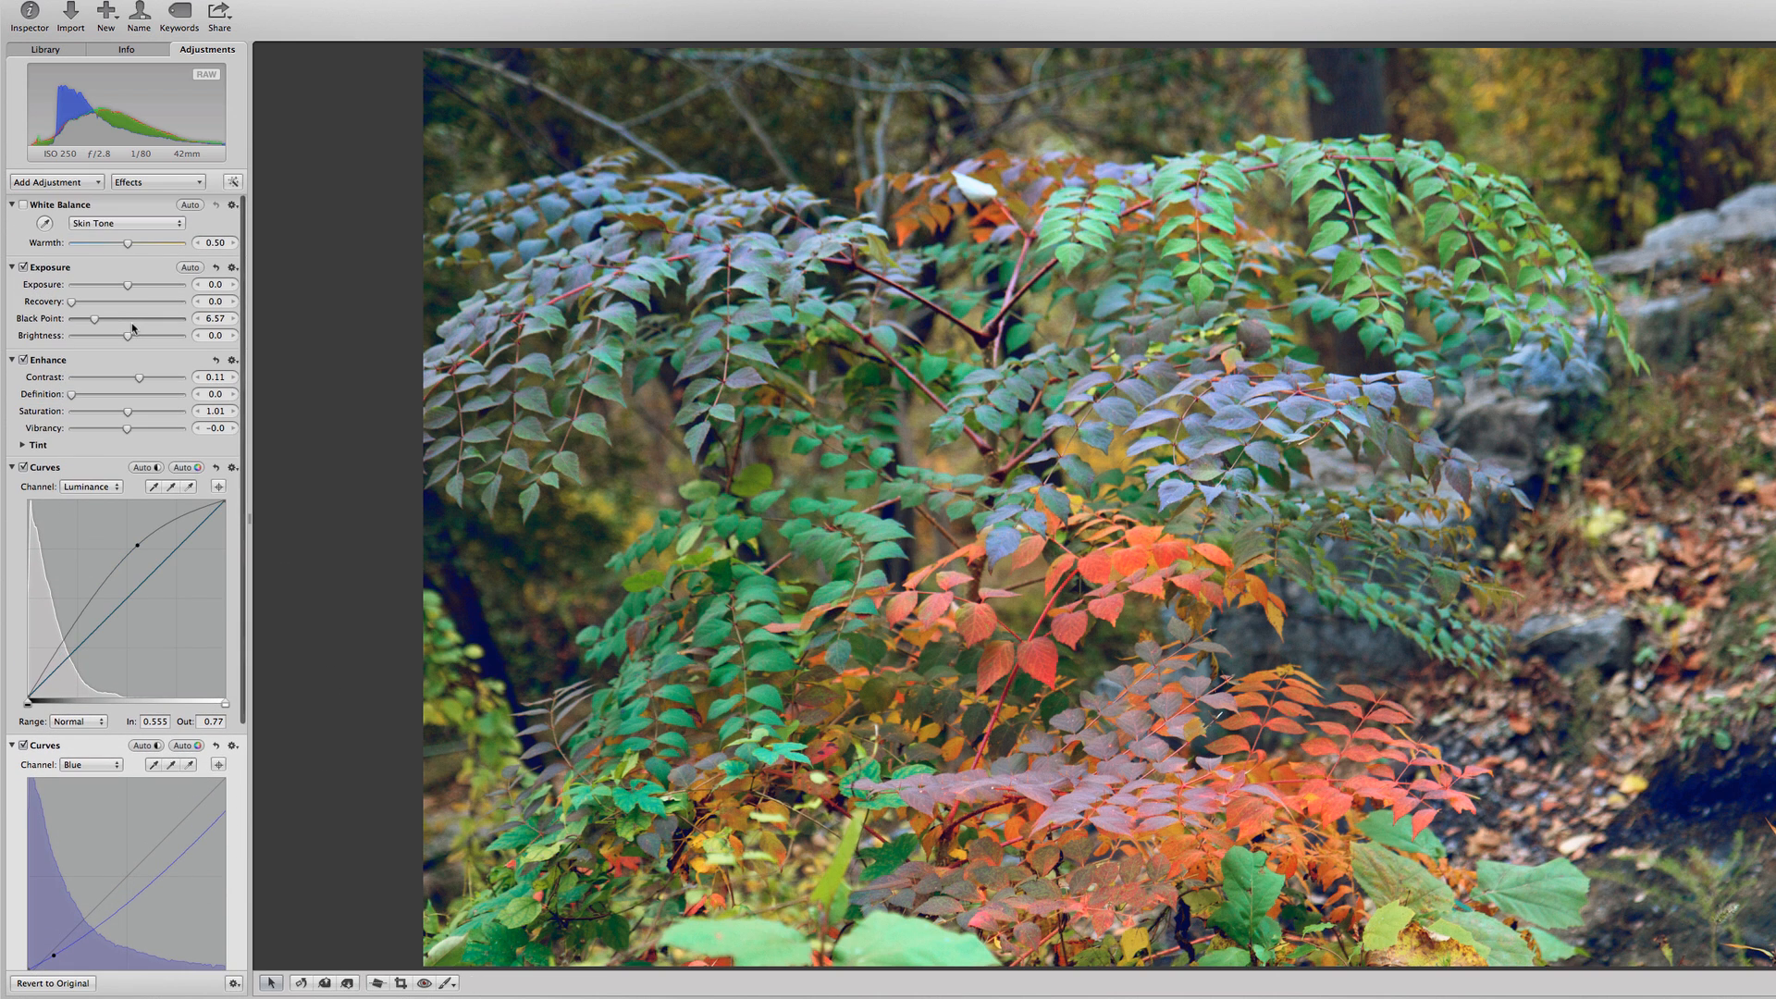
{"action": "left_click", "coordinate": [133, 229]}
{"action": "left_click", "coordinate": [135, 214]}
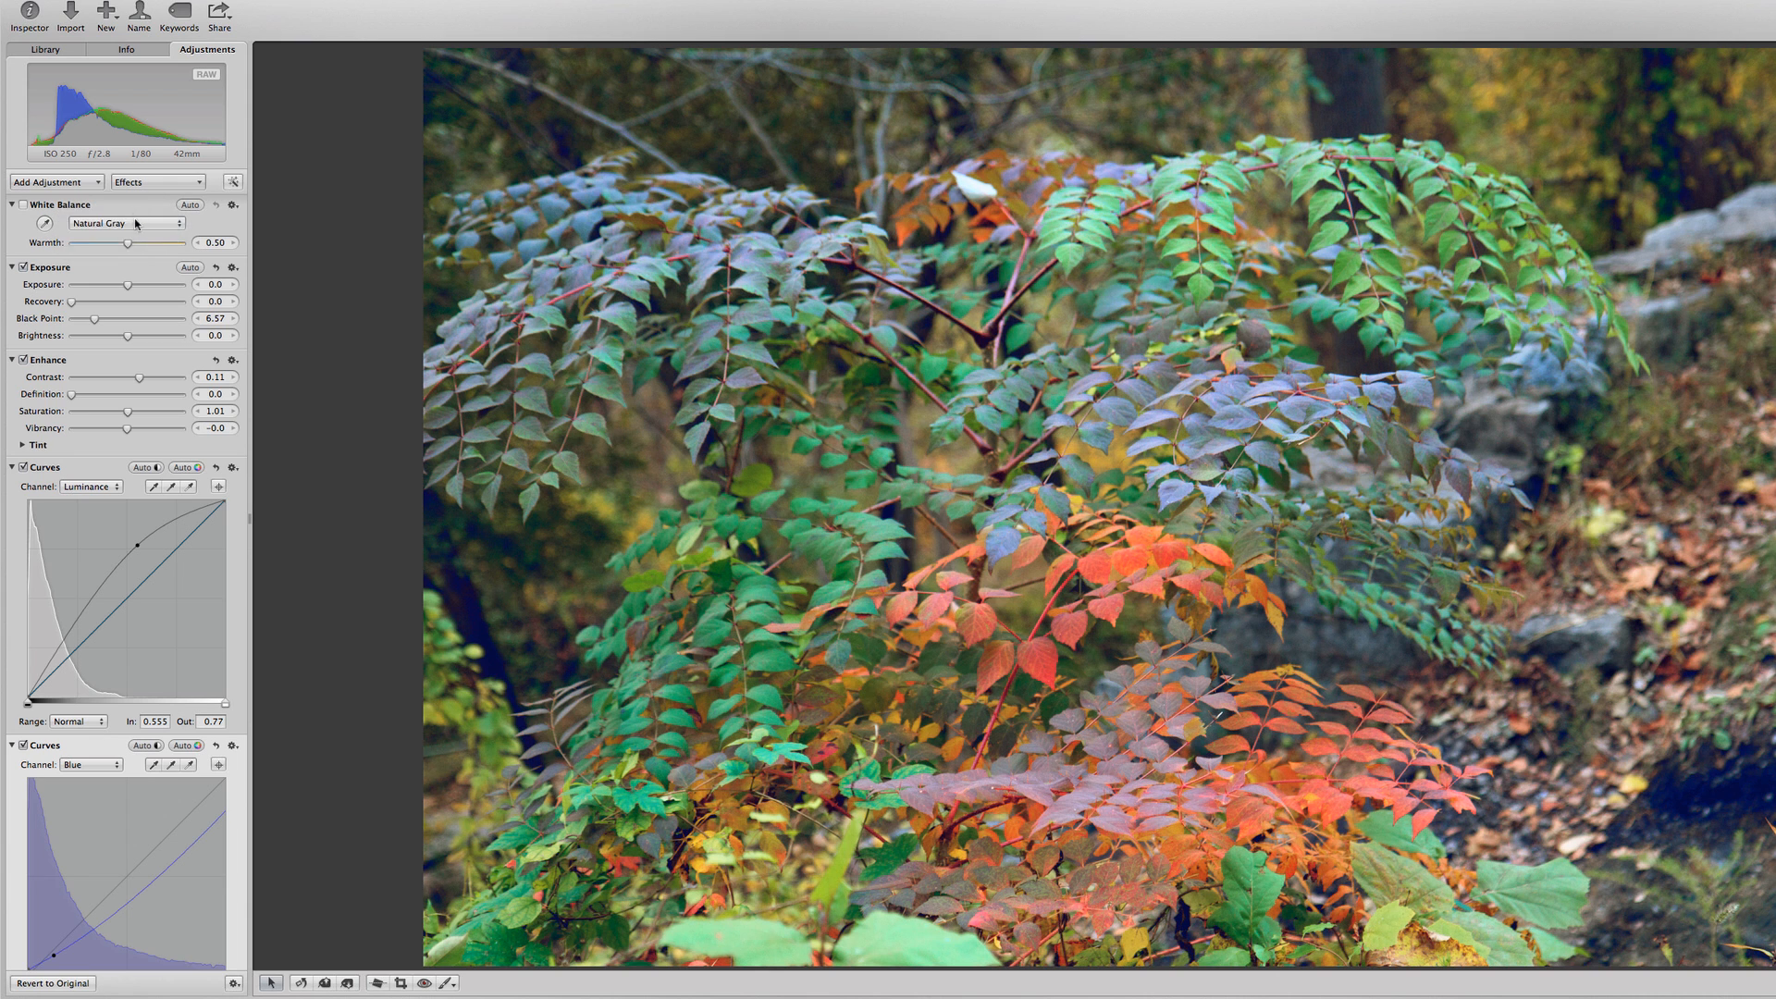
{"action": "left_click", "coordinate": [135, 224]}
{"action": "left_click", "coordinate": [137, 249]}
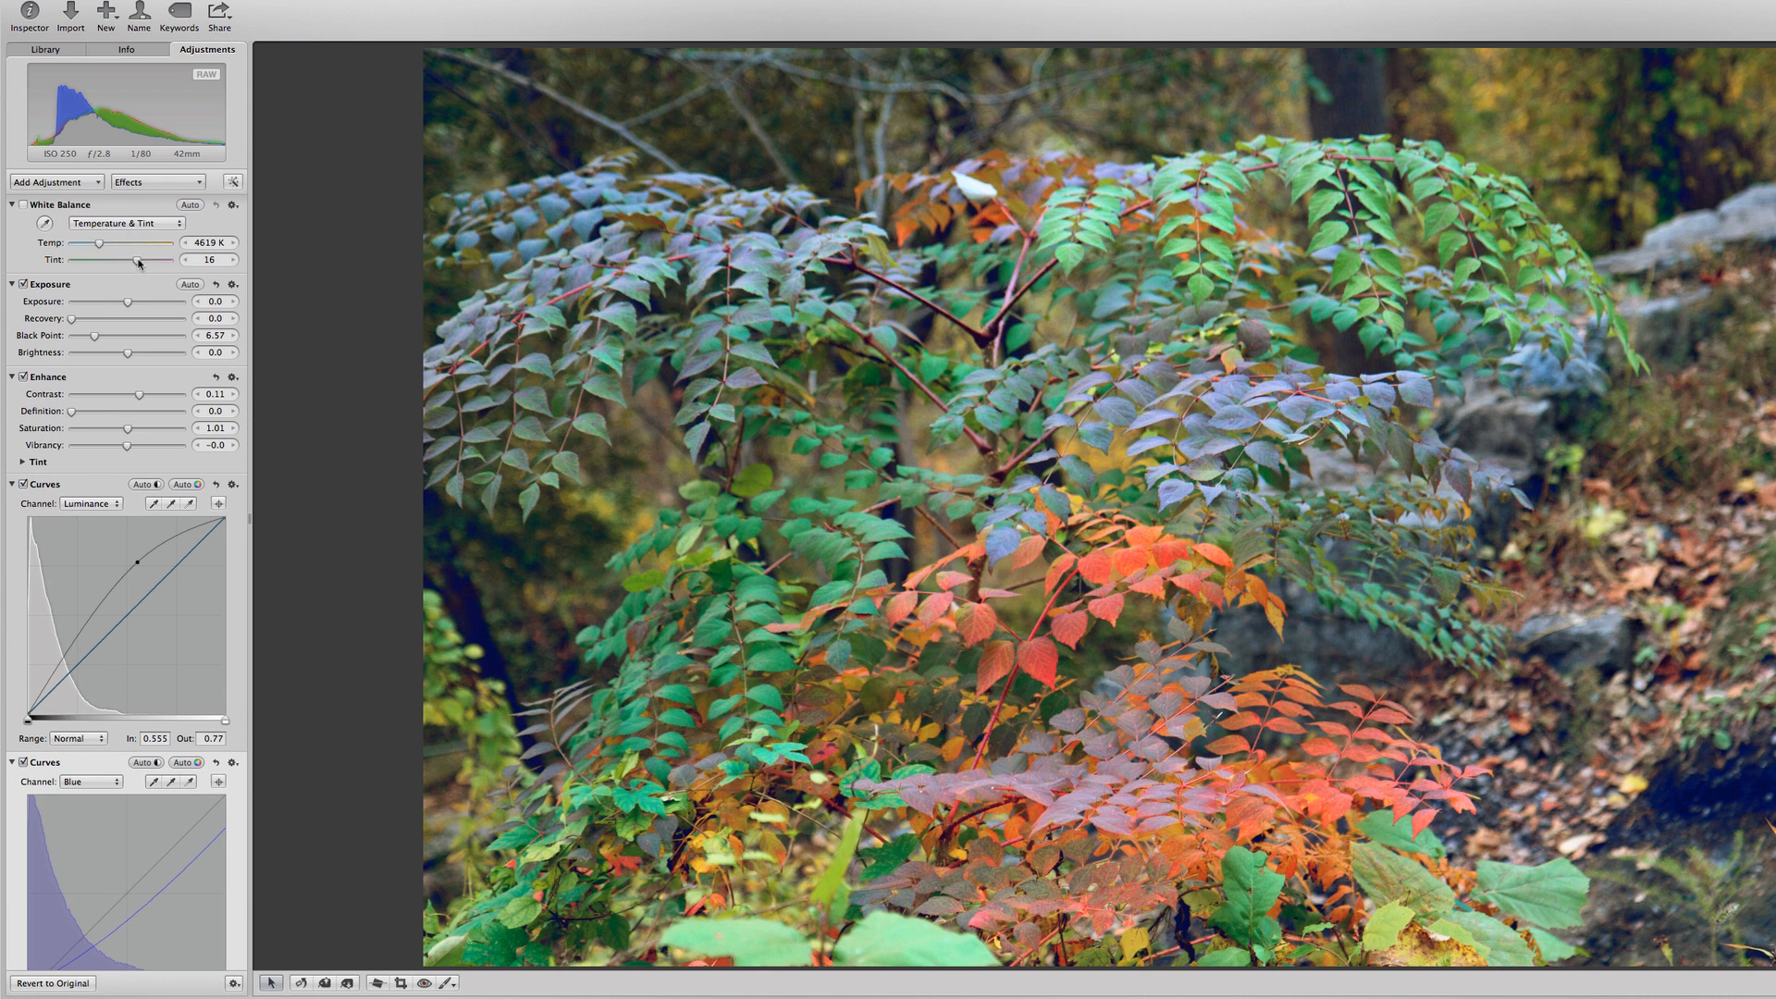
{"action": "left_click_drag", "start_coordinate": [101, 247], "coordinate": [103, 248]}
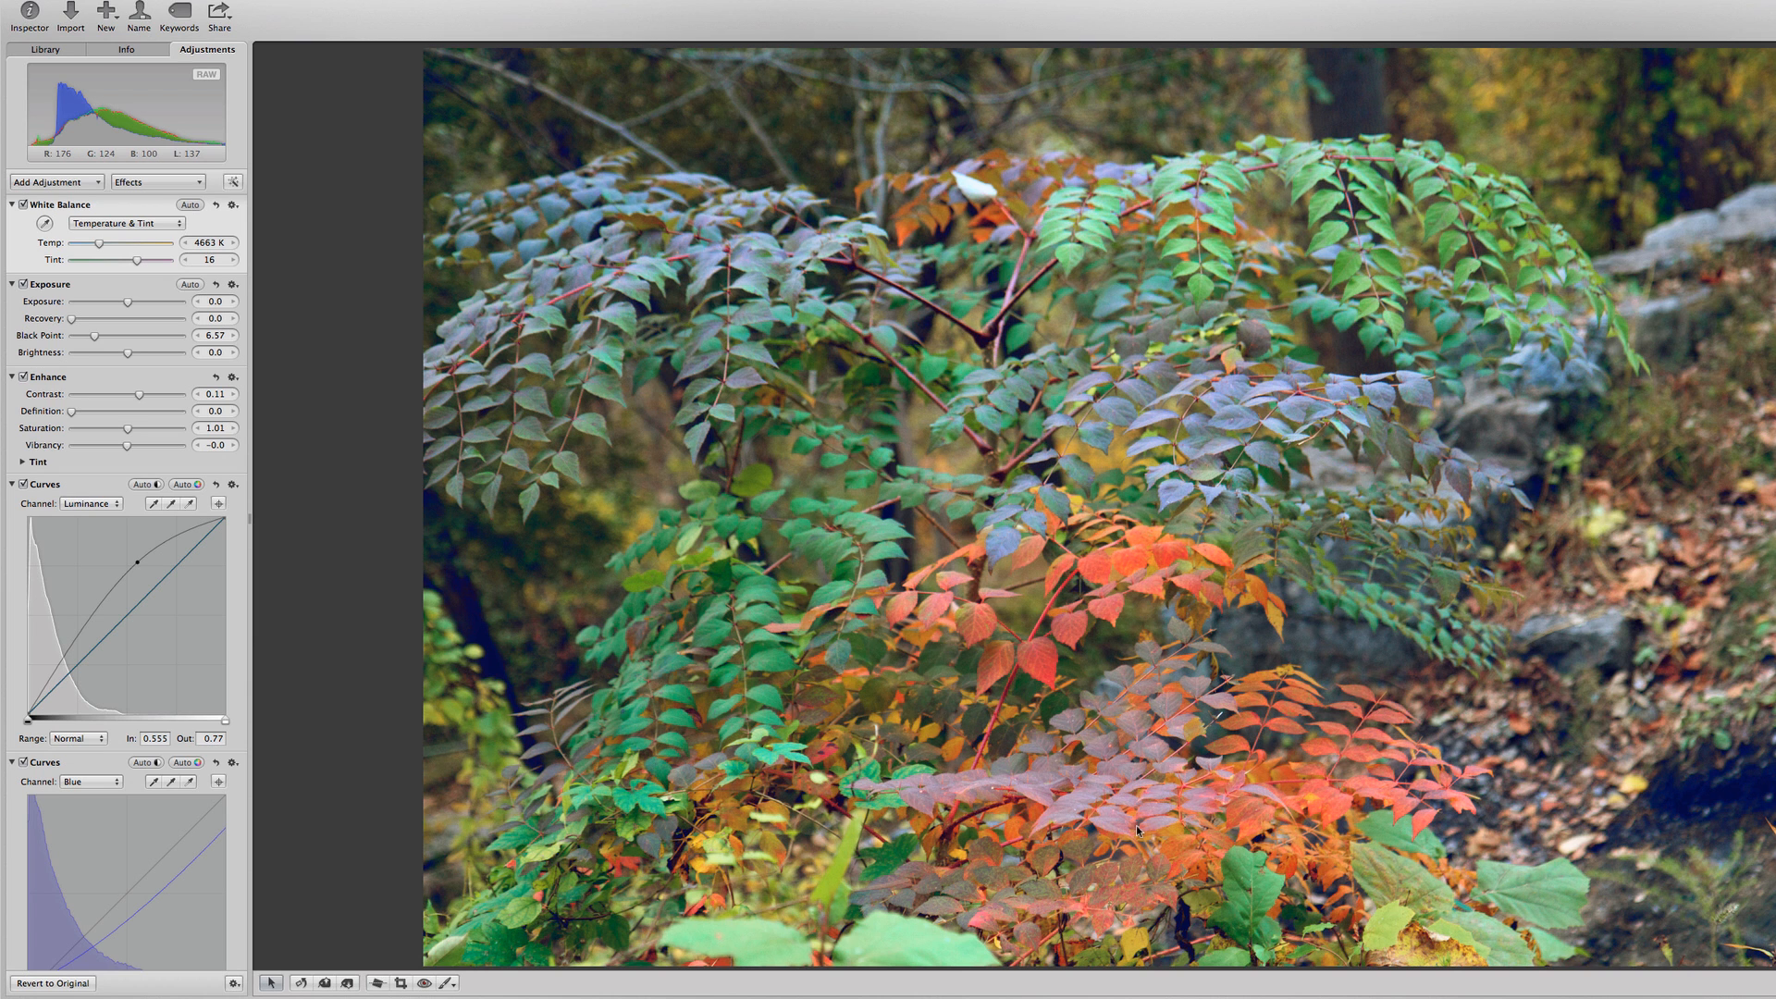
{"action": "key", "text": "m"}
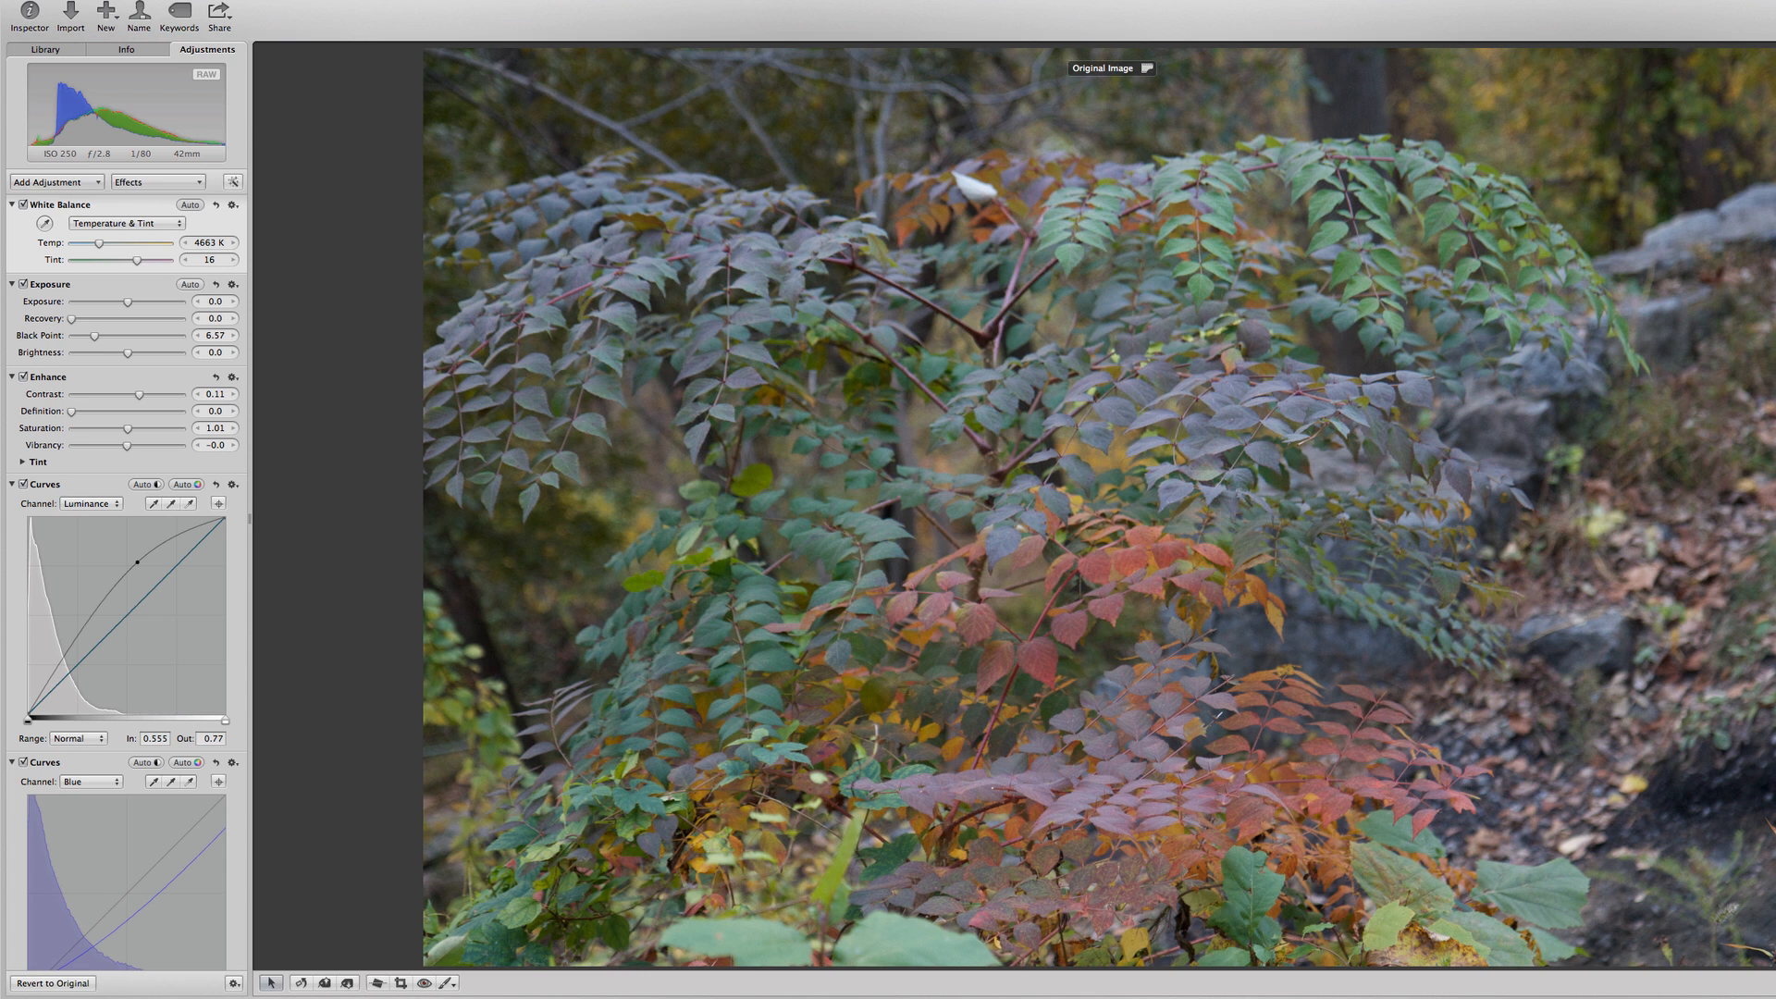
{"action": "key", "text": "m"}
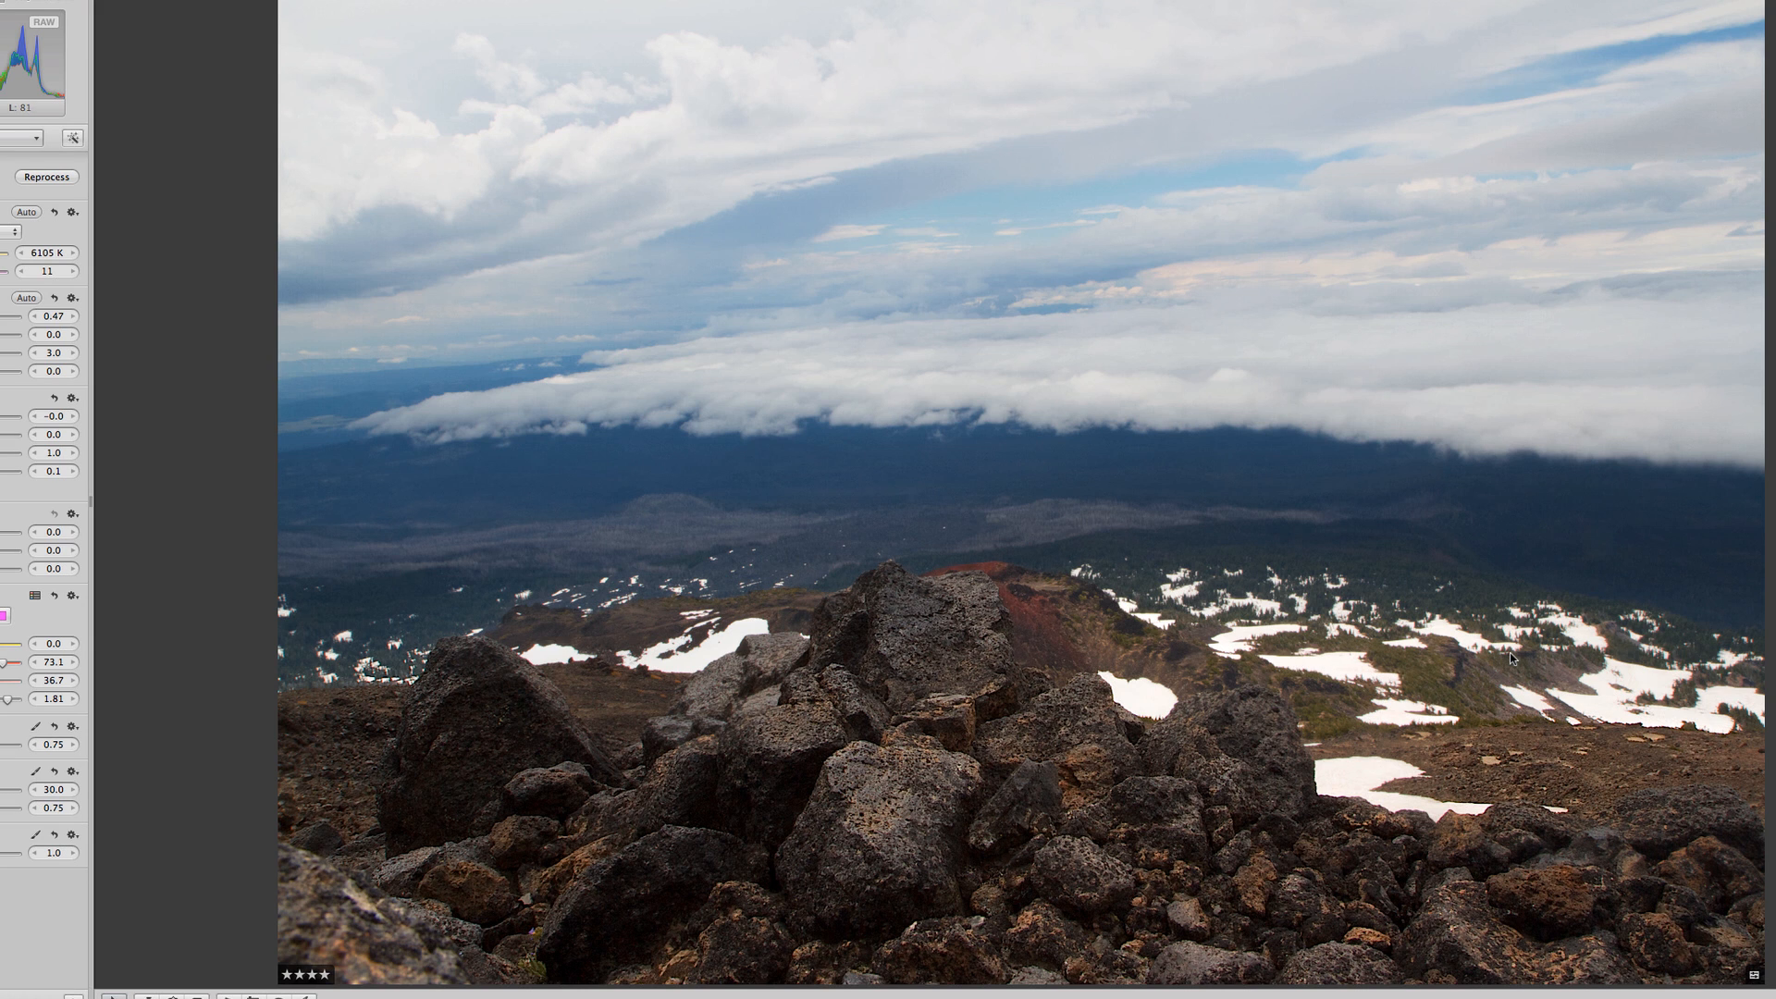
Compare the volcanic rock landscape with its original and check the effect of its red Color adjustment
{"action": "key", "text": "m"}
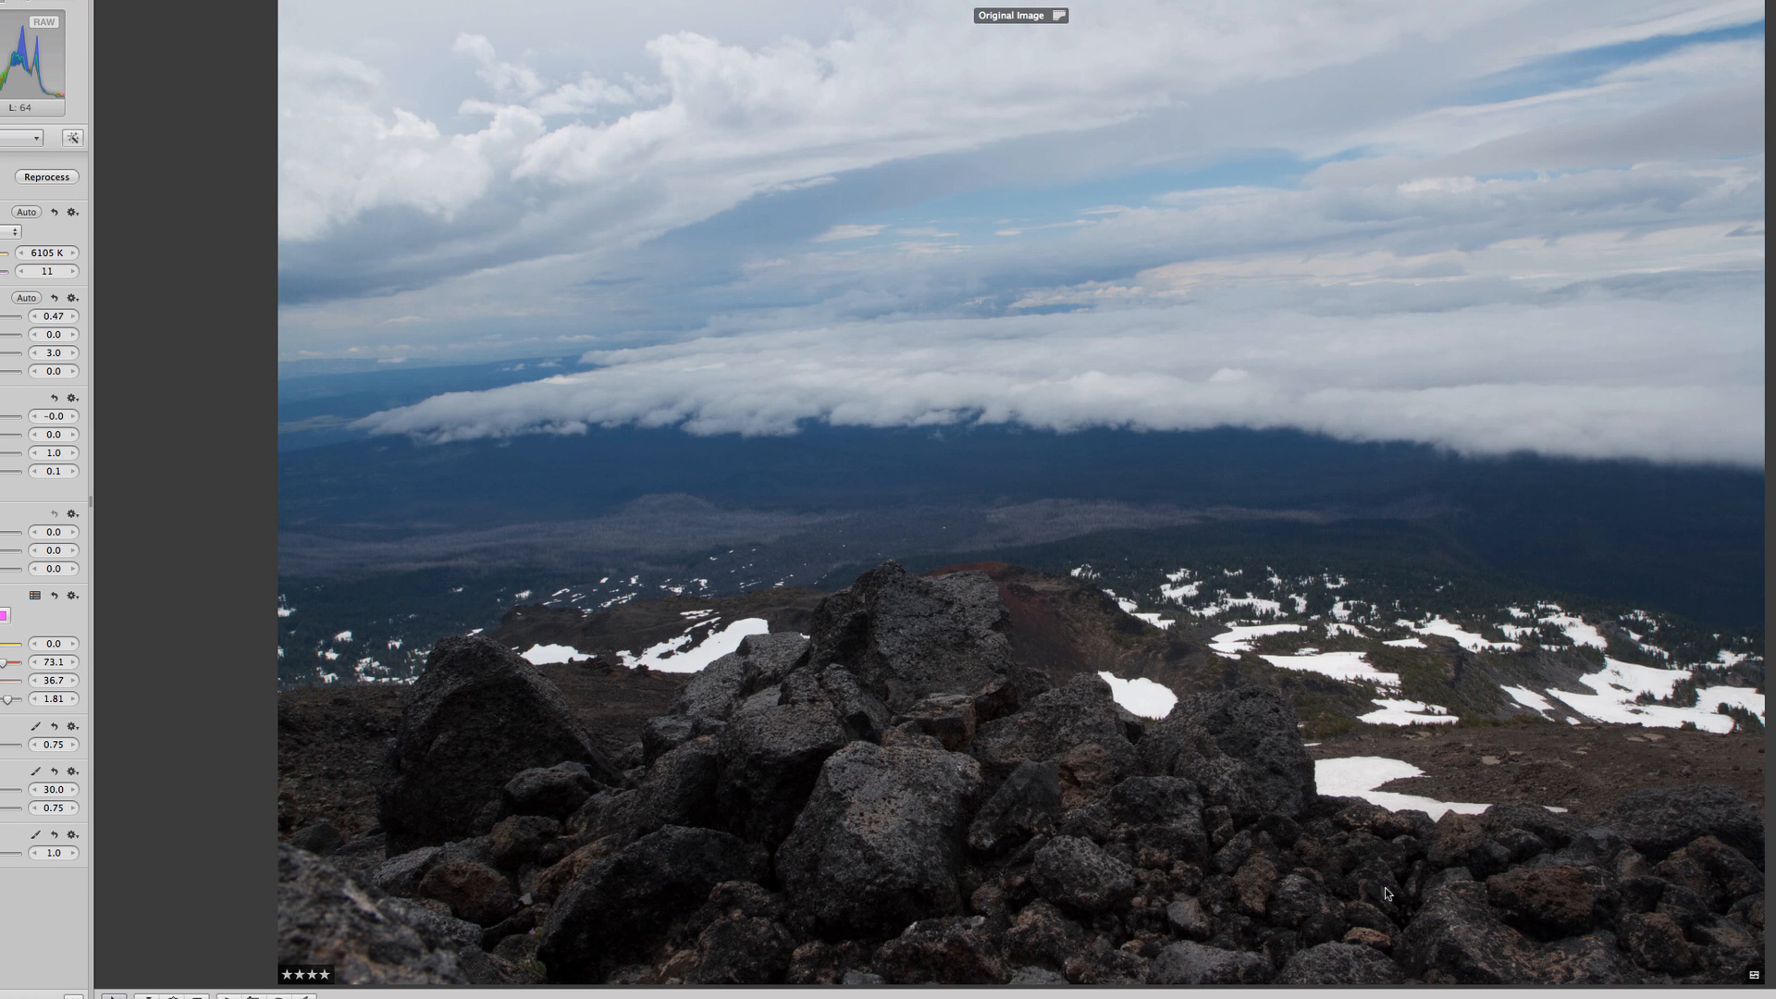
{"action": "key", "text": "m"}
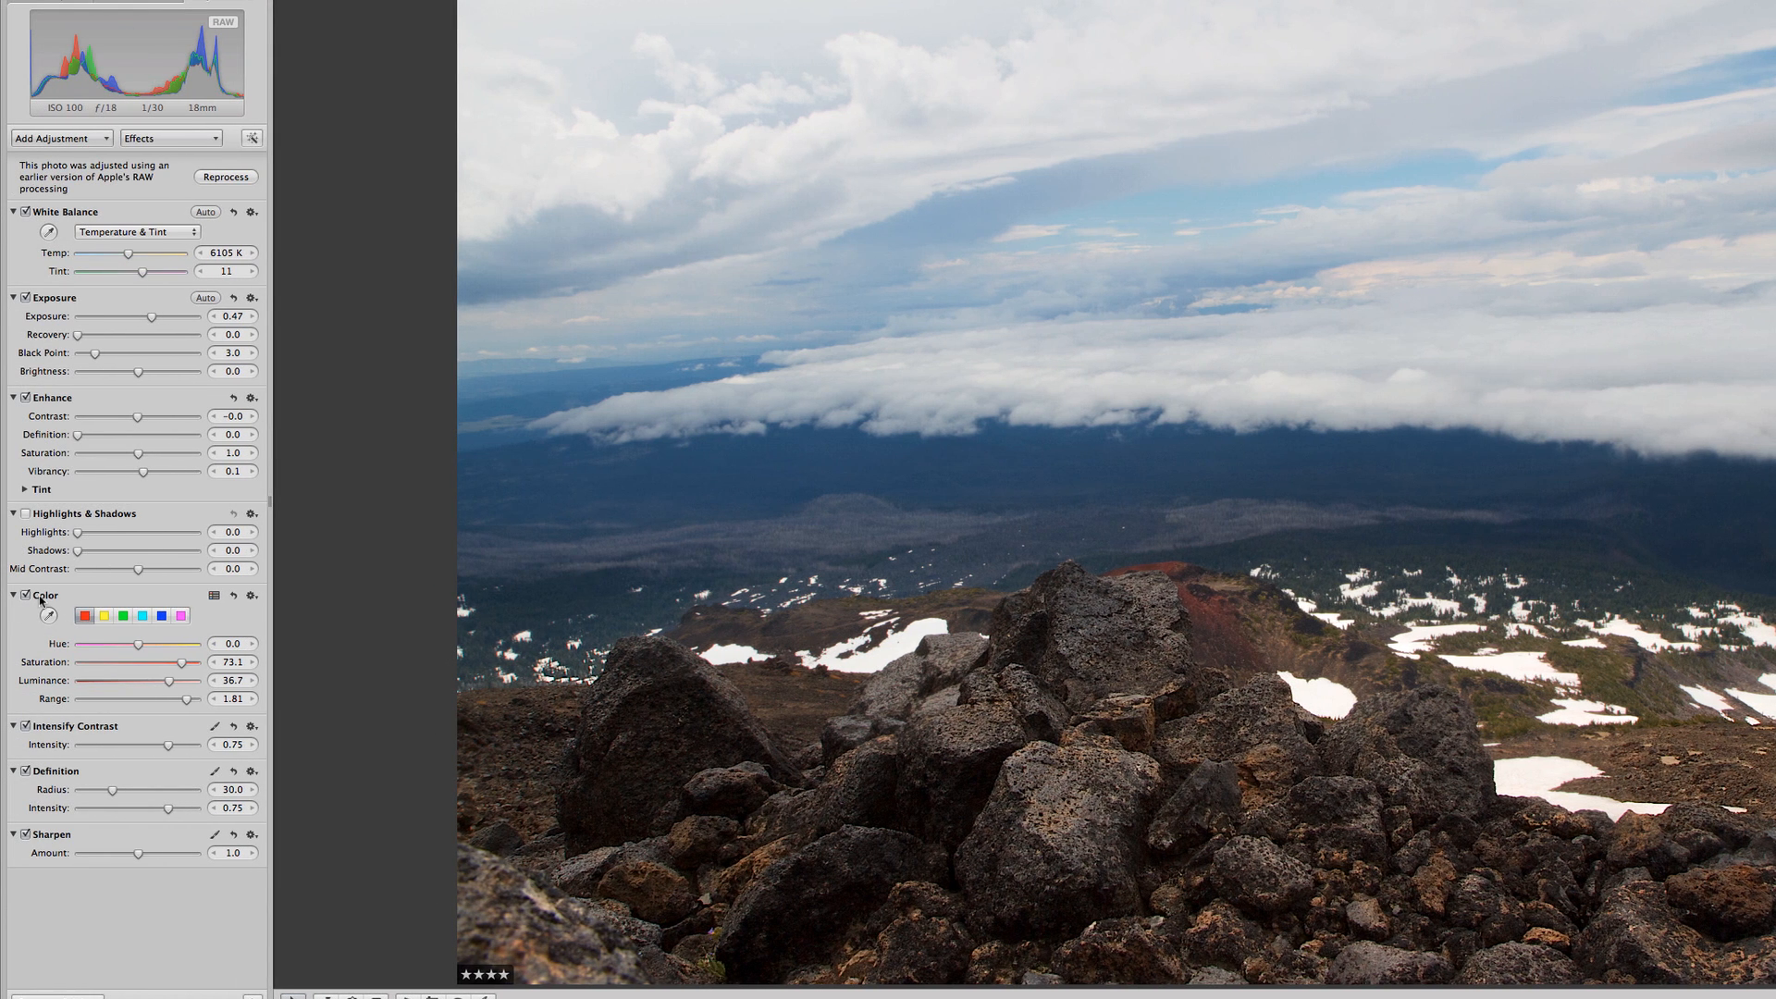
{"action": "left_click", "coordinate": [37, 596]}
{"action": "left_click", "coordinate": [25, 595]}
{"action": "left_click", "coordinate": [39, 597]}
{"action": "left_click", "coordinate": [54, 599]}
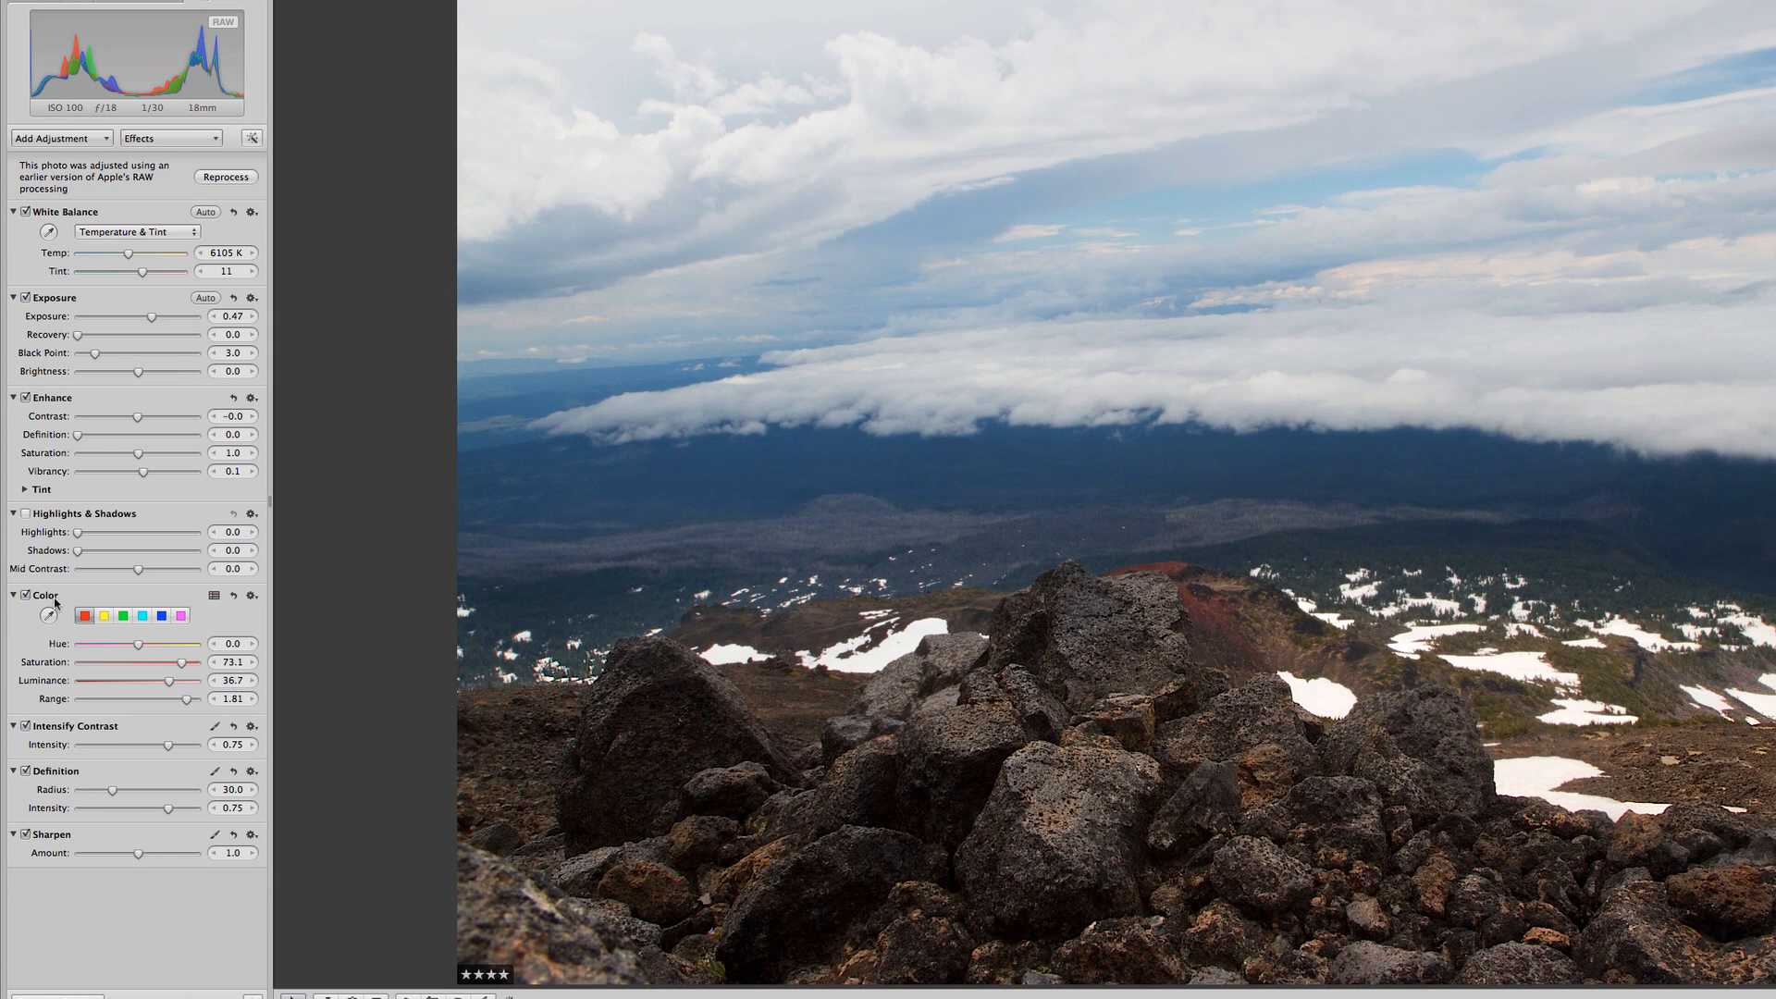